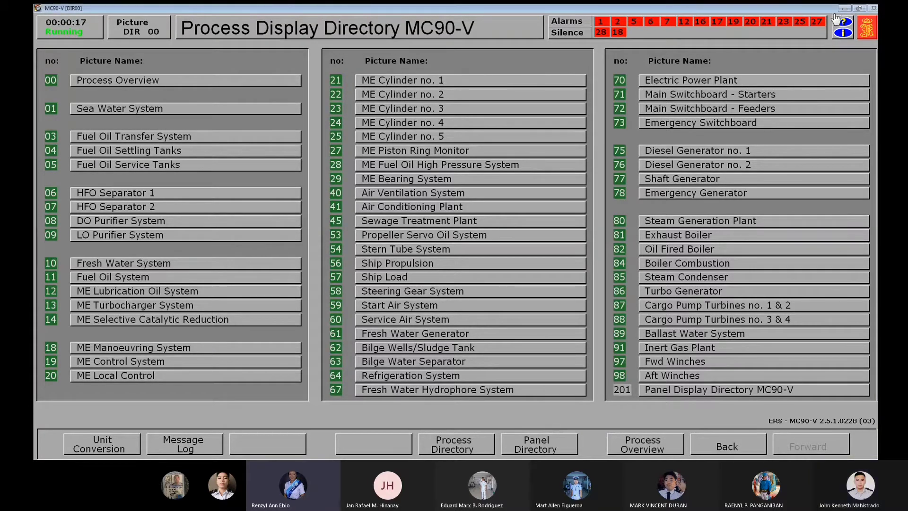
- In the Electric Power Plant picture, start the emergency generator with its voltage control on, and set its engine control to AUTO
{"action": "left_click", "coordinate": [684, 80]}
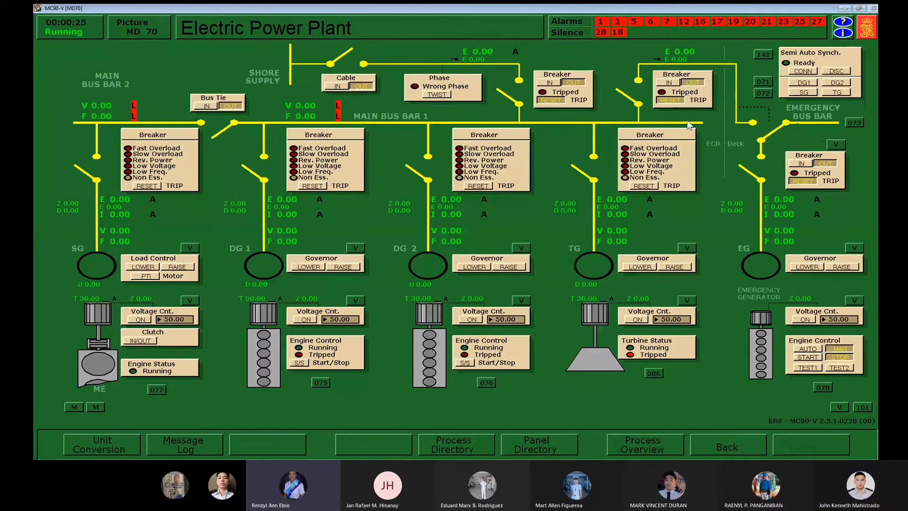
{"action": "left_click", "coordinate": [799, 357]}
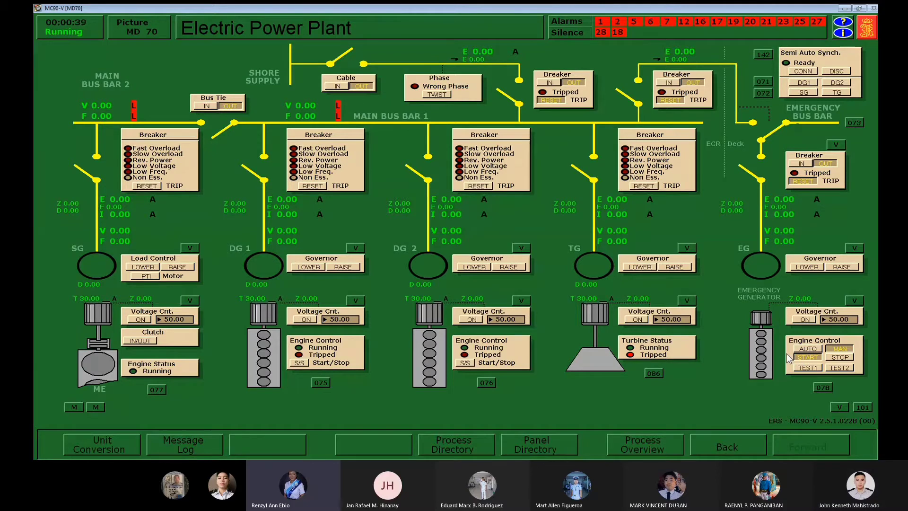
{"action": "left_click", "coordinate": [801, 320]}
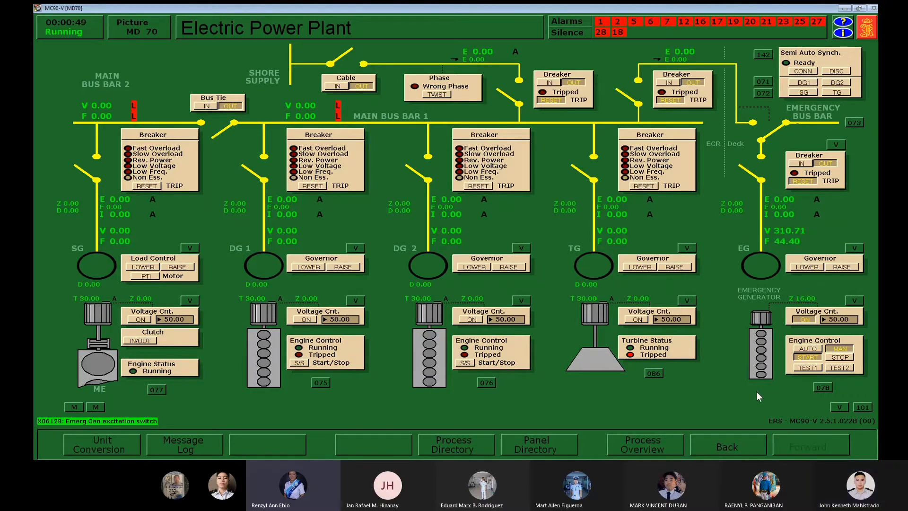
{"action": "left_click", "coordinate": [799, 350]}
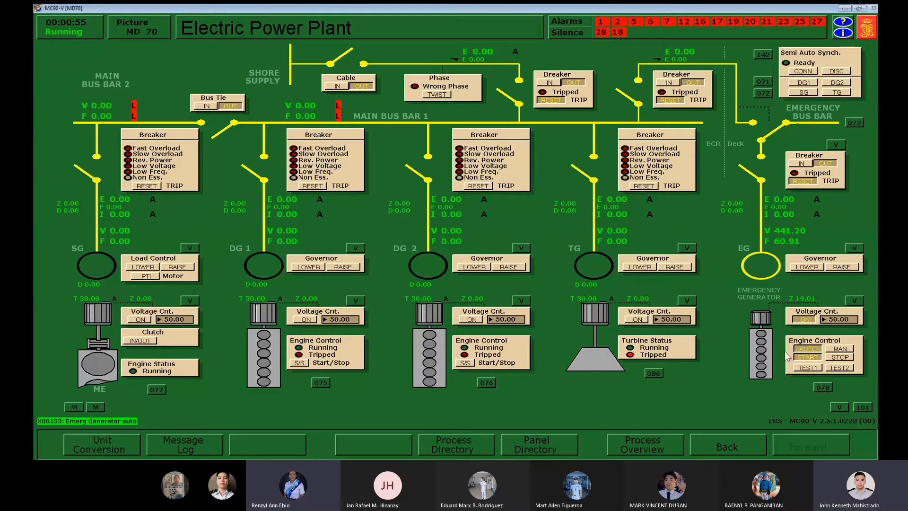
- In the Emergency Switchboard picture, switch in all Section A1 feeder breakers, from Steering Gear 2 through Elevator System
{"action": "left_click", "coordinate": [459, 446]}
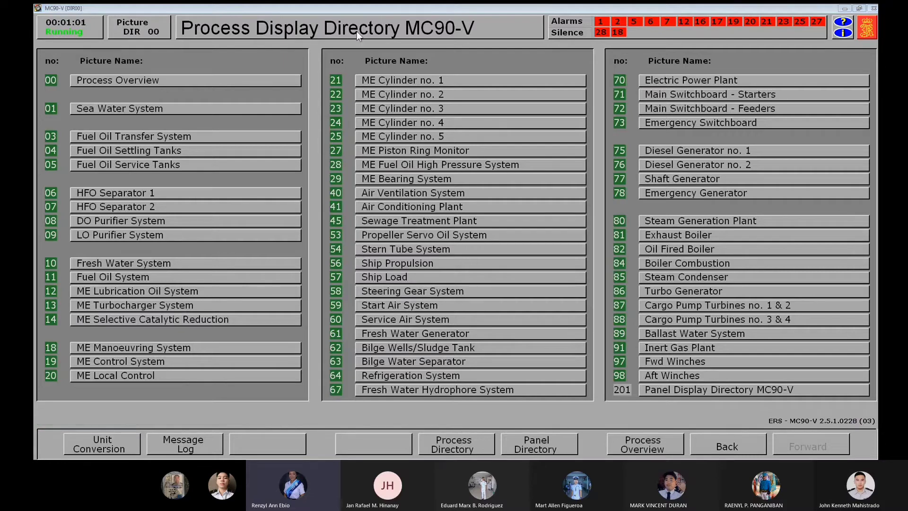
{"action": "left_click", "coordinate": [645, 122]}
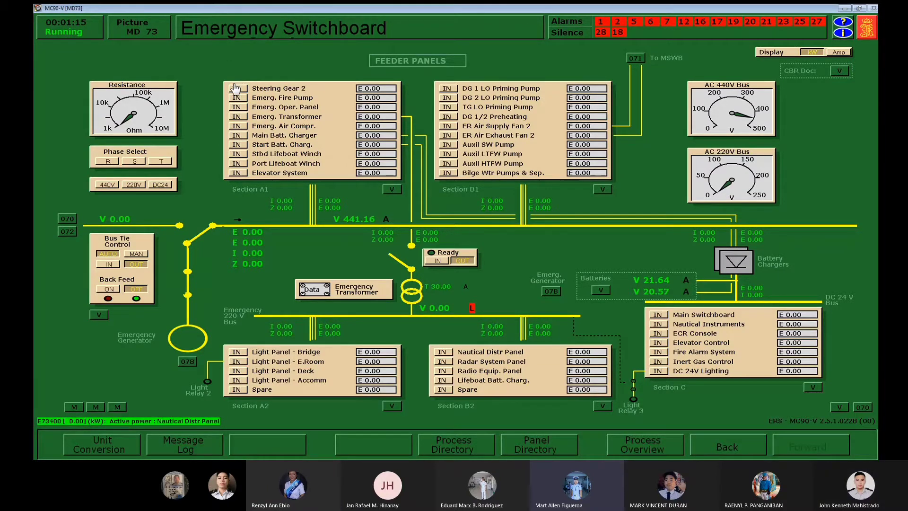
{"action": "left_click", "coordinate": [237, 88]}
{"action": "left_click", "coordinate": [237, 97]}
{"action": "left_click", "coordinate": [236, 106]}
{"action": "left_click", "coordinate": [236, 116]}
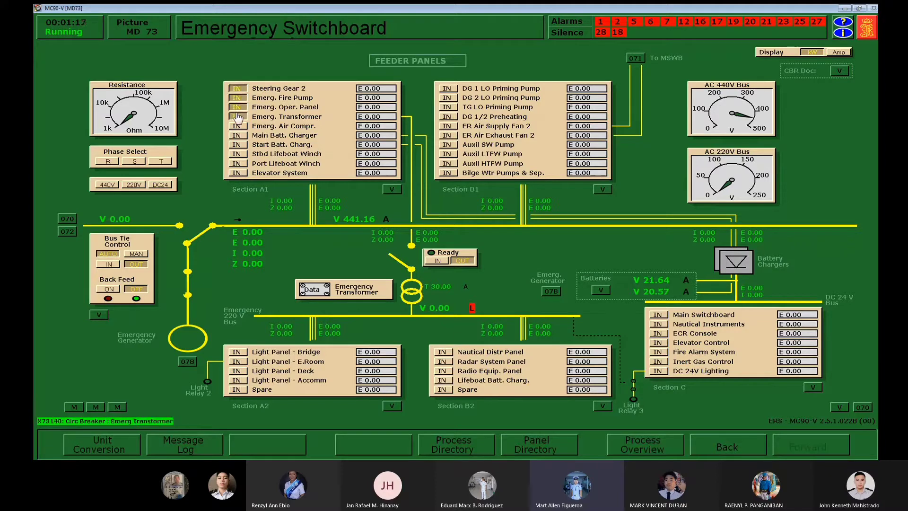
{"action": "left_click", "coordinate": [237, 126]}
{"action": "left_click", "coordinate": [237, 135]}
{"action": "left_click", "coordinate": [236, 144]}
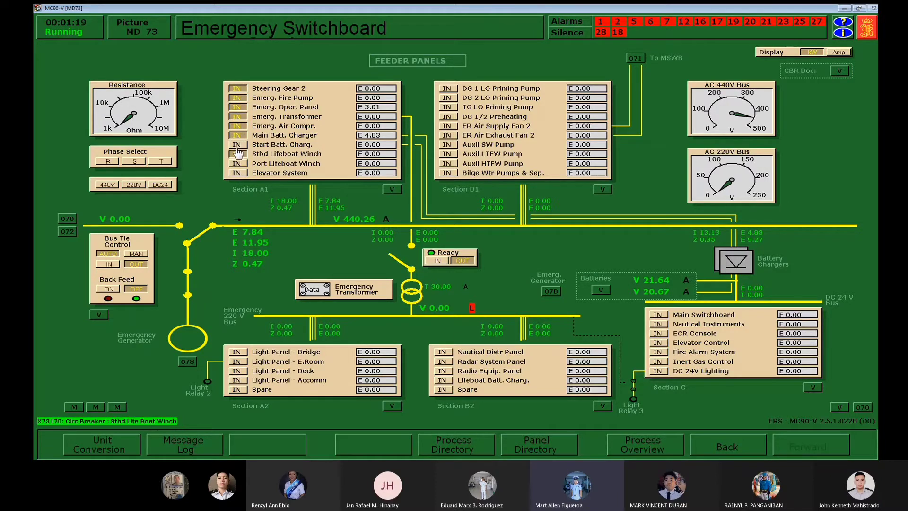
{"action": "left_click", "coordinate": [236, 153]}
{"action": "left_click", "coordinate": [236, 163]}
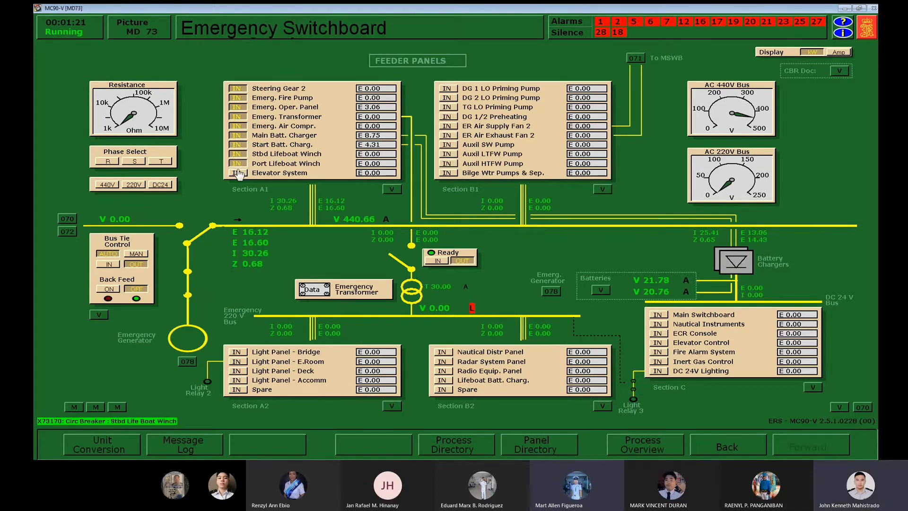
{"action": "left_click", "coordinate": [237, 172]}
- Switch in all Section B1 feeder breakers of the emergency switchboard, from DG 1 LO Priming Pump through Bilge Wtr Pumps & Sep
{"action": "left_click", "coordinate": [446, 88]}
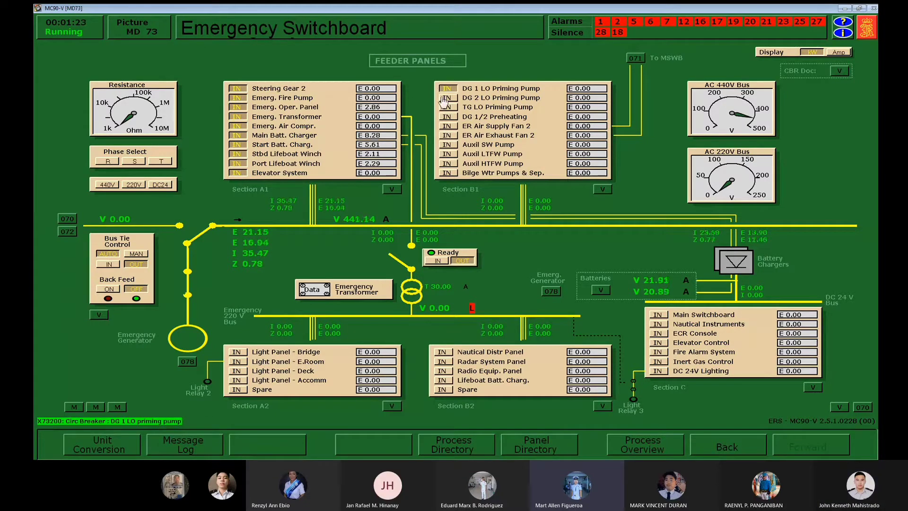
{"action": "left_click", "coordinate": [447, 98]}
{"action": "left_click", "coordinate": [447, 107]}
{"action": "left_click", "coordinate": [447, 116]}
{"action": "left_click", "coordinate": [446, 125]}
{"action": "left_click", "coordinate": [446, 136]}
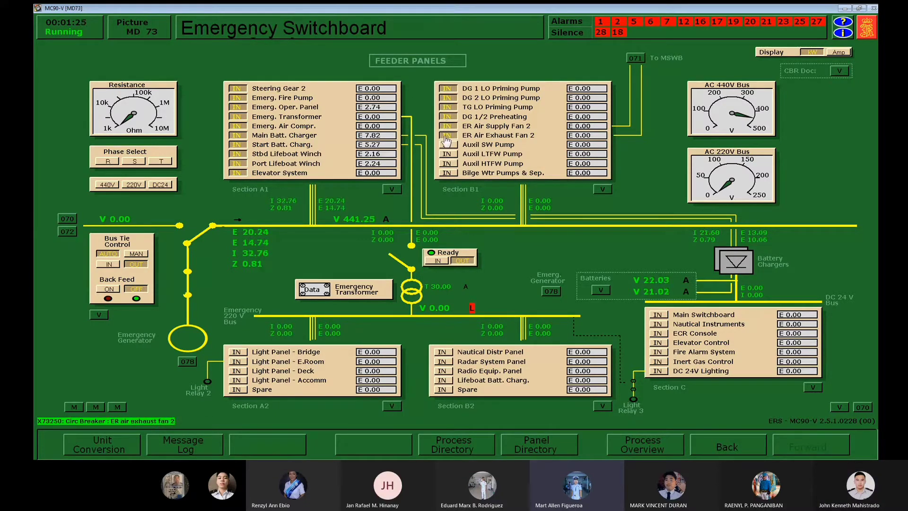
{"action": "left_click", "coordinate": [446, 144]}
{"action": "left_click", "coordinate": [447, 154]}
{"action": "left_click", "coordinate": [447, 163]}
{"action": "left_click", "coordinate": [447, 173]}
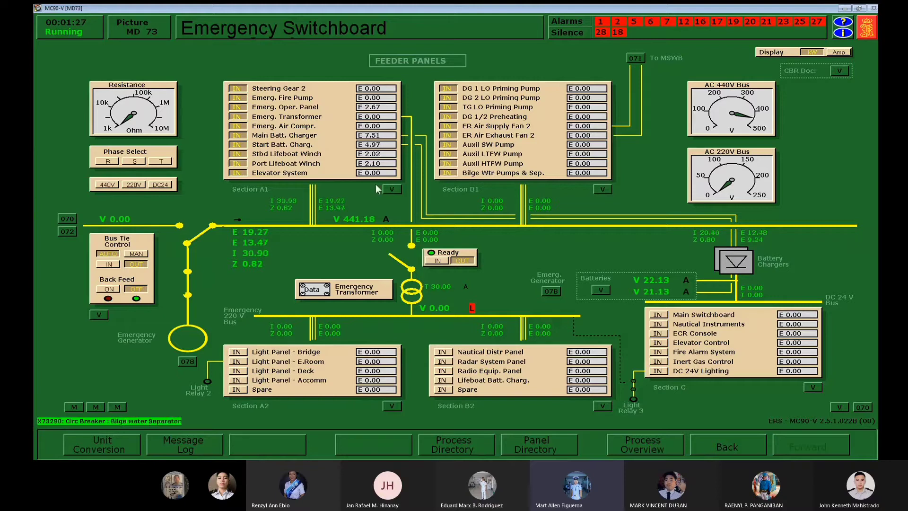
- Switch in the Section A2 light panel breakers for Bridge, E.Room, Deck and Accomm, leaving out the spare
{"action": "left_click", "coordinate": [236, 352]}
{"action": "left_click", "coordinate": [237, 361]}
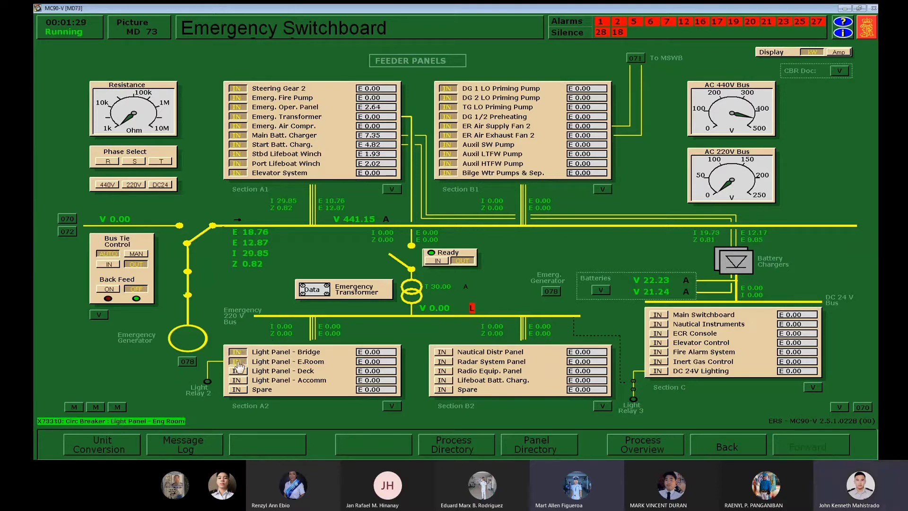
{"action": "left_click", "coordinate": [236, 371]}
{"action": "left_click", "coordinate": [236, 380]}
- Switch in the Section B2 breakers for Nautical Distr Panel, Radar System Panel, Radio Equip. Panel and Lifeboat Batt. Charg
{"action": "left_click", "coordinate": [442, 352]}
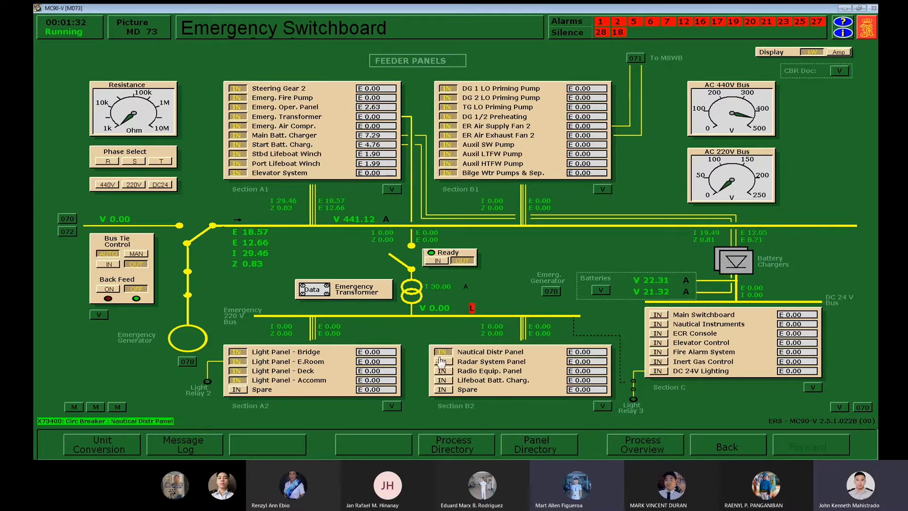
{"action": "left_click", "coordinate": [442, 361]}
{"action": "left_click", "coordinate": [442, 371]}
{"action": "left_click", "coordinate": [442, 380]}
- Switch in all Section C breakers on the DC 24 V bus, from Main Switchboard through DC 24V Lighting
{"action": "left_click", "coordinate": [657, 315]}
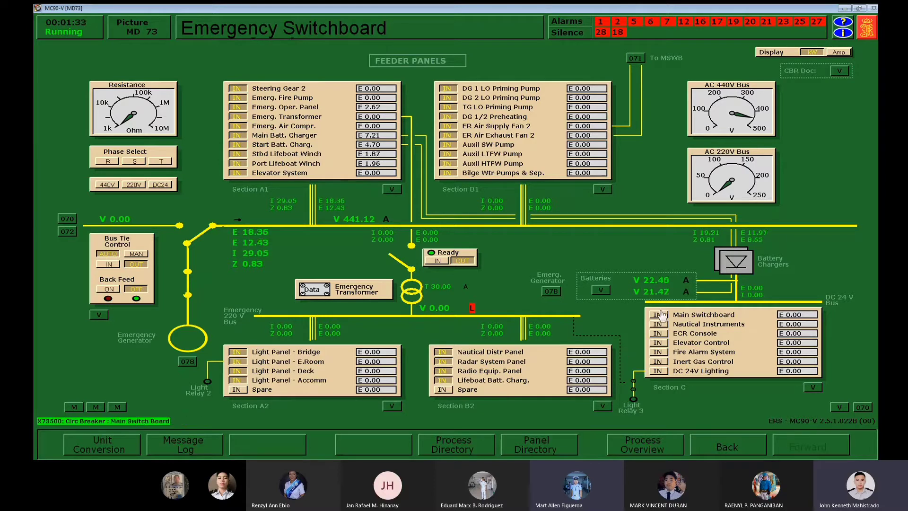
{"action": "left_click", "coordinate": [657, 324]}
{"action": "left_click", "coordinate": [657, 333]}
{"action": "left_click", "coordinate": [657, 342]}
{"action": "left_click", "coordinate": [657, 352]}
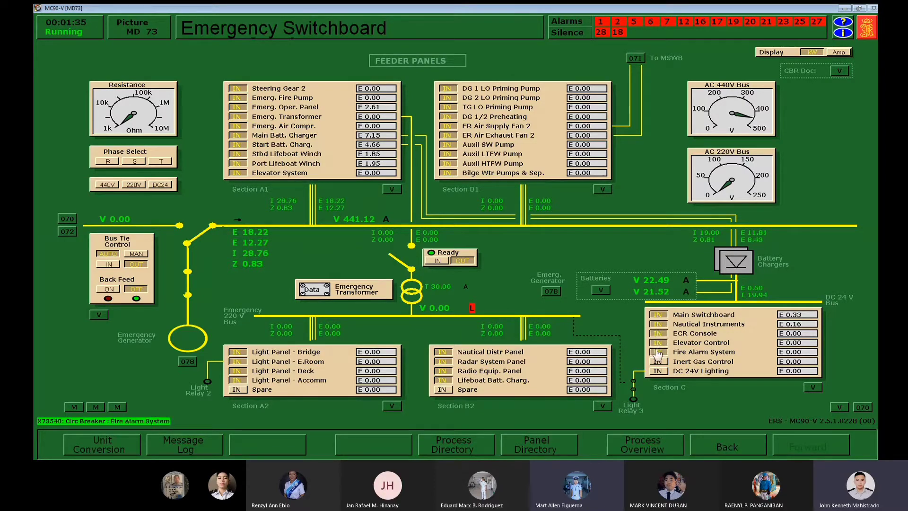
{"action": "left_click", "coordinate": [657, 361]}
{"action": "left_click", "coordinate": [658, 371]}
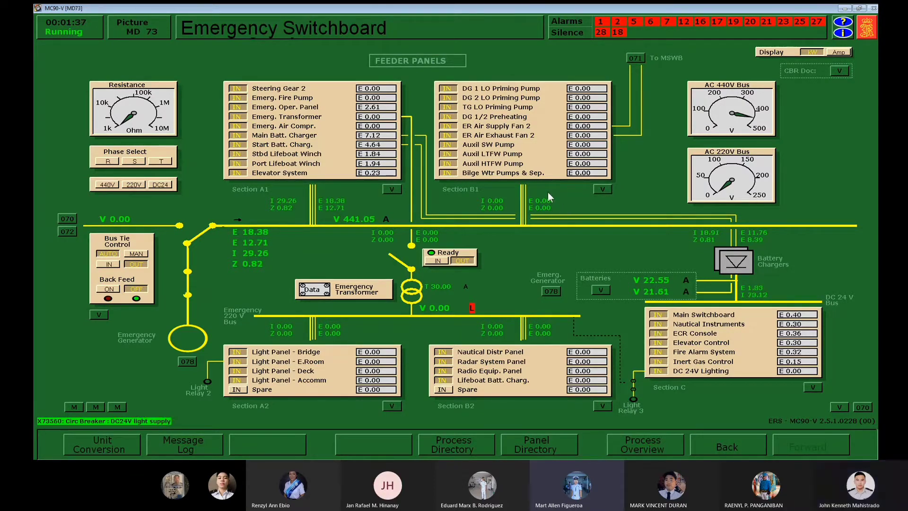
- In the Main Switchboard - Starters picture, switch in the breakers for ER Air Sup. Fans 1 to 4
{"action": "left_click", "coordinate": [635, 56]}
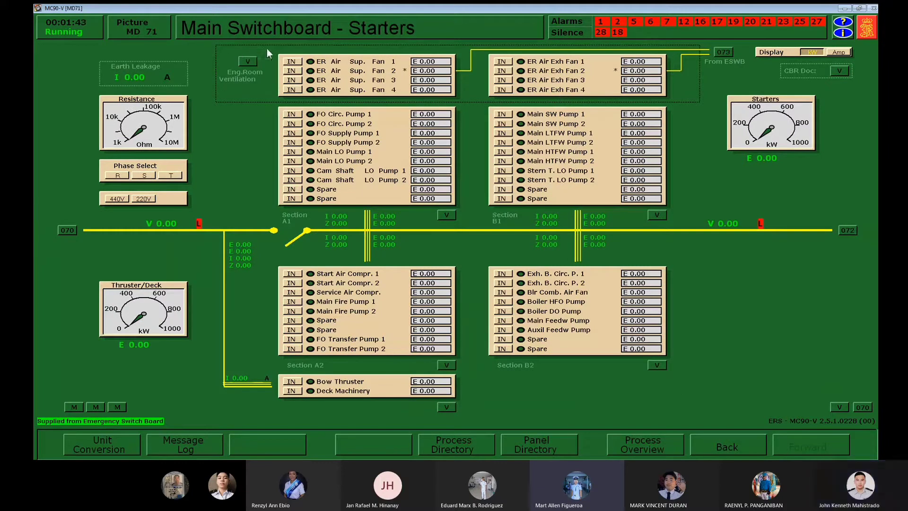
{"action": "left_click", "coordinate": [286, 61]}
{"action": "left_click", "coordinate": [288, 70]}
{"action": "left_click", "coordinate": [288, 80]}
{"action": "left_click", "coordinate": [289, 88]}
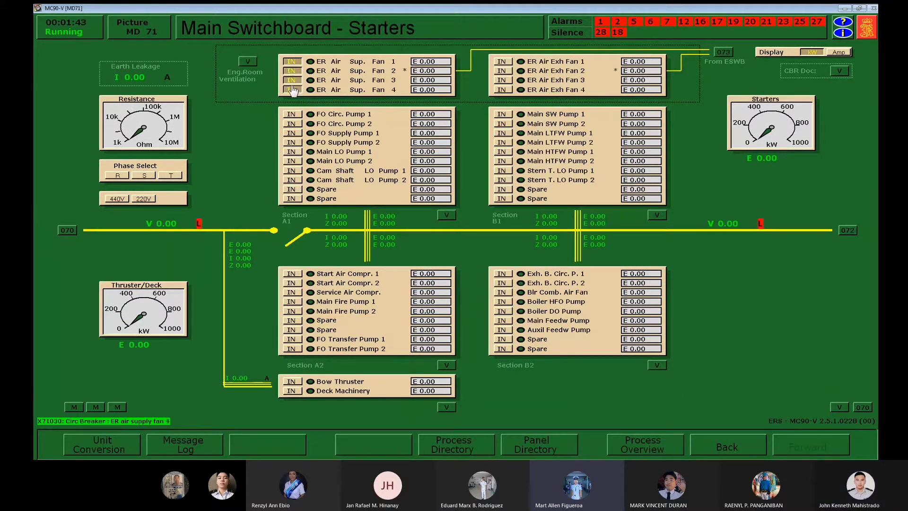
- Switch in the Section A1 starter breakers for both FO Circ., FO Supply, Main LO and Cam Shaft LO pumps
{"action": "left_click", "coordinate": [287, 114]}
{"action": "left_click", "coordinate": [289, 122]}
{"action": "left_click", "coordinate": [288, 133]}
{"action": "left_click", "coordinate": [289, 143]}
{"action": "left_click", "coordinate": [288, 161]}
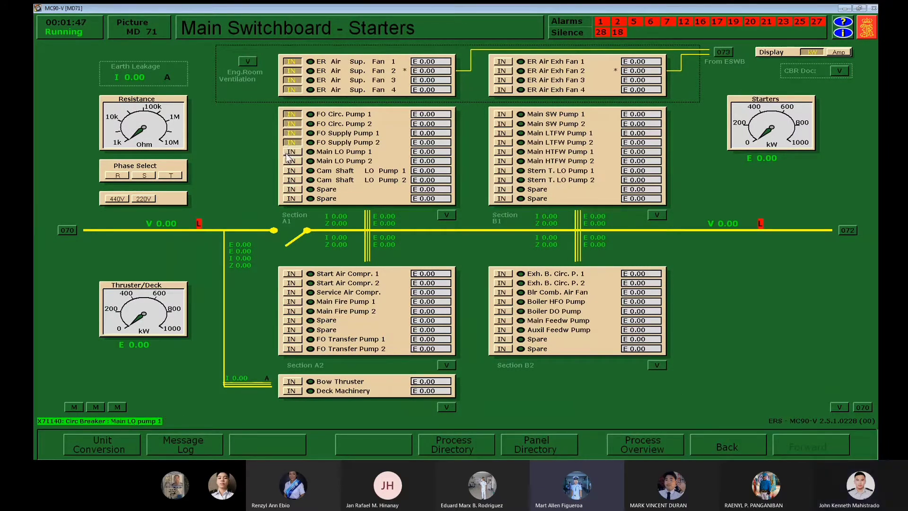
{"action": "left_click", "coordinate": [288, 151]}
{"action": "left_click", "coordinate": [290, 171]}
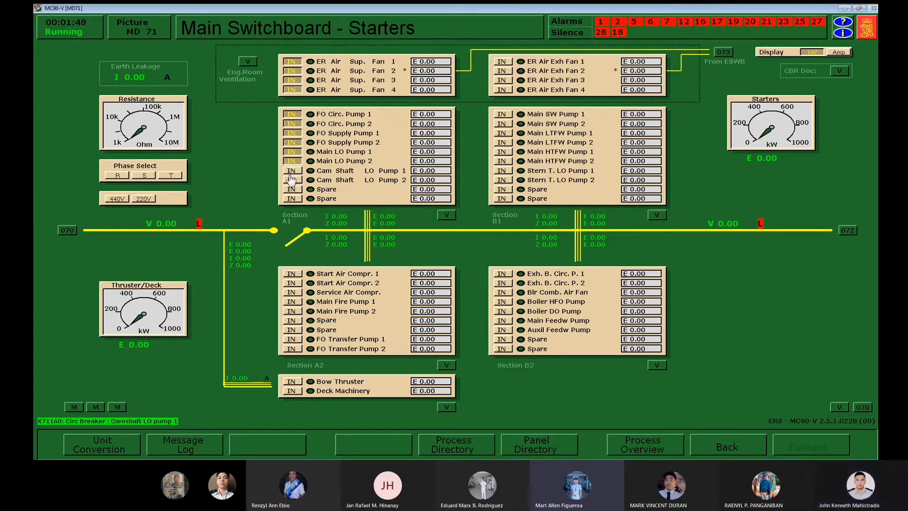
{"action": "left_click", "coordinate": [290, 179]}
- Switch in the breakers for ER Air Exh Fans 1 to 4
{"action": "left_click", "coordinate": [501, 61]}
{"action": "left_click", "coordinate": [501, 70]}
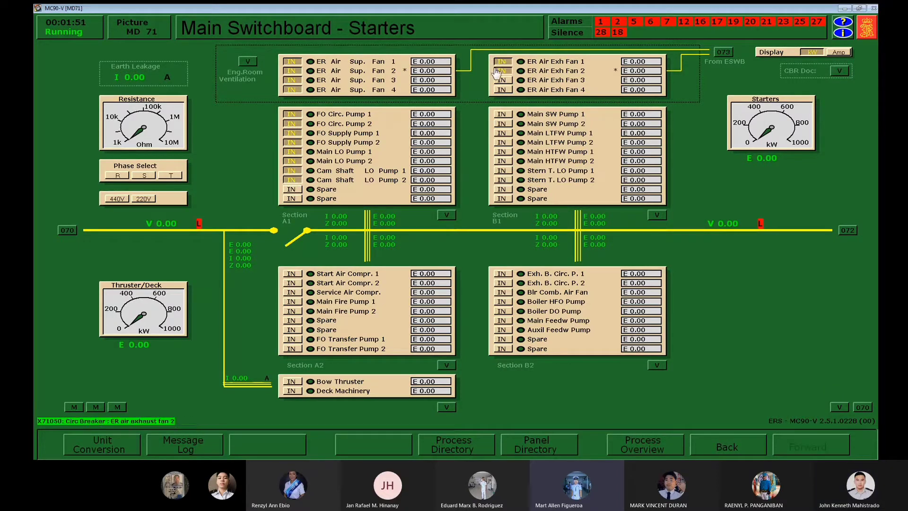
{"action": "left_click", "coordinate": [501, 79]}
{"action": "left_click", "coordinate": [500, 90]}
- Switch in the Section B1 starter breakers for both Main SW, Main LTFW, Main HTFW and Stern T. LO pumps
{"action": "left_click", "coordinate": [501, 114]}
{"action": "left_click", "coordinate": [501, 124]}
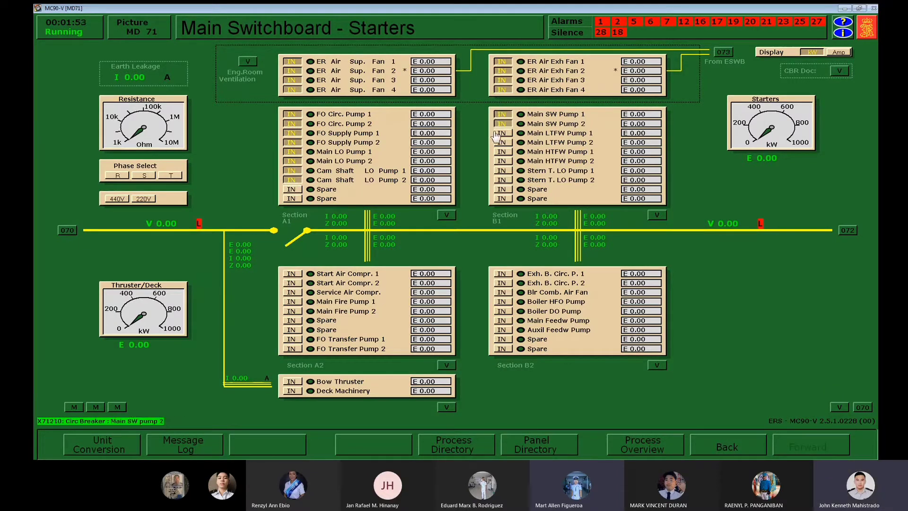
{"action": "left_click", "coordinate": [501, 132]}
{"action": "left_click", "coordinate": [500, 143]}
{"action": "left_click", "coordinate": [500, 151]}
{"action": "left_click", "coordinate": [500, 161]}
{"action": "left_click", "coordinate": [500, 170]}
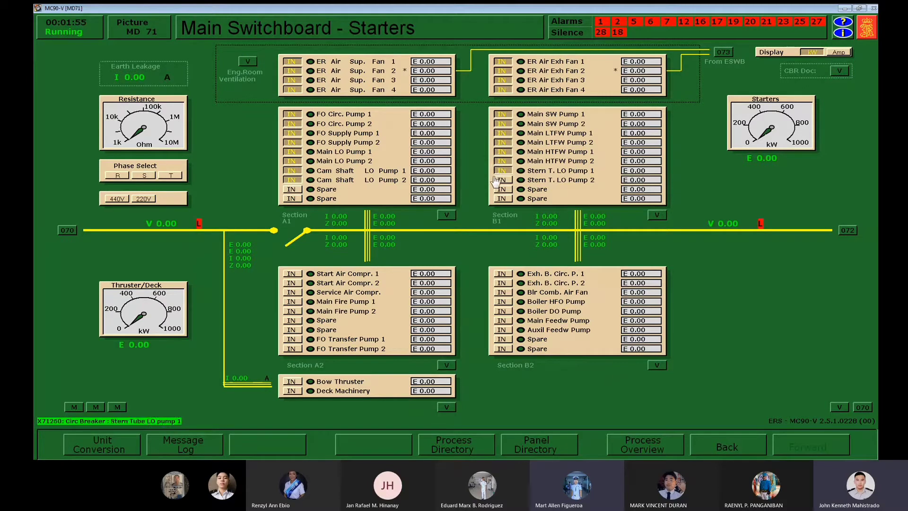
{"action": "left_click", "coordinate": [500, 180]}
- Switch in all non-spare Section A2 starter breakers, from Start Air Compr. 1 through FO Transfer Pump 2, plus Bow Thruster and Deck Machinery
{"action": "left_click", "coordinate": [291, 273]}
{"action": "left_click", "coordinate": [291, 283]}
{"action": "left_click", "coordinate": [291, 292]}
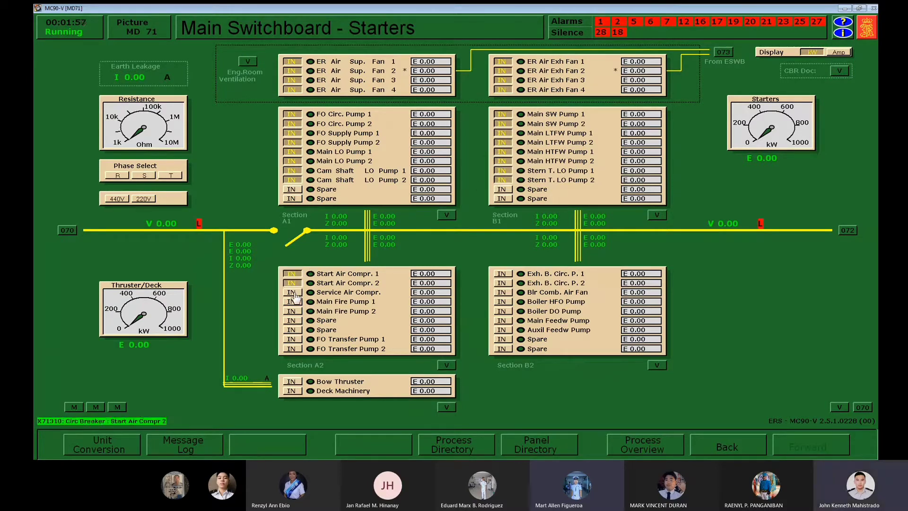
{"action": "left_click", "coordinate": [291, 301]}
{"action": "left_click", "coordinate": [291, 311]}
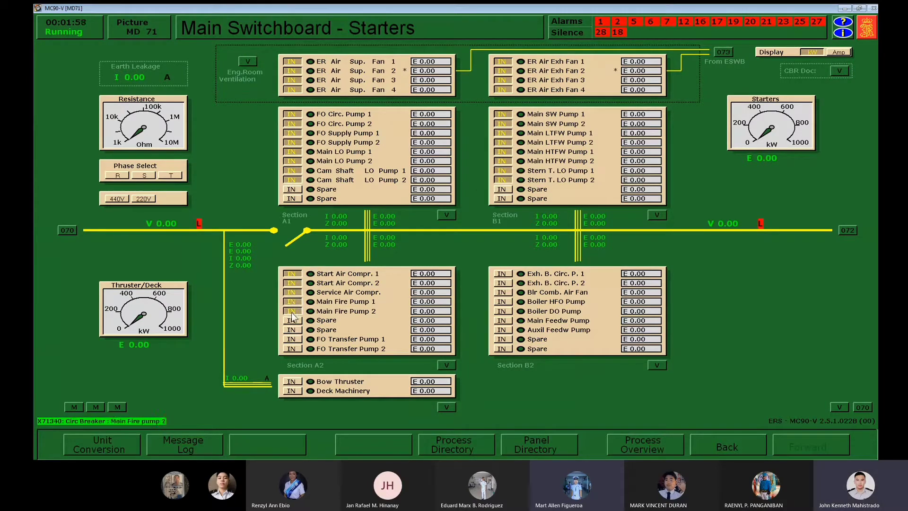
{"action": "left_click", "coordinate": [292, 339]}
{"action": "left_click", "coordinate": [291, 348]}
{"action": "left_click", "coordinate": [291, 381]}
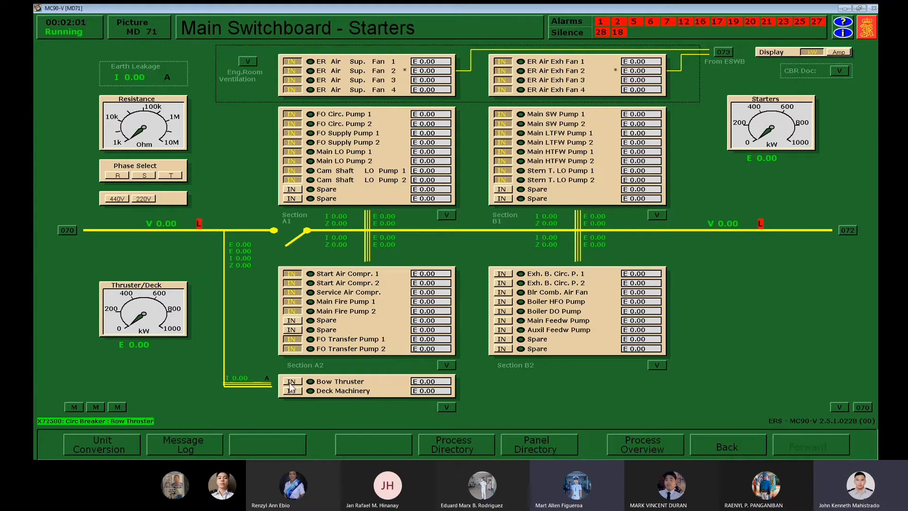
{"action": "left_click", "coordinate": [291, 390]}
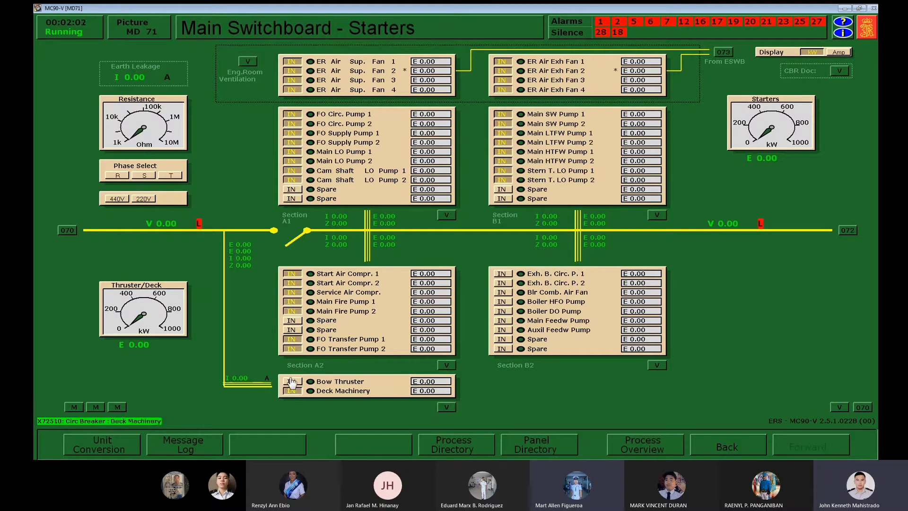
- Switch in all non-spare Section B2 starter breakers, covering Exh. B. Circ. P. 1 through Auxil Feedw Pump
{"action": "left_click", "coordinate": [502, 329]}
{"action": "left_click", "coordinate": [502, 320]}
{"action": "left_click", "coordinate": [502, 310]}
{"action": "left_click", "coordinate": [502, 301]}
{"action": "left_click", "coordinate": [502, 292]}
{"action": "left_click", "coordinate": [502, 283]}
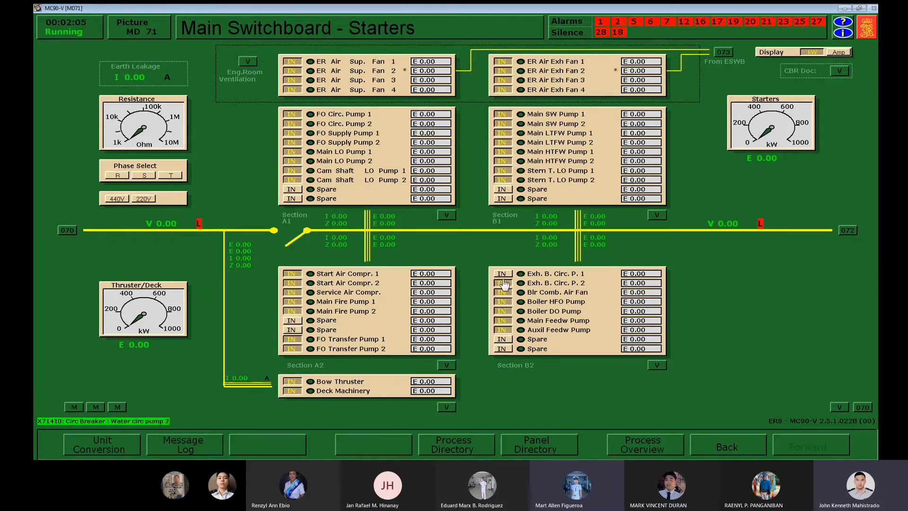
{"action": "left_click", "coordinate": [503, 274]}
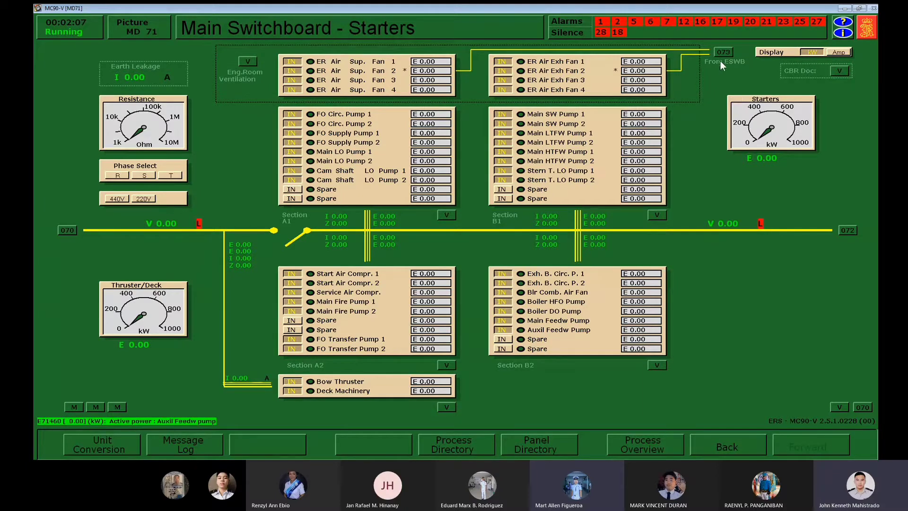
- In the Main Switchboard - Feeders picture, switch in all Section A1 feeder breakers, from Steering Gear 1 through Sewage Treatment Pl
{"action": "left_click", "coordinate": [846, 229]}
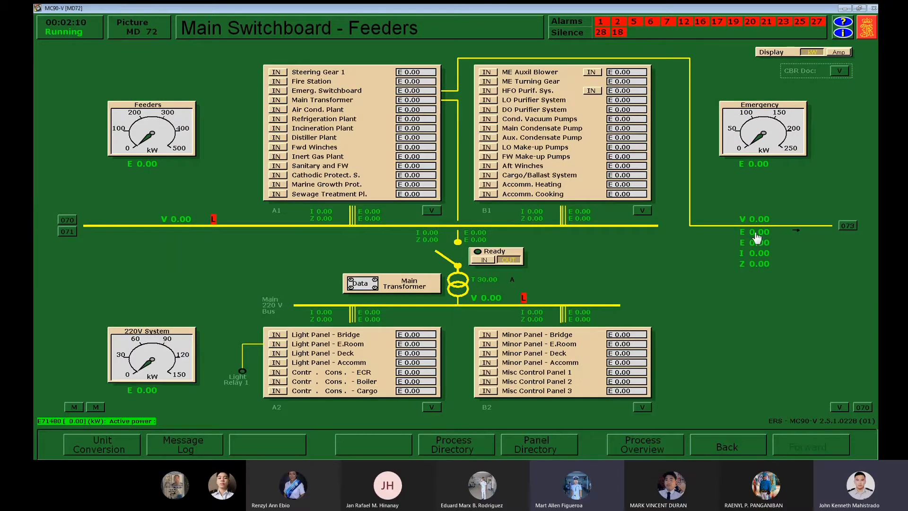
{"action": "left_click", "coordinate": [279, 73]}
{"action": "left_click", "coordinate": [279, 81]}
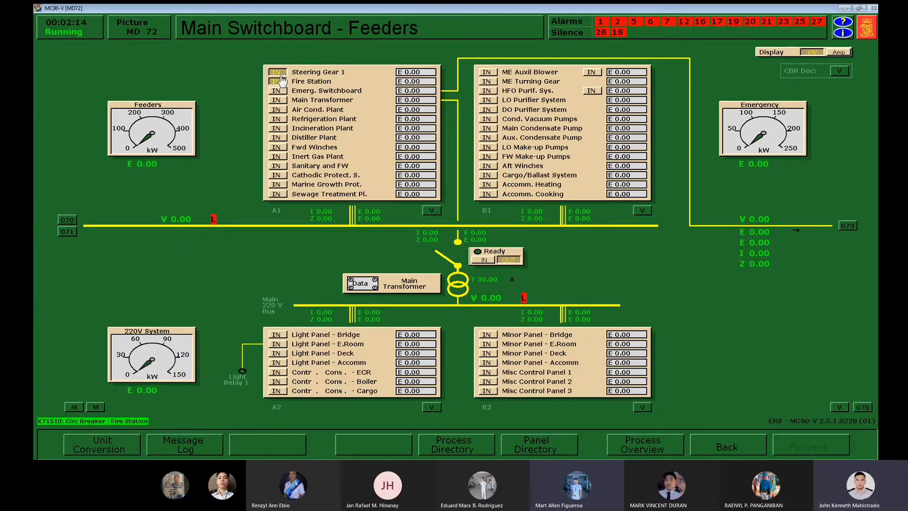
{"action": "left_click", "coordinate": [279, 90]}
{"action": "left_click", "coordinate": [278, 100]}
{"action": "left_click", "coordinate": [277, 109]}
{"action": "left_click", "coordinate": [277, 118]}
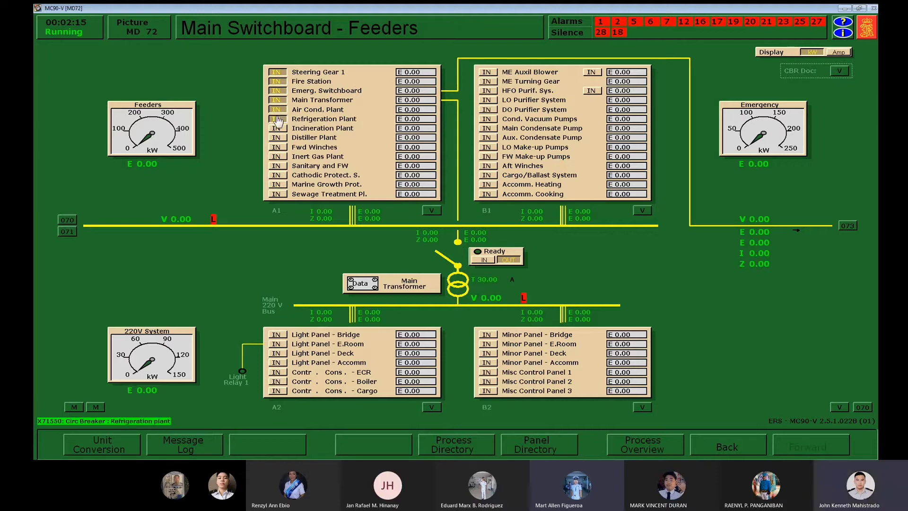
{"action": "left_click", "coordinate": [277, 128]}
{"action": "left_click", "coordinate": [277, 137]}
{"action": "left_click", "coordinate": [276, 148]}
{"action": "left_click", "coordinate": [277, 157]}
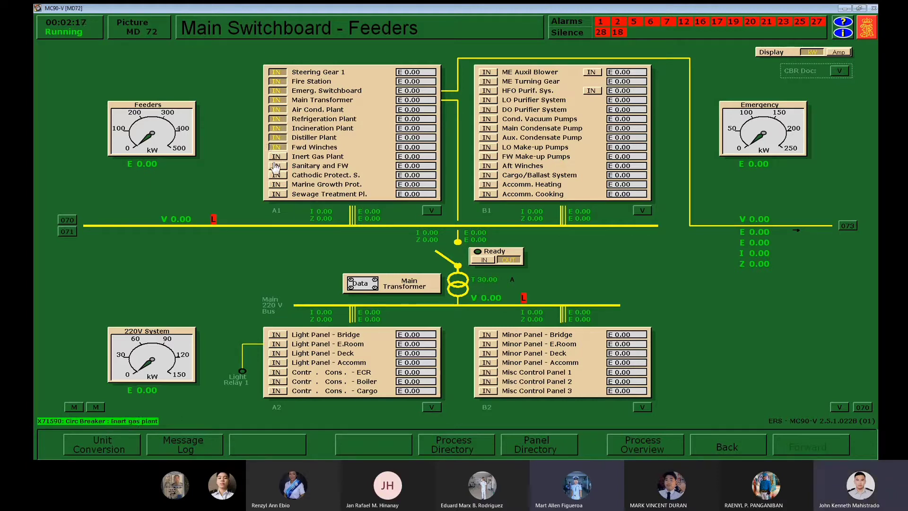
{"action": "left_click", "coordinate": [277, 166]}
{"action": "left_click", "coordinate": [277, 175]}
{"action": "left_click", "coordinate": [277, 184]}
{"action": "left_click", "coordinate": [277, 194]}
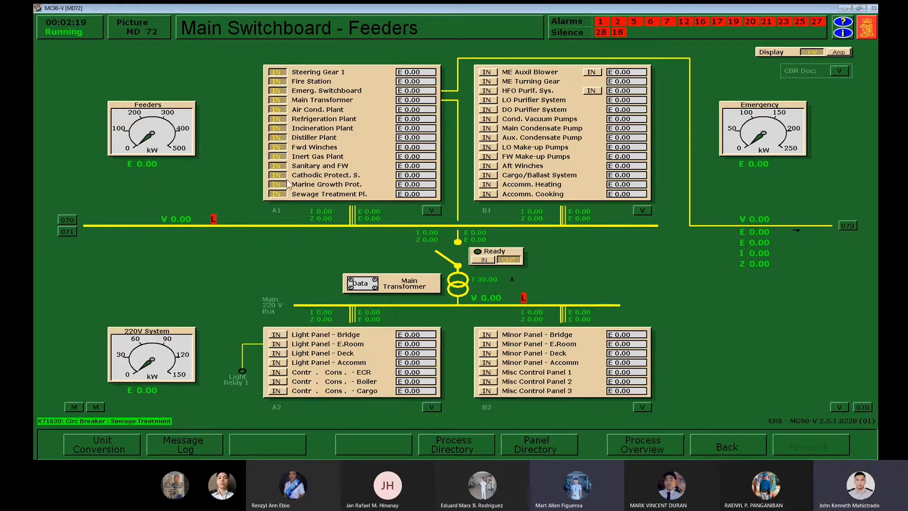
- Switch in all Section B1 feeder breakers, from ME Auxil Blower through Accomm. Cooking, including the second ME Auxil Blower and HFO Purif. Sys. breakers
{"action": "left_click", "coordinate": [487, 72]}
{"action": "left_click", "coordinate": [486, 82]}
{"action": "left_click", "coordinate": [487, 91]}
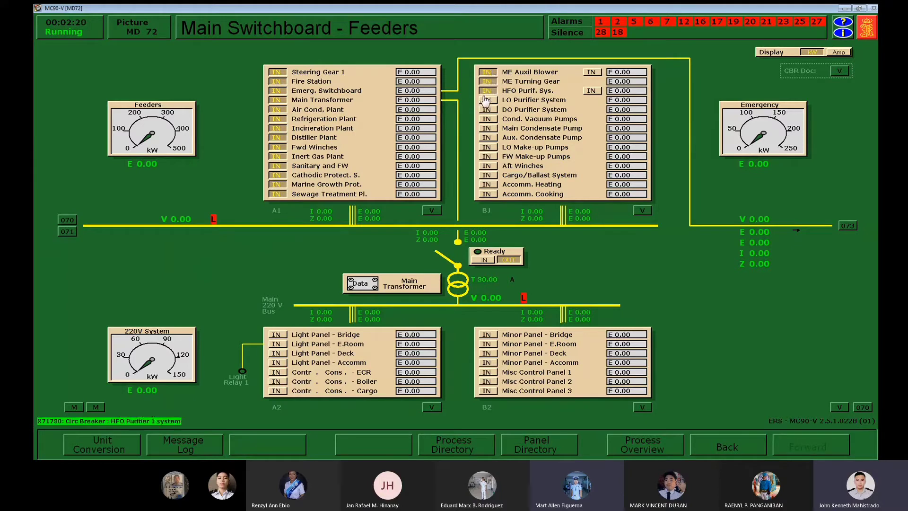
{"action": "left_click", "coordinate": [487, 99]}
{"action": "left_click", "coordinate": [487, 109]}
{"action": "left_click", "coordinate": [487, 128]}
{"action": "left_click", "coordinate": [487, 138]}
{"action": "left_click", "coordinate": [487, 147]}
{"action": "left_click", "coordinate": [487, 156]}
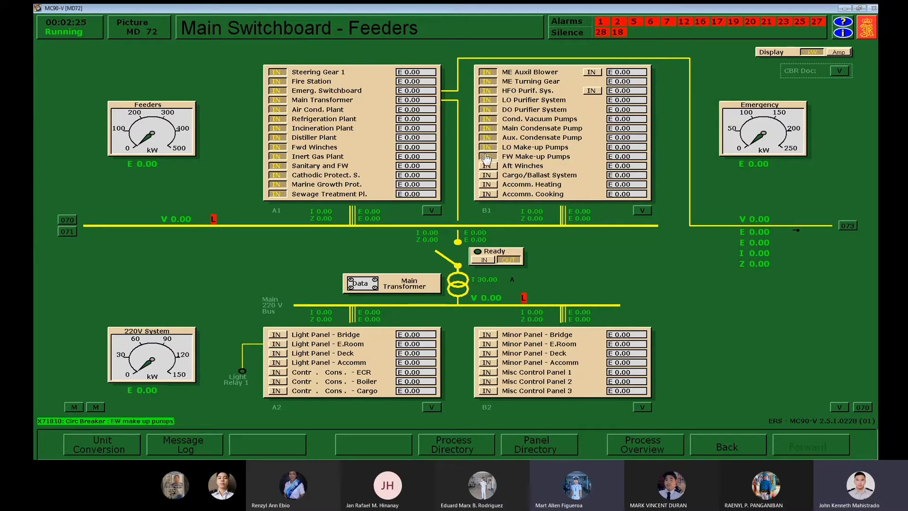
{"action": "left_click", "coordinate": [487, 165]}
{"action": "left_click", "coordinate": [487, 174]}
{"action": "left_click", "coordinate": [487, 184]}
{"action": "left_click", "coordinate": [487, 193]}
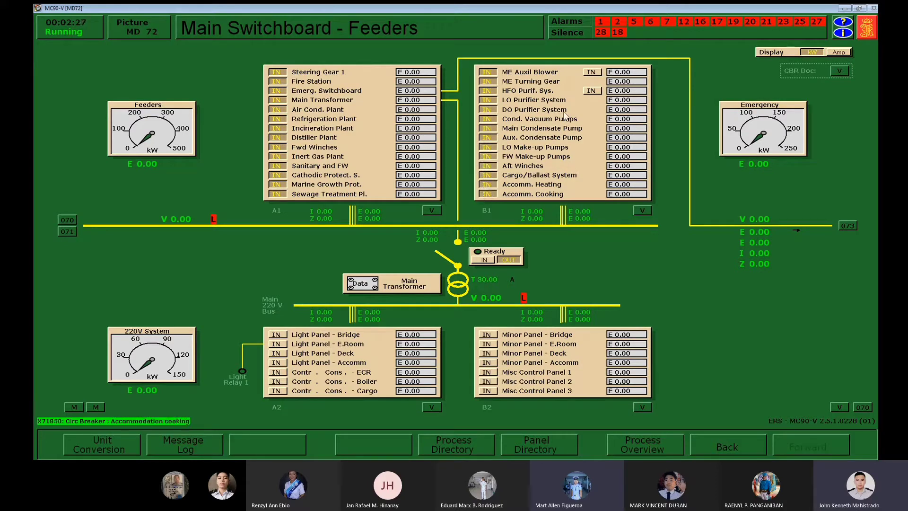
{"action": "left_click", "coordinate": [591, 72]}
{"action": "left_click", "coordinate": [591, 91]}
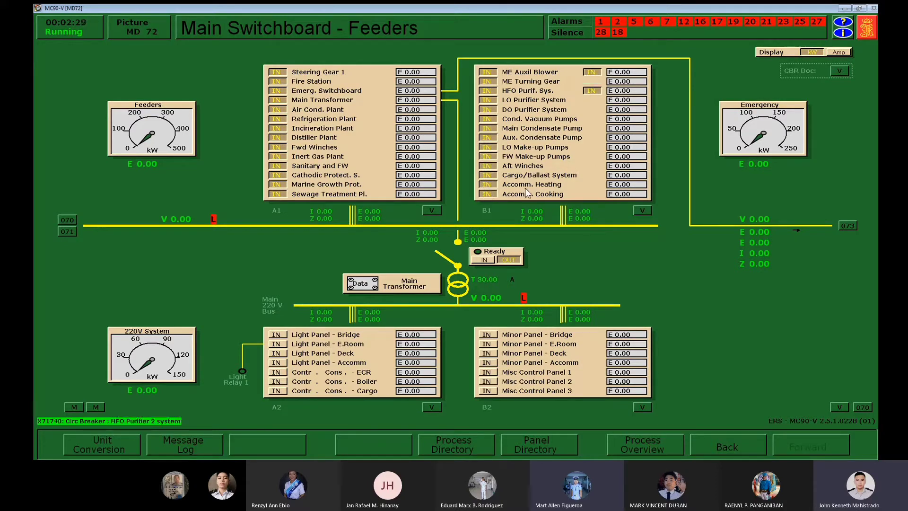
- Switch in all Section A2 220 V breakers, covering the four Light Panels and the ECR, Boiler and Cargo control consoles
{"action": "left_click", "coordinate": [277, 335]}
{"action": "left_click", "coordinate": [277, 344]}
{"action": "left_click", "coordinate": [277, 353]}
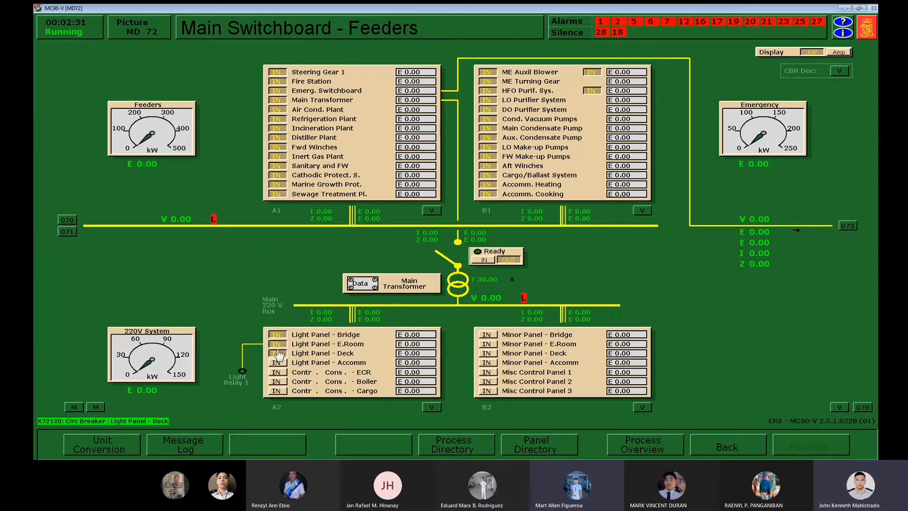
{"action": "left_click", "coordinate": [277, 362]}
{"action": "left_click", "coordinate": [277, 372]}
{"action": "left_click", "coordinate": [277, 381]}
{"action": "left_click", "coordinate": [277, 391]}
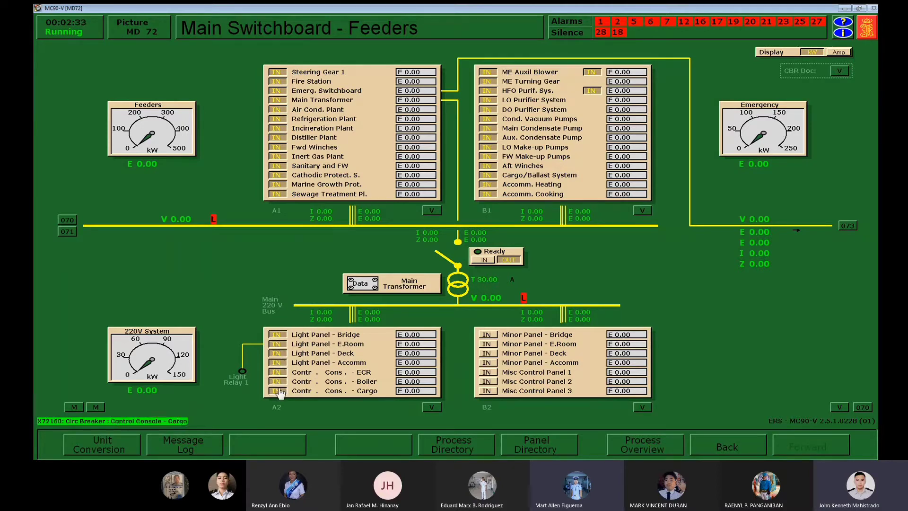
- Switch in the Section B2 220 V breakers for the four Minor Panels and Misc Control Panels 1 and 2
{"action": "left_click", "coordinate": [487, 335]}
{"action": "left_click", "coordinate": [487, 344]}
{"action": "left_click", "coordinate": [487, 353]}
{"action": "left_click", "coordinate": [487, 362]}
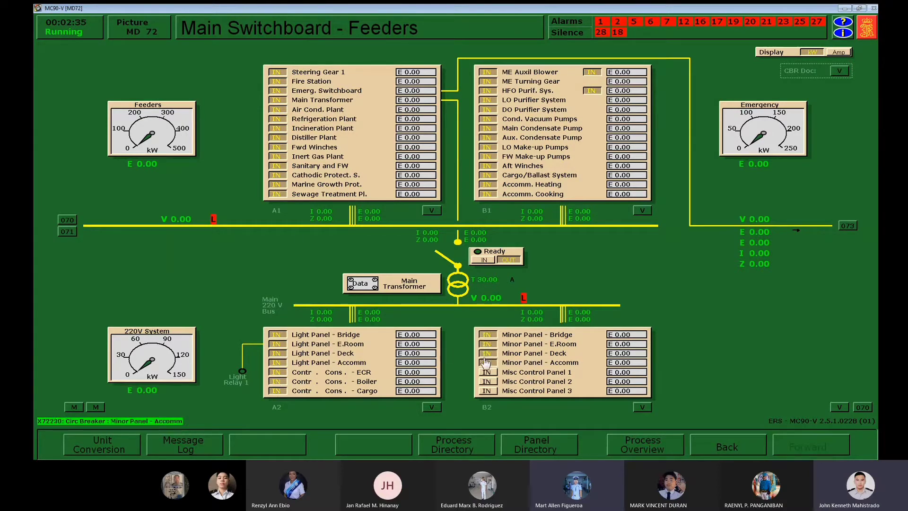
{"action": "left_click", "coordinate": [487, 372]}
{"action": "left_click", "coordinate": [487, 381]}
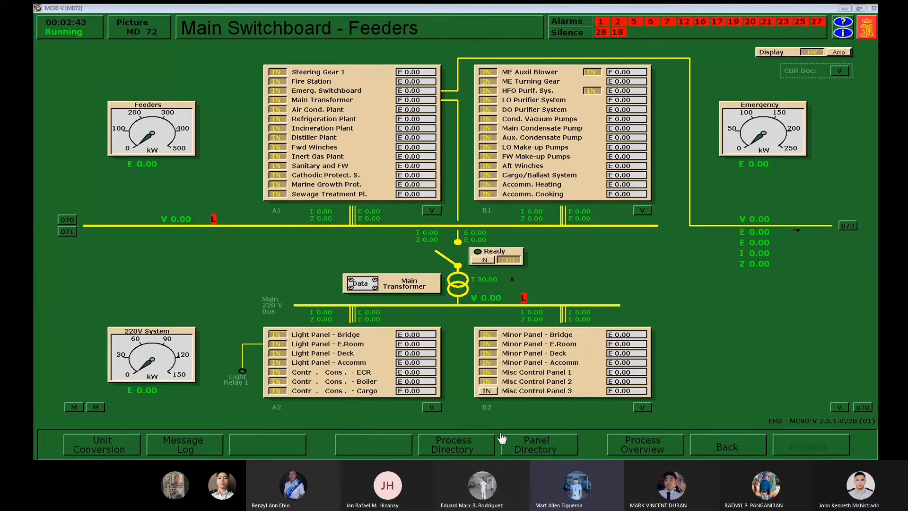
- In the Air Ventilation System picture, start Eng. Room Supply Fan No 2 and Eng. Room Exhaust Fan No 2
{"action": "left_click", "coordinate": [469, 433]}
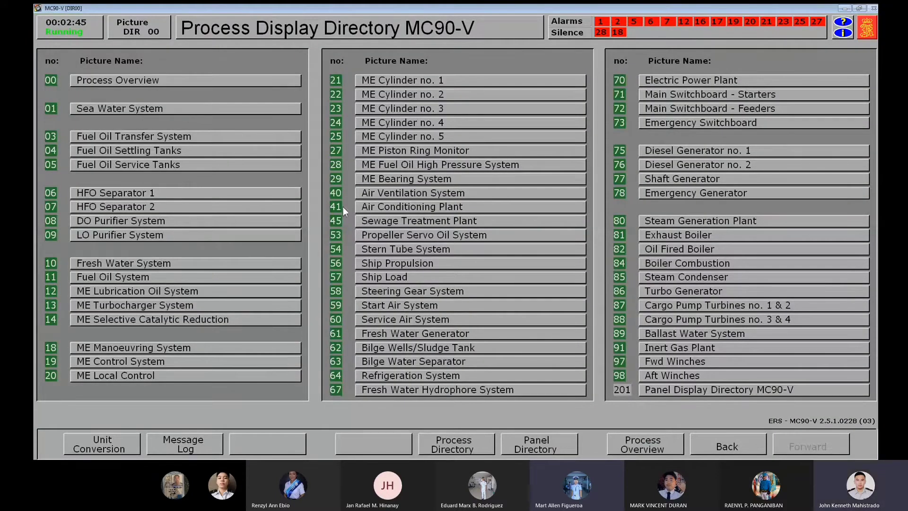
{"action": "left_click", "coordinate": [371, 192]}
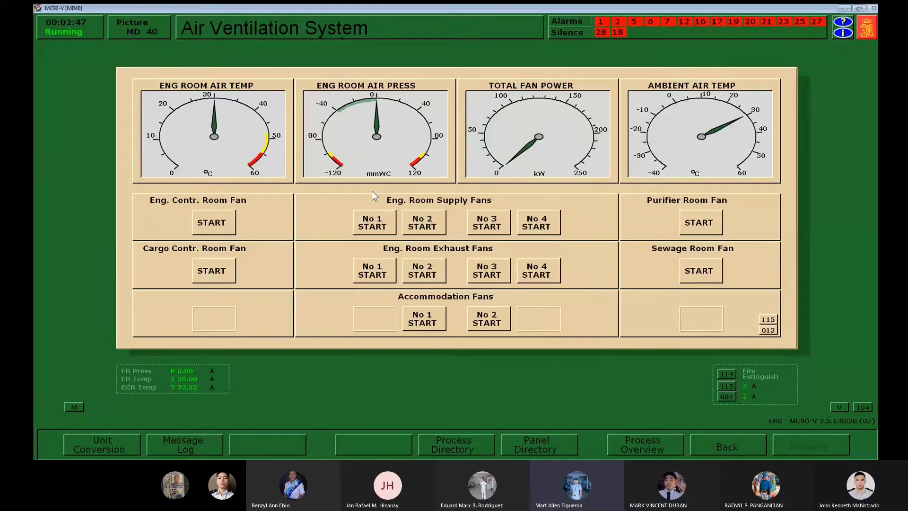
{"action": "left_click", "coordinate": [418, 223]}
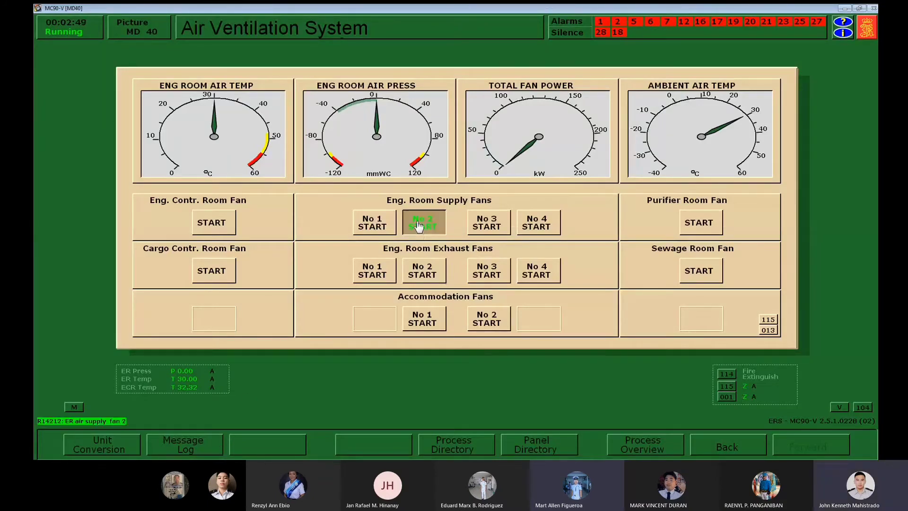
{"action": "left_click", "coordinate": [420, 265]}
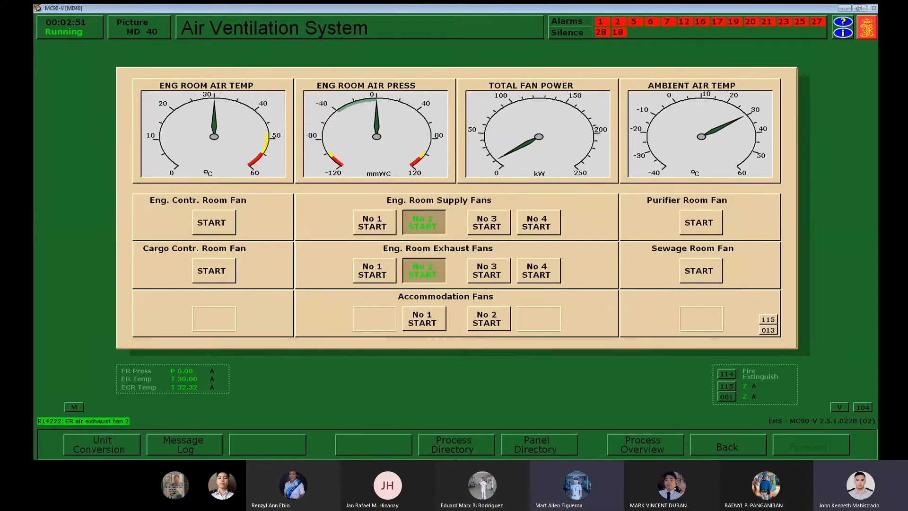
- In the Sea Water System picture, open the SW overboard shut-off valve and the low suction sea chest valve
{"action": "left_click", "coordinate": [438, 453]}
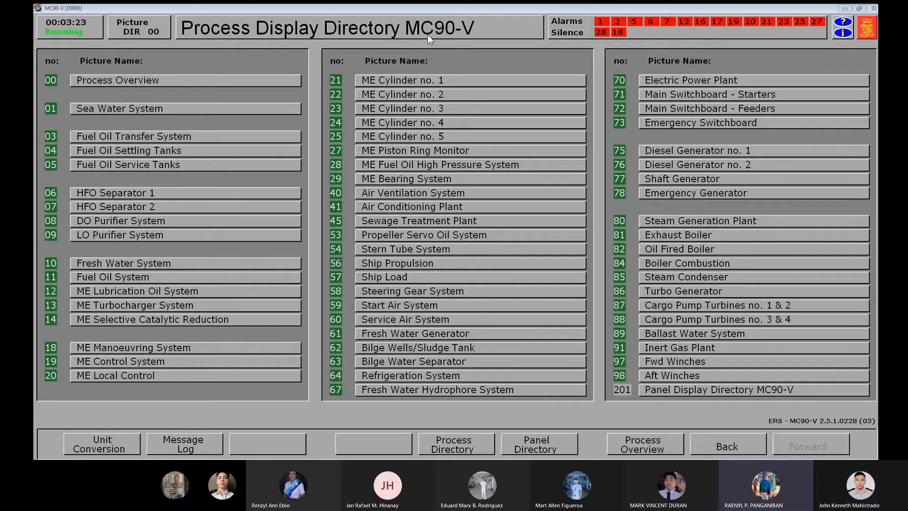
{"action": "left_click", "coordinate": [112, 109]}
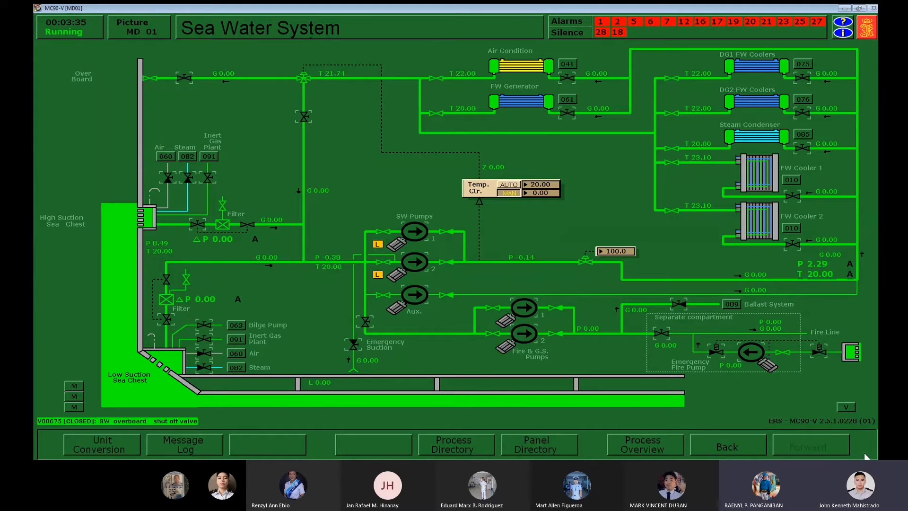
{"action": "left_click", "coordinate": [181, 86]}
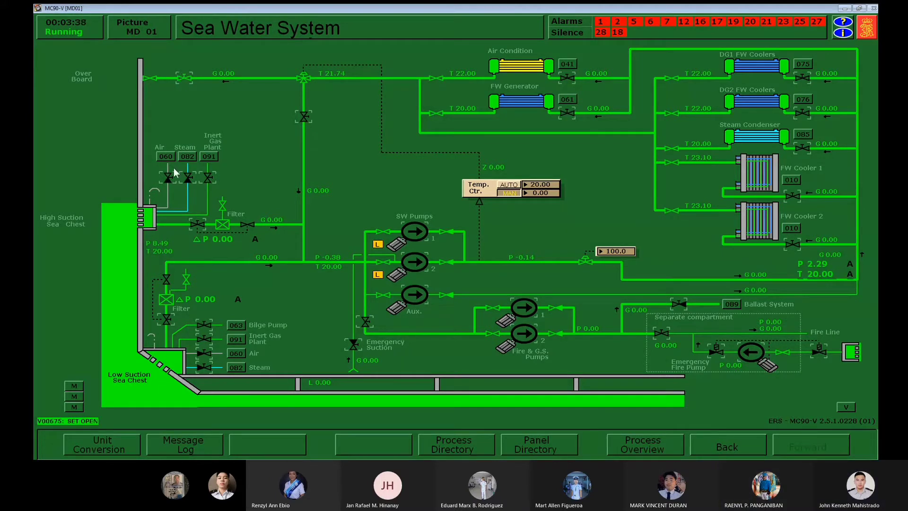
{"action": "left_click", "coordinate": [165, 321]}
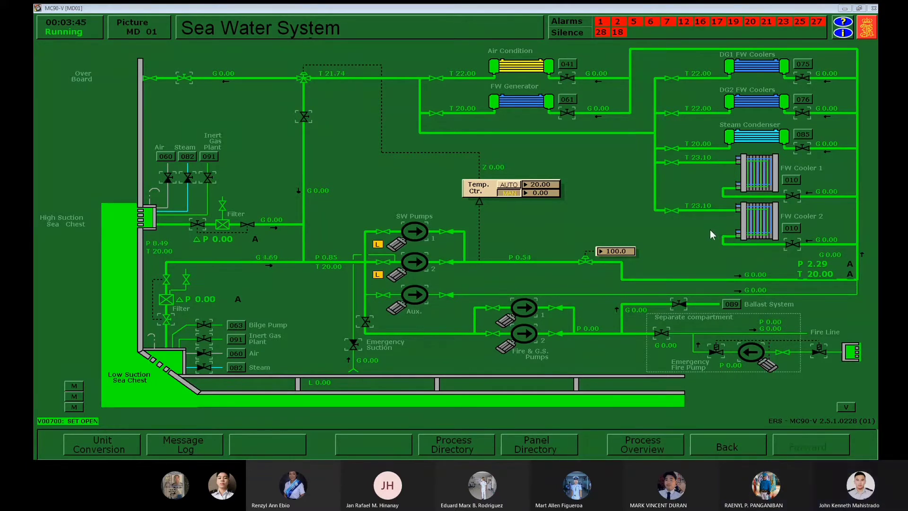
- Open the sea water valves to the DG1 and DG2 FW coolers and FW Cooler 1, plus the sea water recirculation valve
{"action": "left_click", "coordinate": [802, 78]}
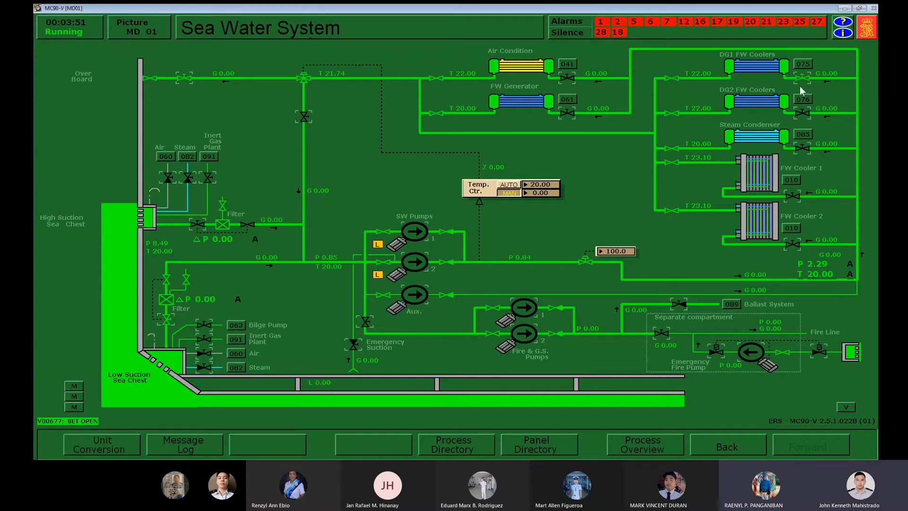
{"action": "left_click", "coordinate": [802, 113]}
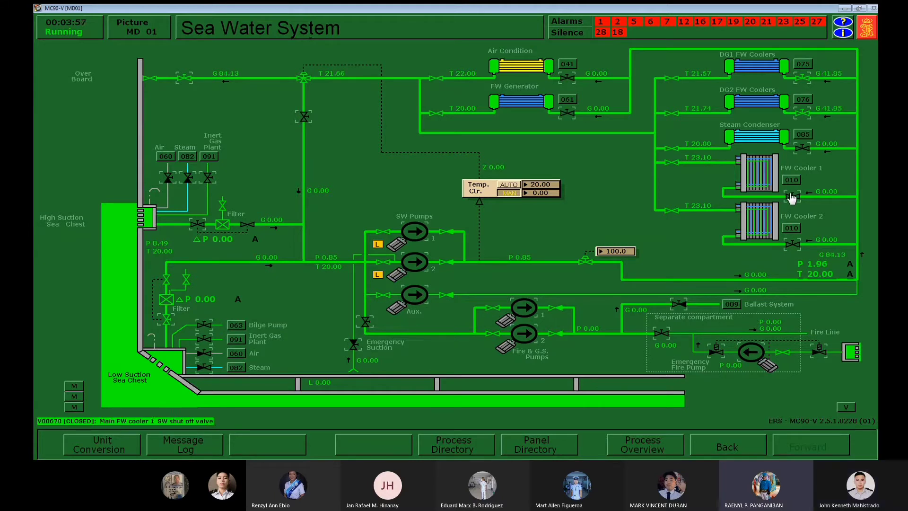
{"action": "left_click", "coordinate": [791, 195]}
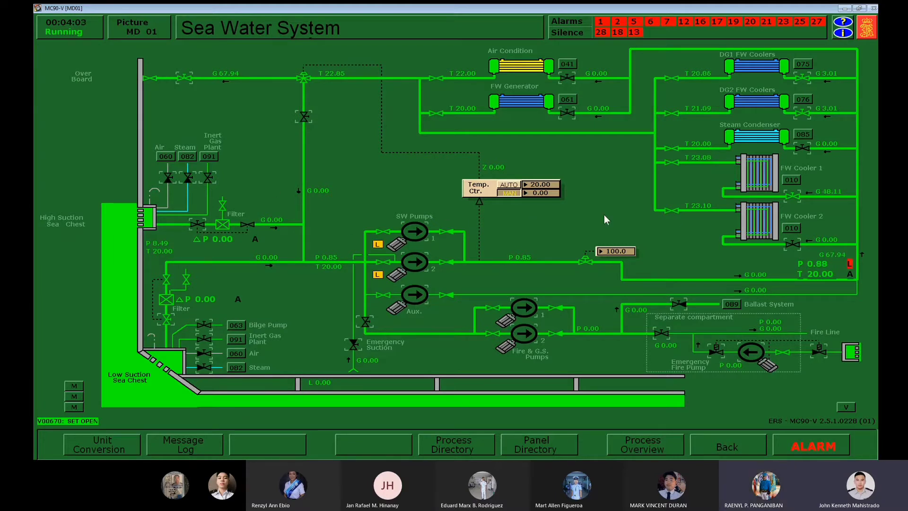
{"action": "left_click", "coordinate": [300, 118]}
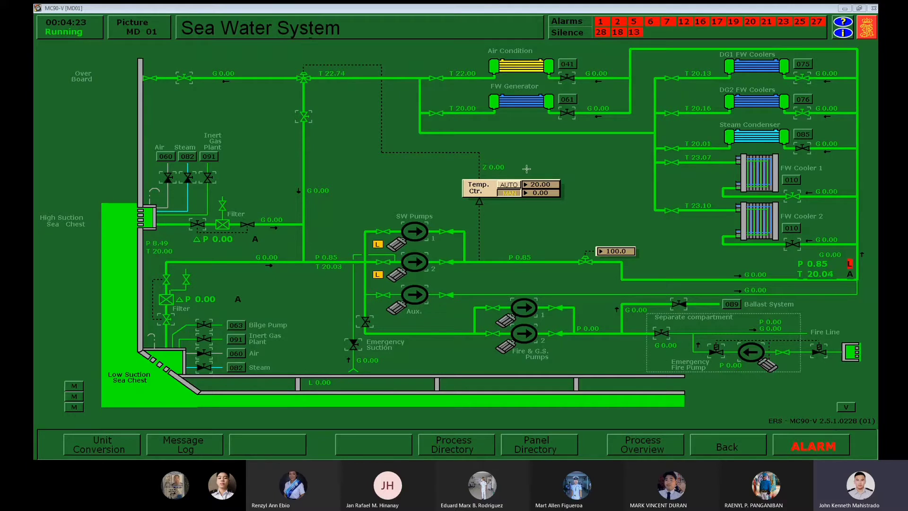
- Set the sea water temperature controller to AUTO and start the auxiliary SW pump
{"action": "left_click", "coordinate": [504, 185]}
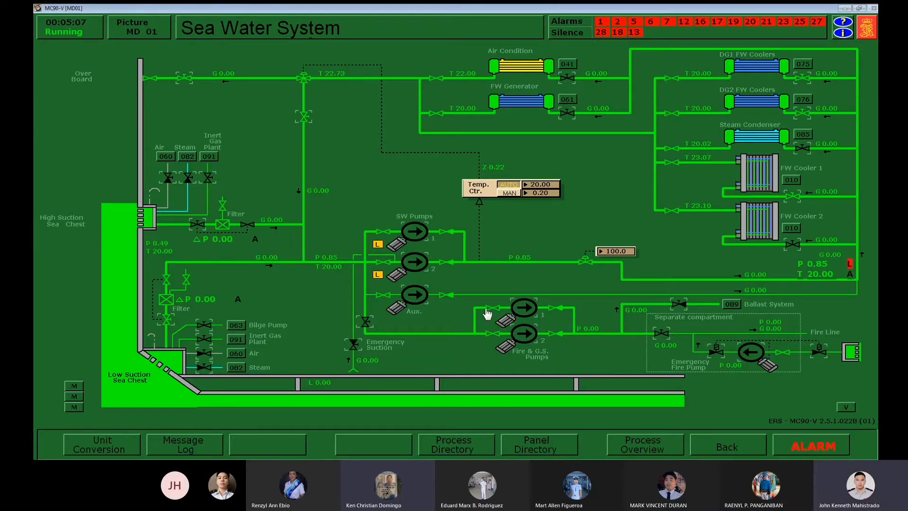
{"action": "left_click", "coordinate": [414, 295]}
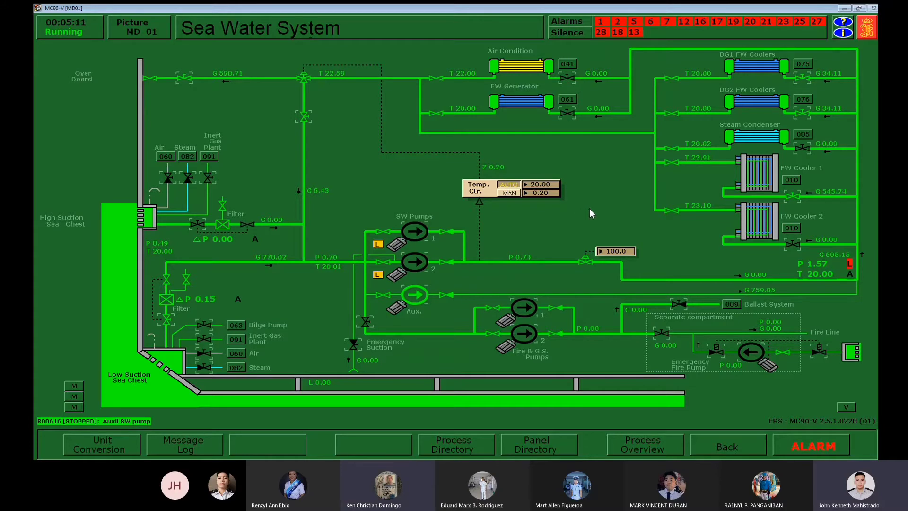
- In the Start Air System picture, open the Emerg Start receiver's inlet, outlet and hand pump valves and the air valves to DG 1 and DG 2
{"action": "left_click", "coordinate": [449, 445]}
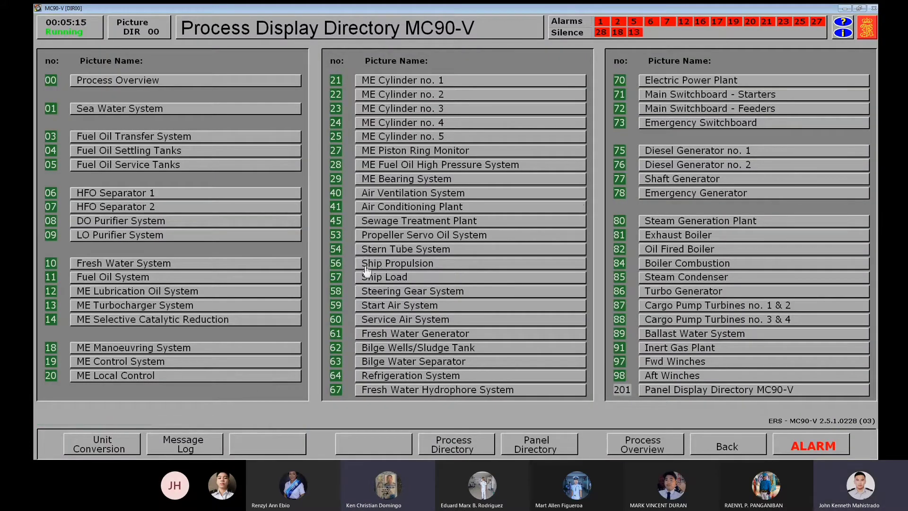
{"action": "left_click", "coordinate": [373, 307]}
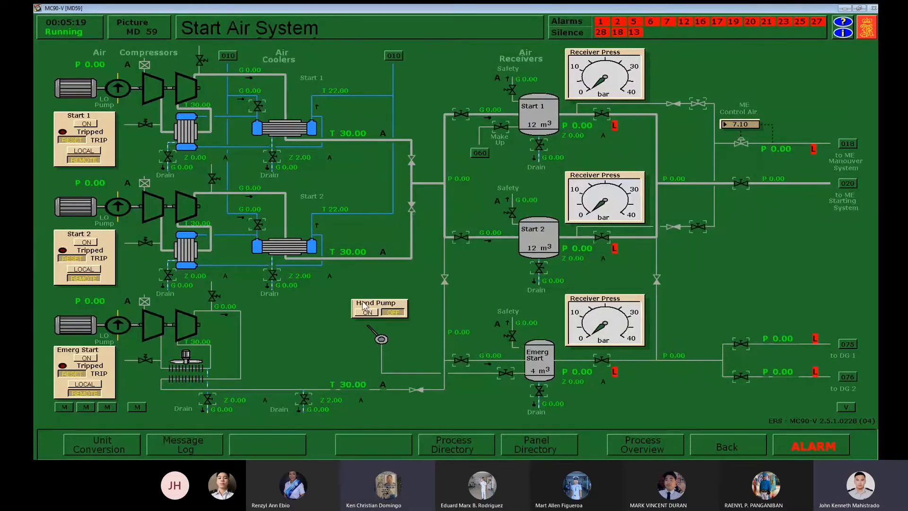
{"action": "left_click", "coordinate": [458, 360]}
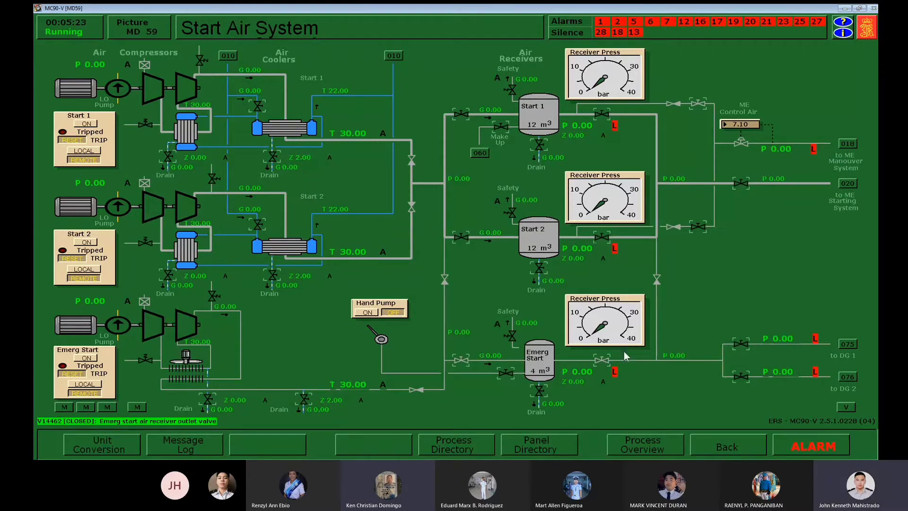
{"action": "left_click", "coordinate": [738, 343]}
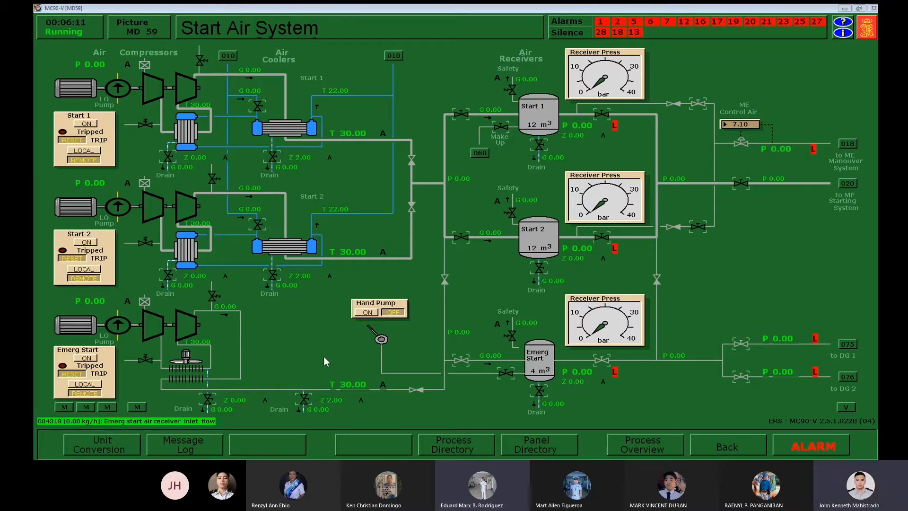
{"action": "left_click", "coordinate": [505, 372]}
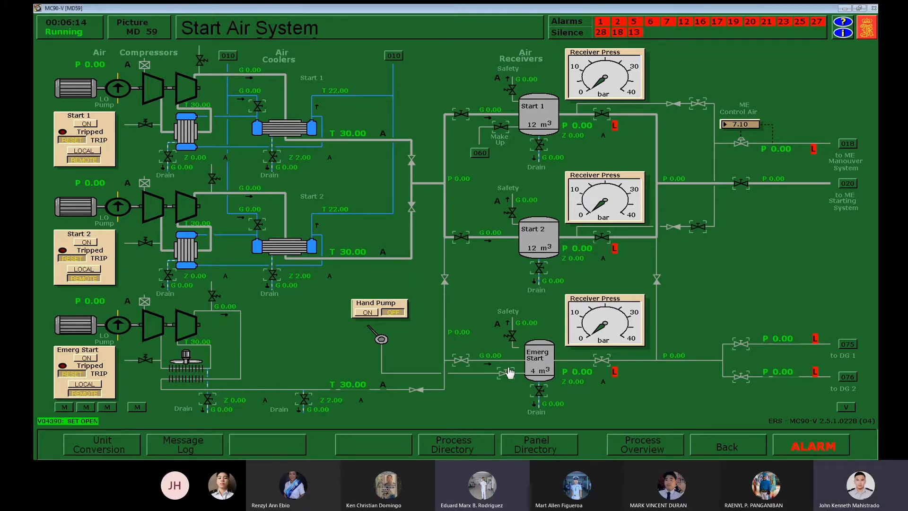
- Switch the Emerg Start air compressor to LOCAL and start it, along with the hand pump
{"action": "left_click", "coordinate": [84, 385]}
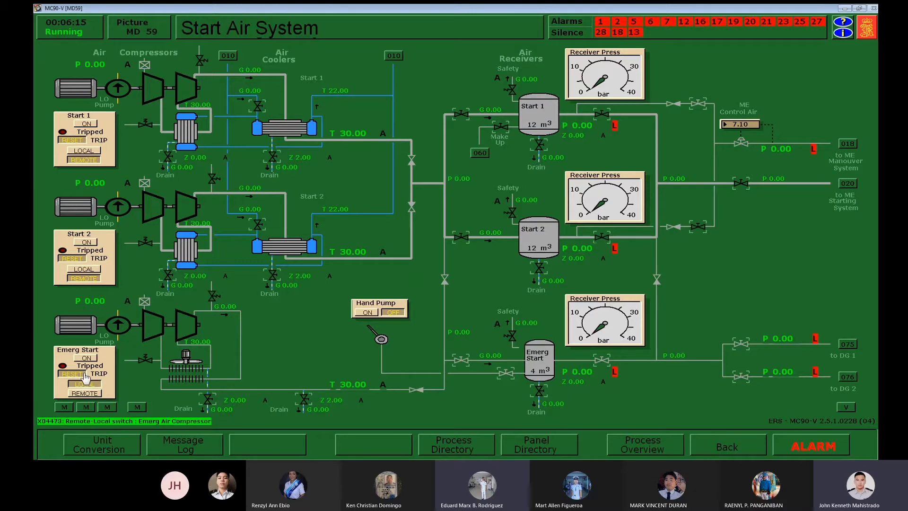
{"action": "left_click", "coordinate": [191, 350]}
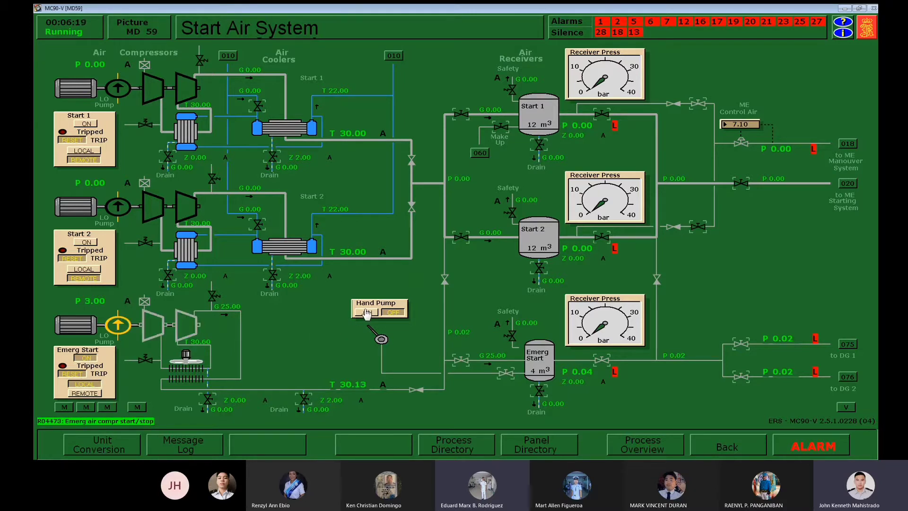
{"action": "left_click", "coordinate": [366, 313]}
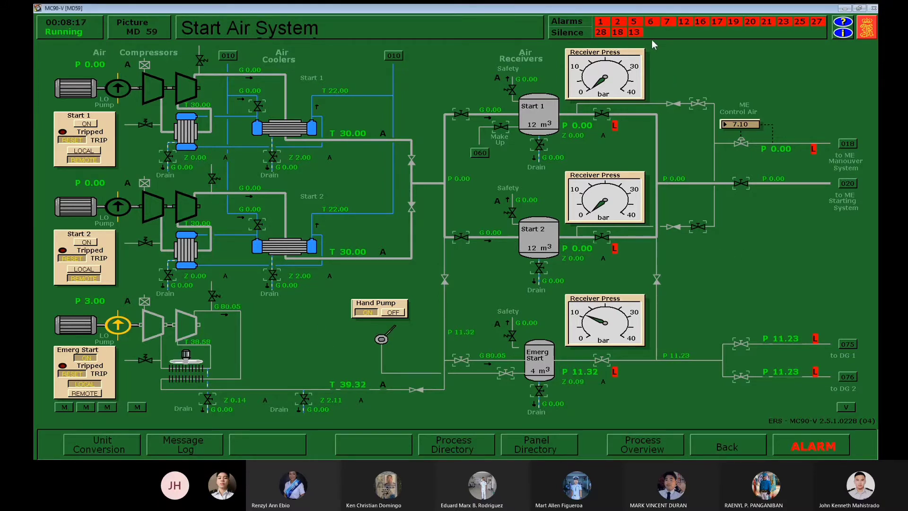
- Open alarm group 13, acknowledge the Main SW line supply pressure alarm, and close the alarm page
{"action": "left_click", "coordinate": [636, 32]}
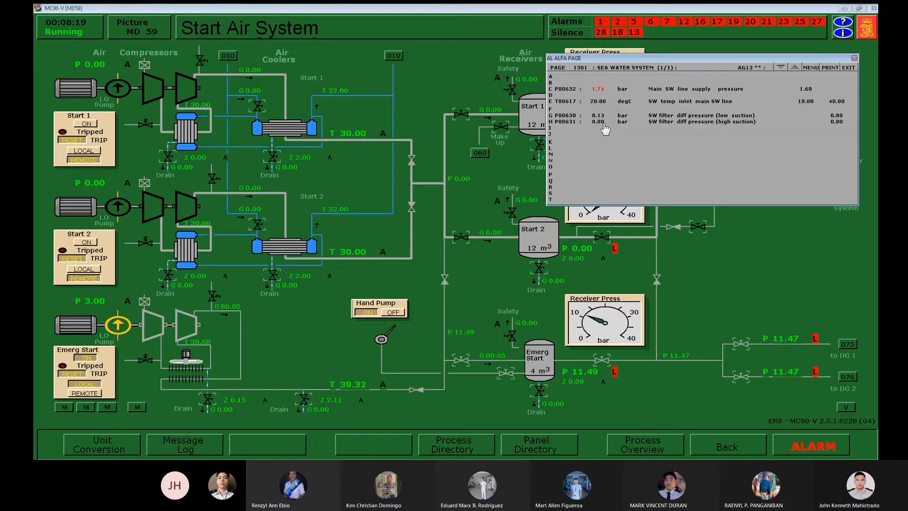
{"action": "left_click", "coordinate": [597, 92]}
{"action": "left_click", "coordinate": [598, 89]}
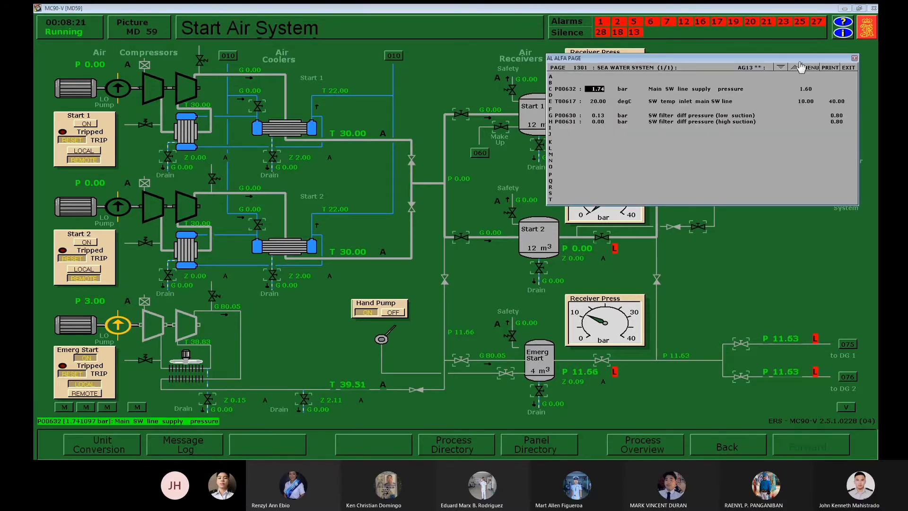
{"action": "left_click", "coordinate": [854, 58]}
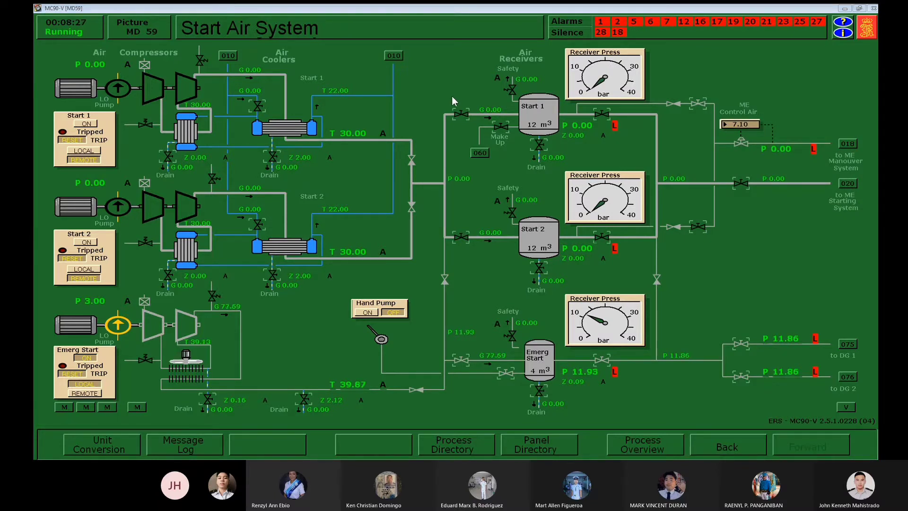
- Run the hand pump until the Emerg Start receiver is charged to about 20 bar, and switch the pump off
{"action": "left_click", "coordinate": [376, 312]}
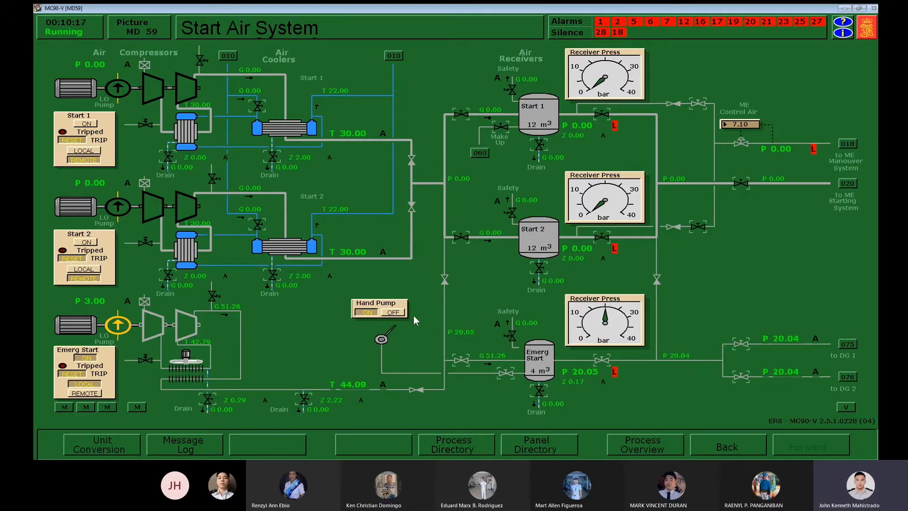
{"action": "left_click", "coordinate": [402, 312]}
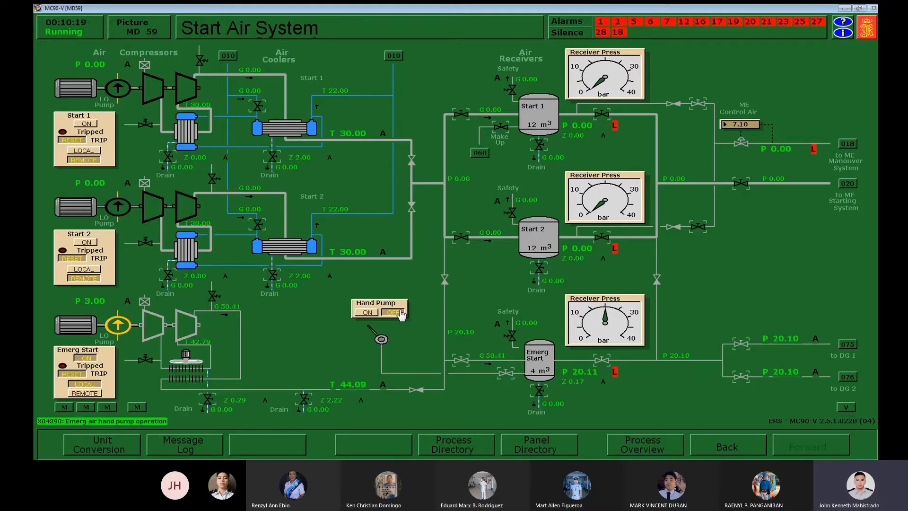
- Close the Emerg Start receiver's hand pump valve and return the Emerg Start air compressor to REMOTE
{"action": "left_click", "coordinate": [501, 373]}
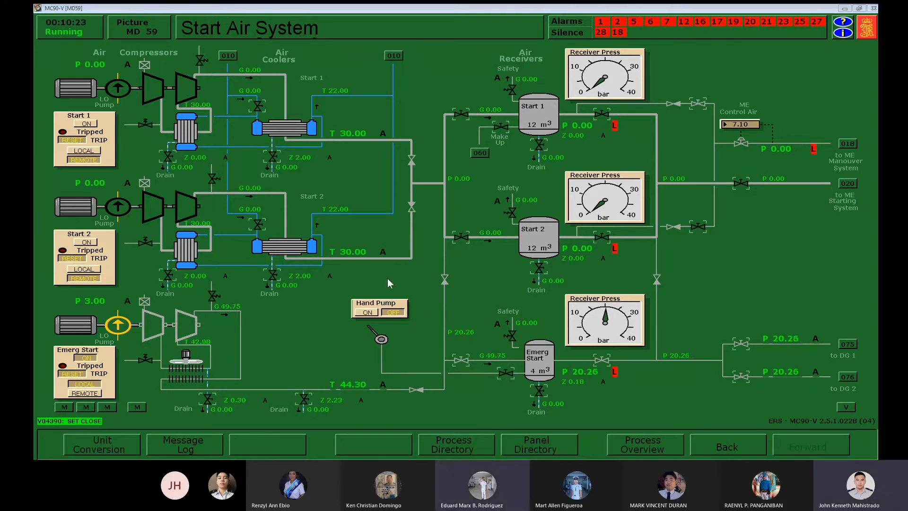
{"action": "left_click", "coordinate": [90, 394]}
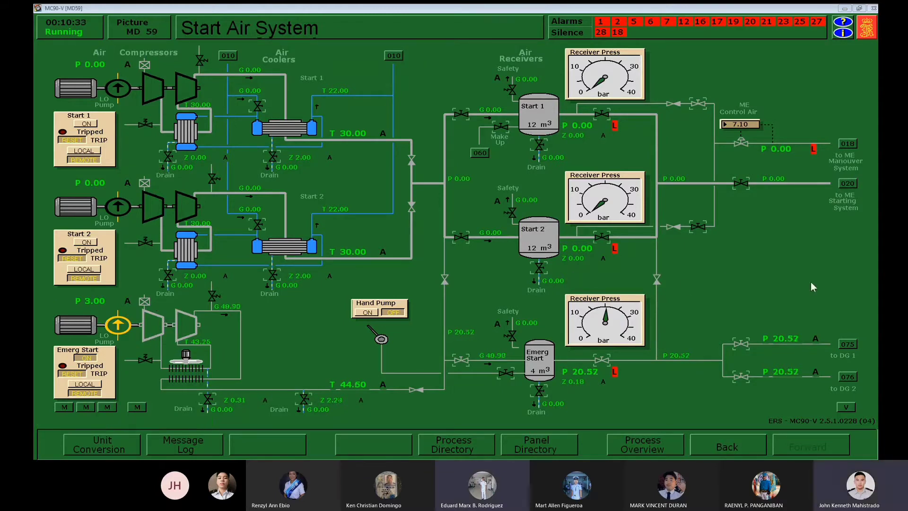
- In the Diesel Generator no. 1 picture, fill the LO sump to about 80 percent through the LO make-up valve, and close the valve
{"action": "left_click", "coordinate": [846, 344]}
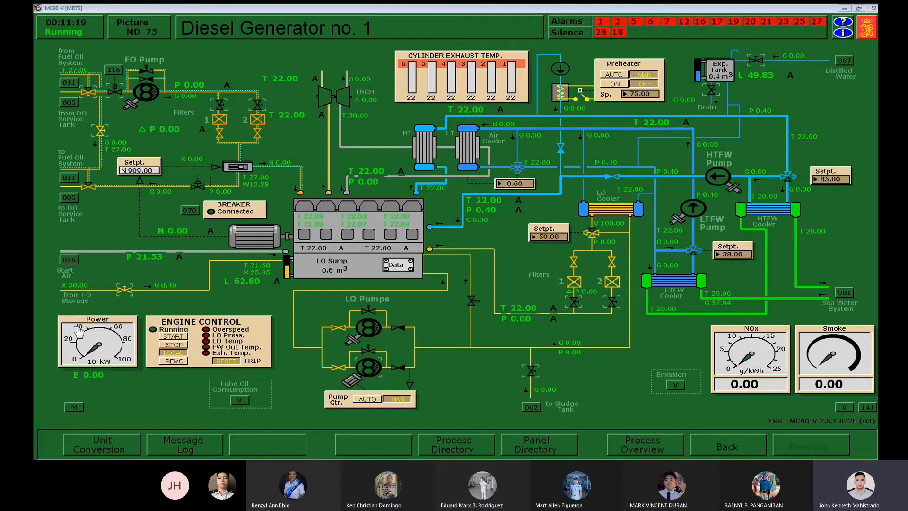
{"action": "left_click", "coordinate": [125, 289]}
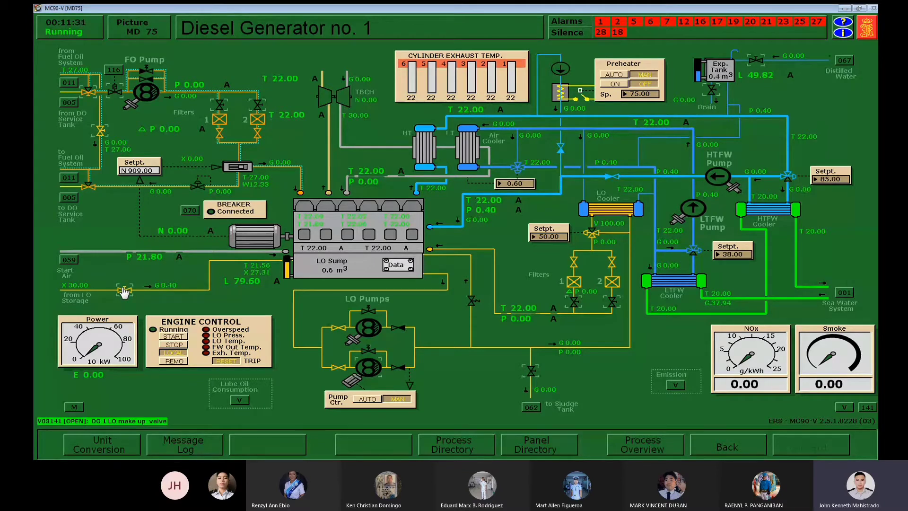
{"action": "left_click", "coordinate": [125, 291]}
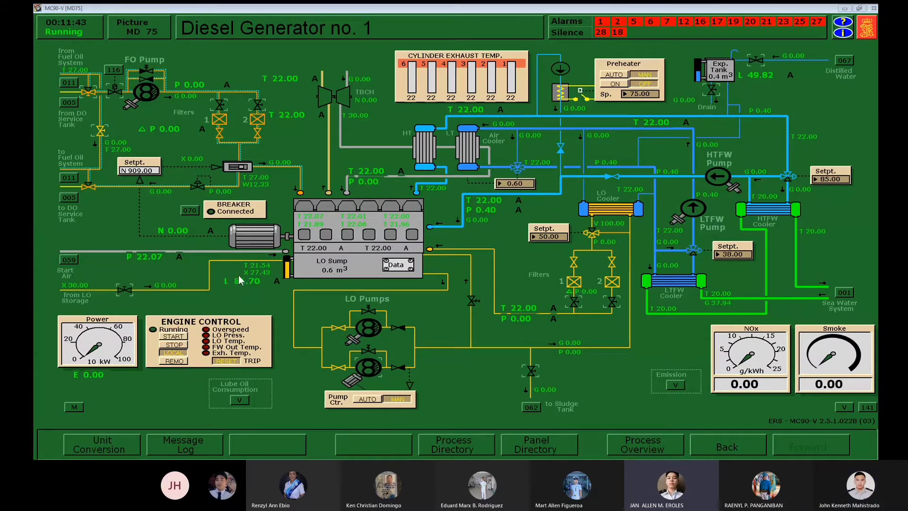
- Open DG 1's LO filter 1 valve, start its LO priming pump, and switch on its preheater
{"action": "left_click", "coordinate": [573, 301]}
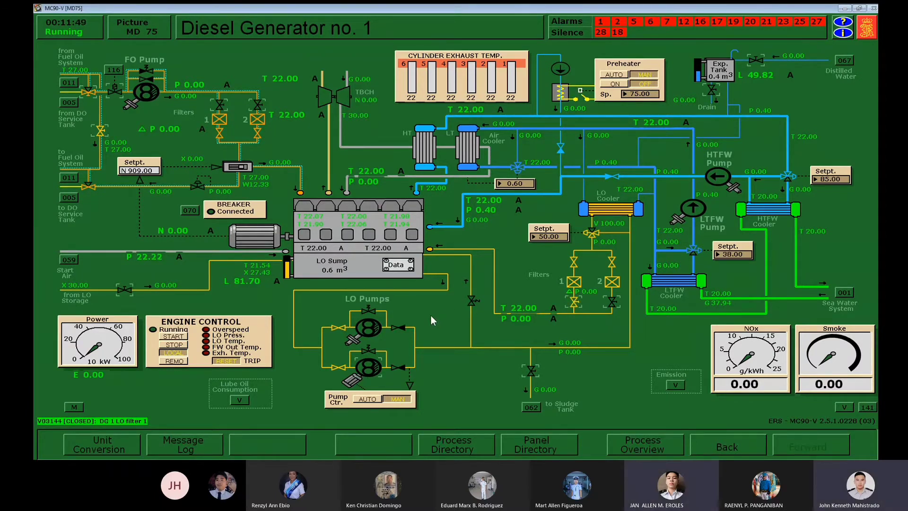
{"action": "left_click", "coordinate": [360, 368]}
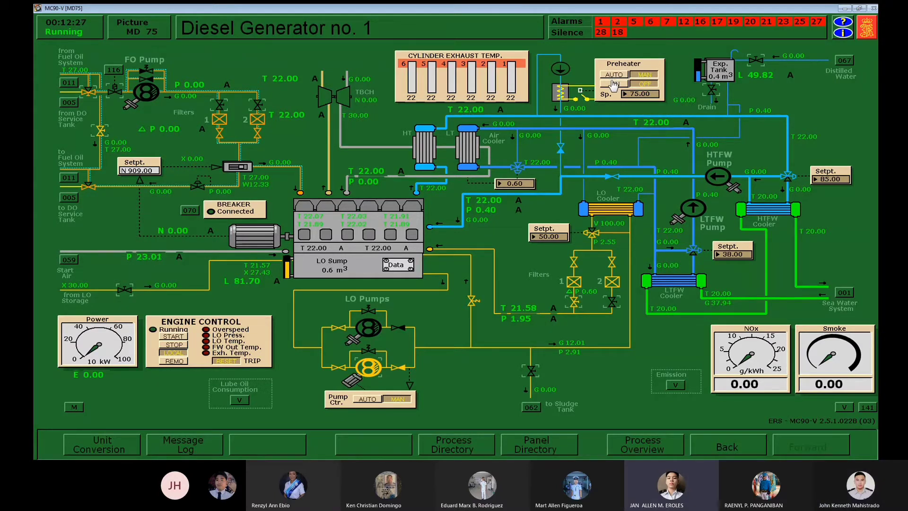
{"action": "left_click", "coordinate": [613, 84]}
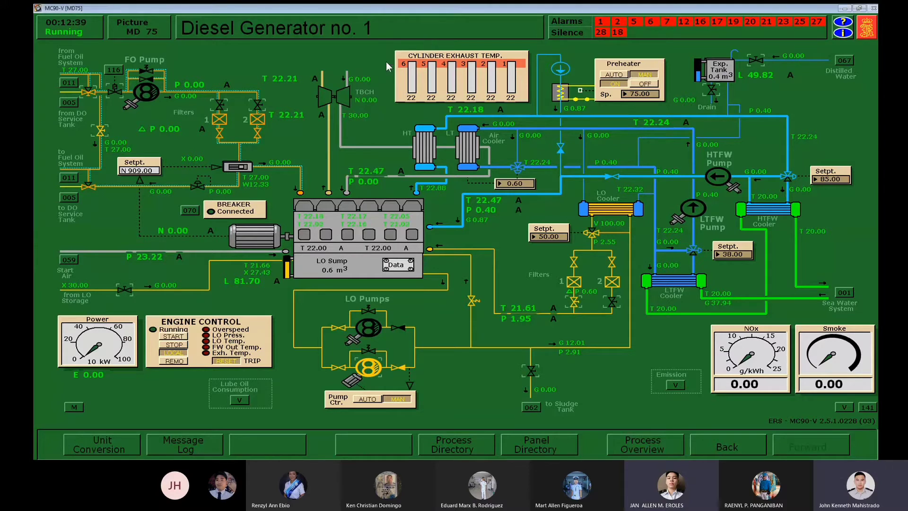
- Open DG 1's FO filter 1 and FO shut-off valves, plus the DO Service Tank's outlet valve and the supply valve to DG 1/2
{"action": "left_click", "coordinate": [216, 105]}
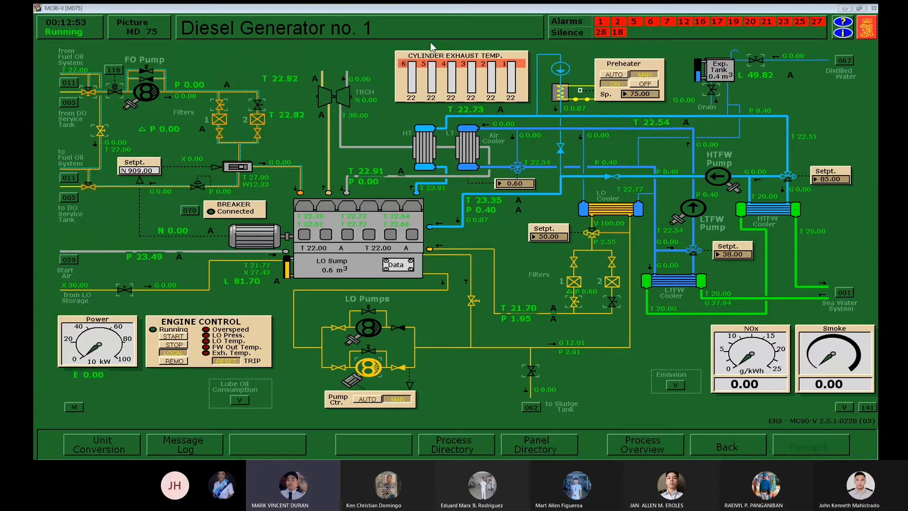
{"action": "left_click", "coordinate": [110, 91]}
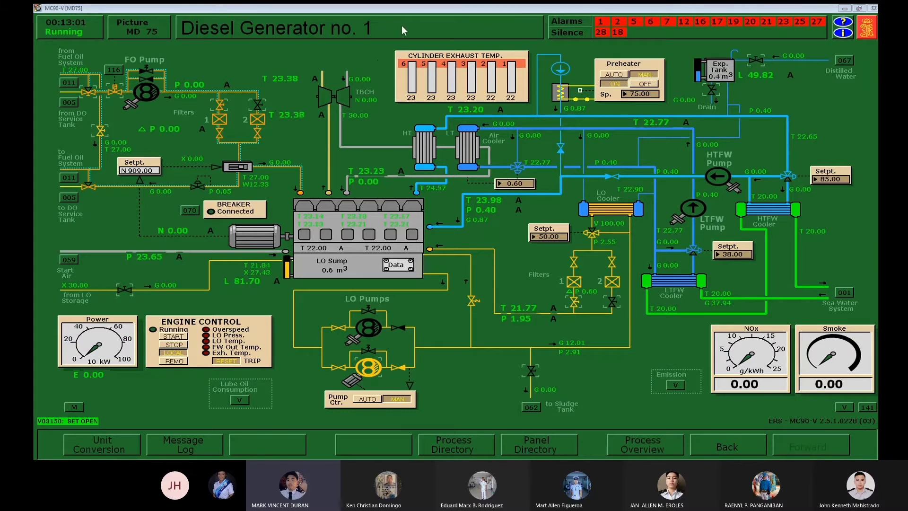
{"action": "left_click", "coordinate": [69, 102]}
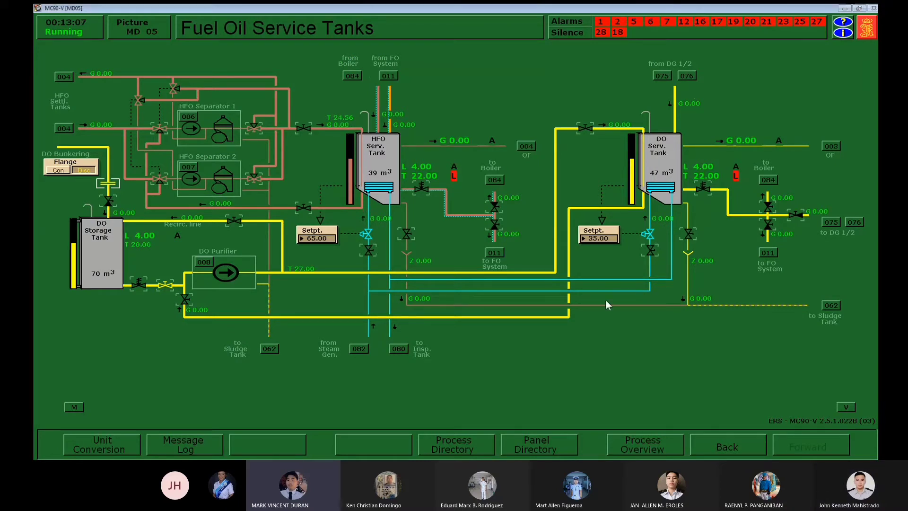
{"action": "left_click", "coordinate": [701, 189]}
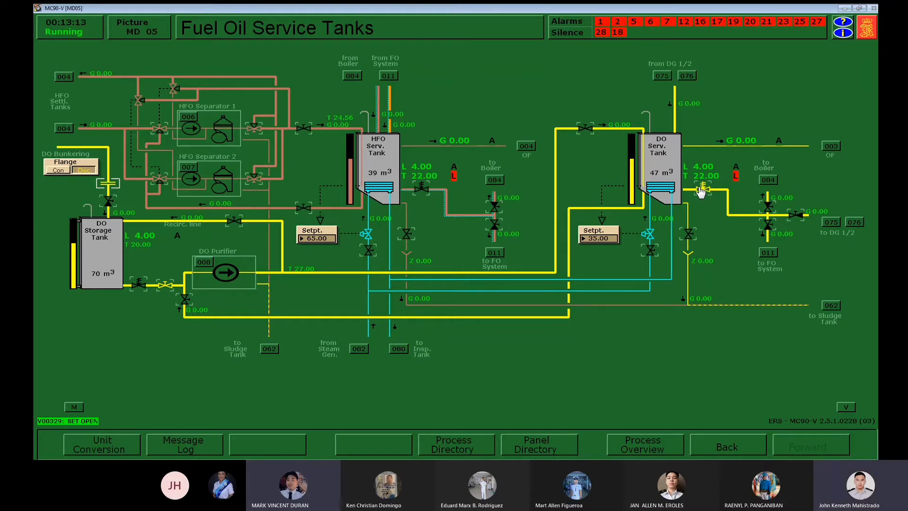
{"action": "left_click", "coordinate": [794, 216]}
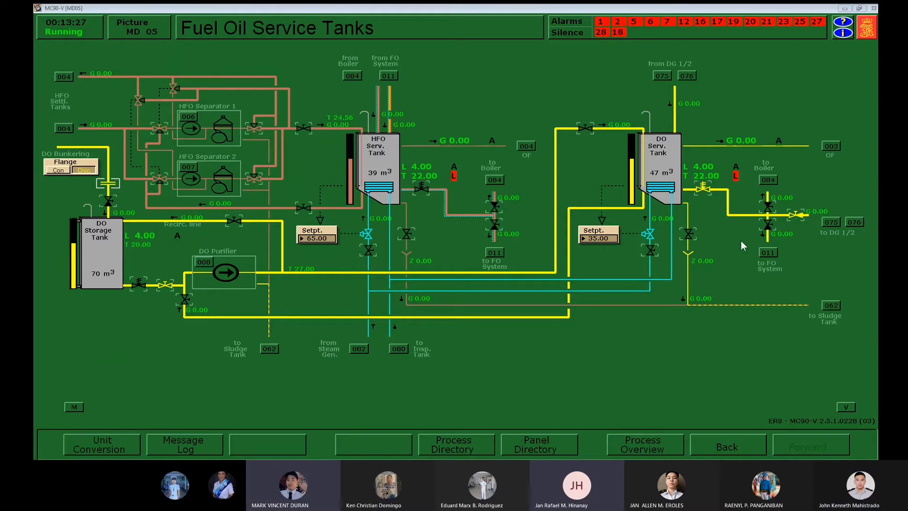
- Return to the Diesel Generator no. 1 picture and start the engine in LOCAL with the preheater on
{"action": "left_click", "coordinate": [830, 223]}
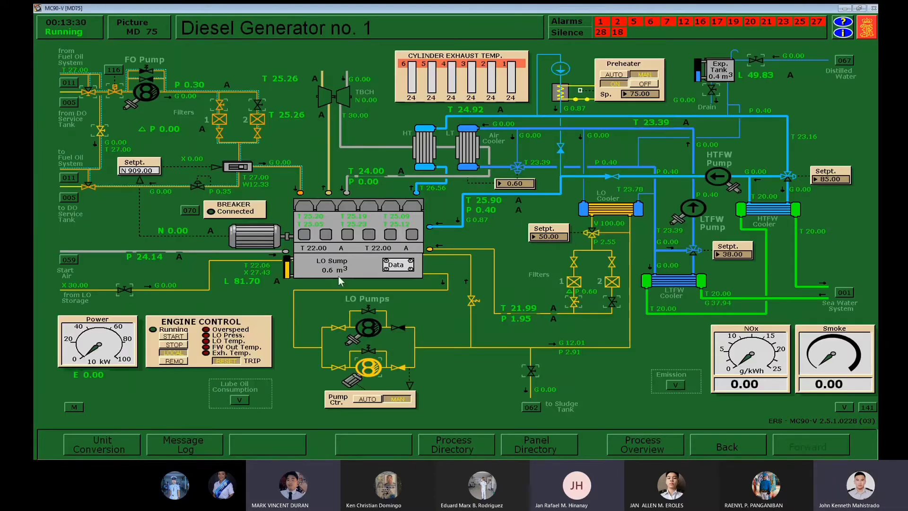
{"action": "left_click", "coordinate": [179, 336]}
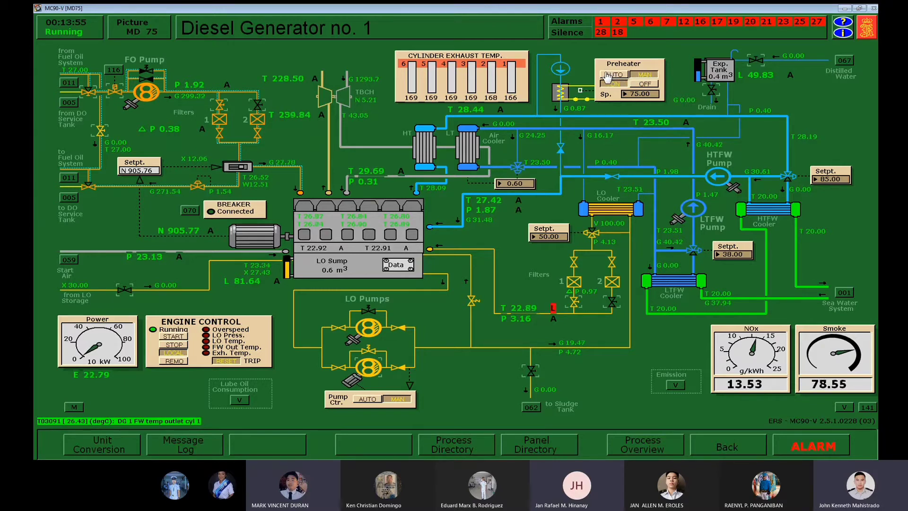
{"action": "left_click", "coordinate": [614, 83]}
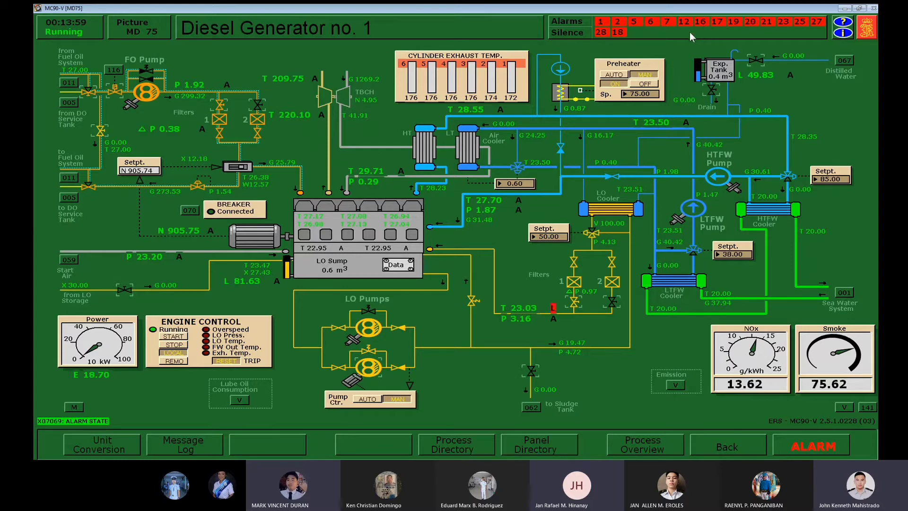
- Acknowledge the DG 1 LO temp inlet alarm, and set DG 1's preheater and LO pump control to AUTO and its engine control to REMO
{"action": "left_click", "coordinate": [569, 23]}
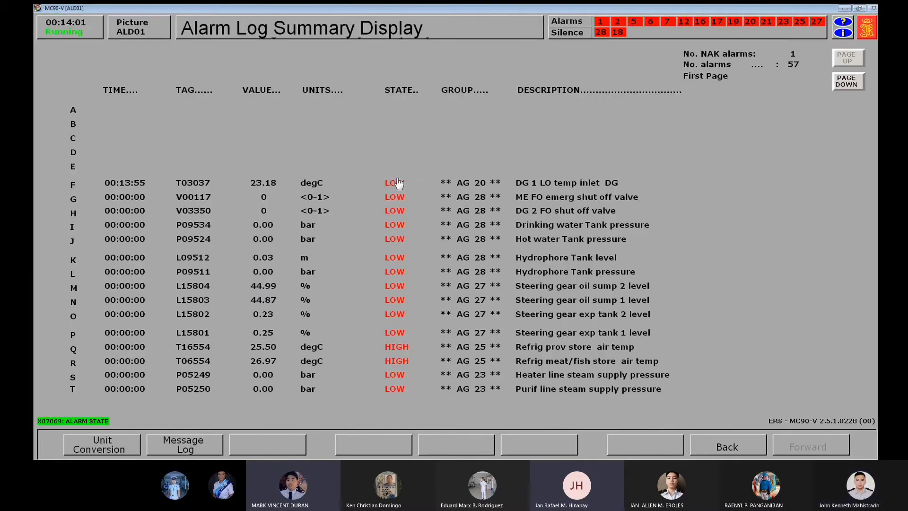
{"action": "left_click", "coordinate": [397, 183]}
{"action": "left_click", "coordinate": [710, 450]}
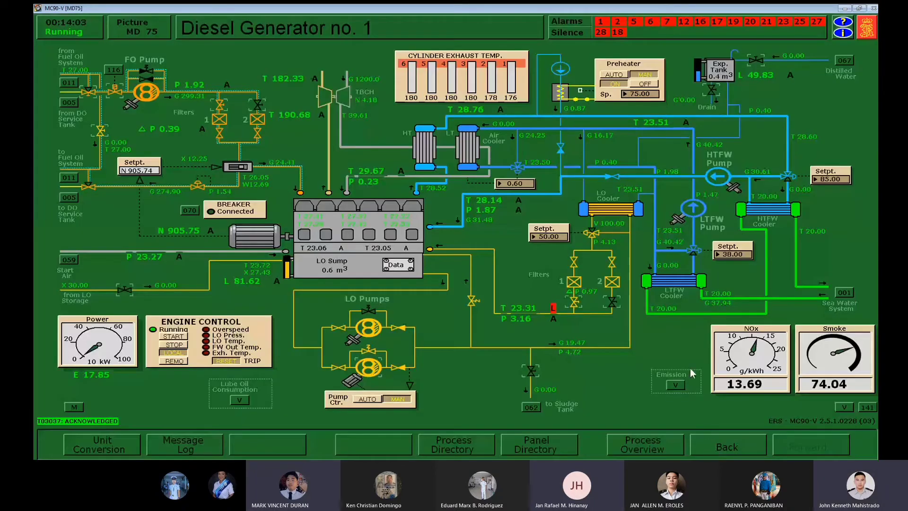
{"action": "left_click", "coordinate": [604, 76]}
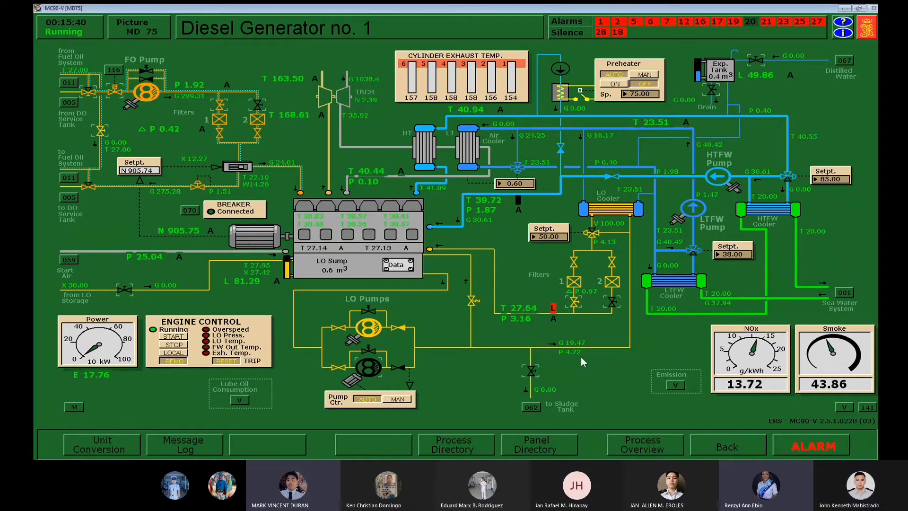
- Open the Diesel Generator no. 2 picture, fill its LO sump to about 80 percent through the LO make-up valve, and close the valve
{"action": "left_click", "coordinate": [69, 103]}
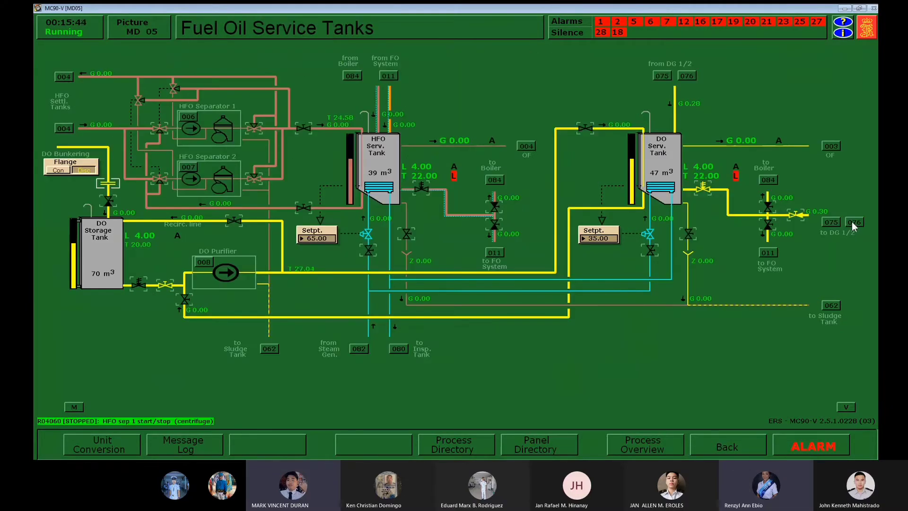
{"action": "left_click", "coordinate": [854, 222]}
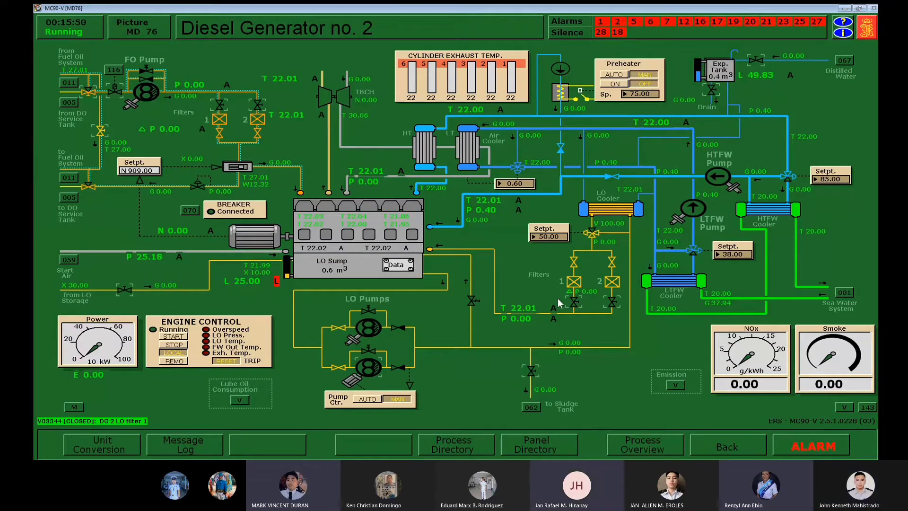
{"action": "left_click", "coordinate": [125, 292]}
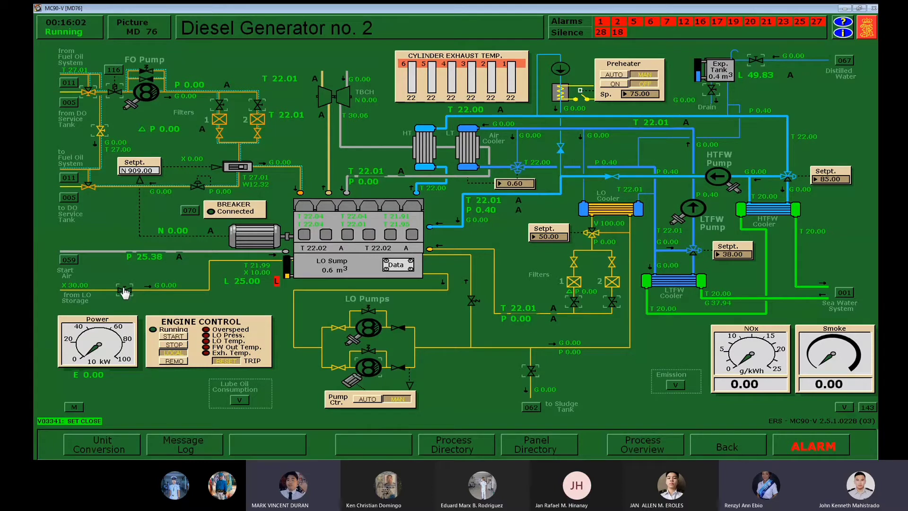
{"action": "left_click", "coordinate": [124, 290]}
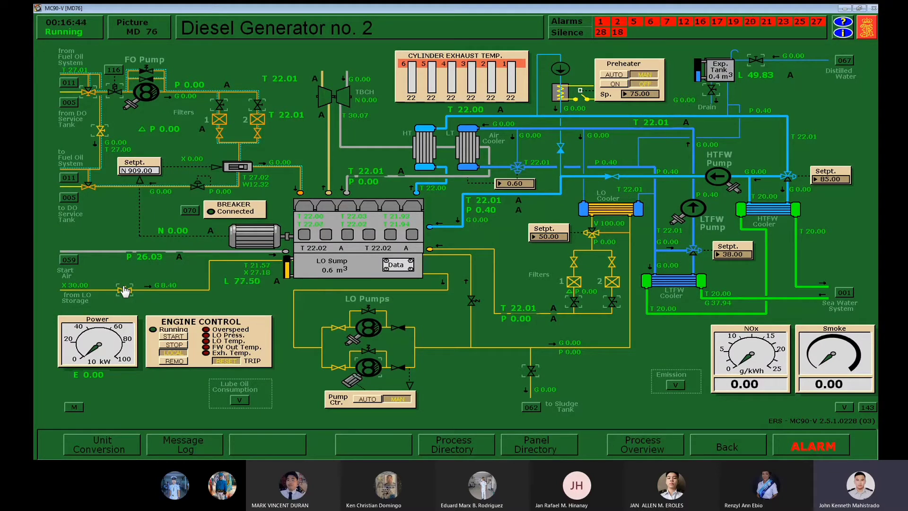
{"action": "left_click", "coordinate": [124, 290]}
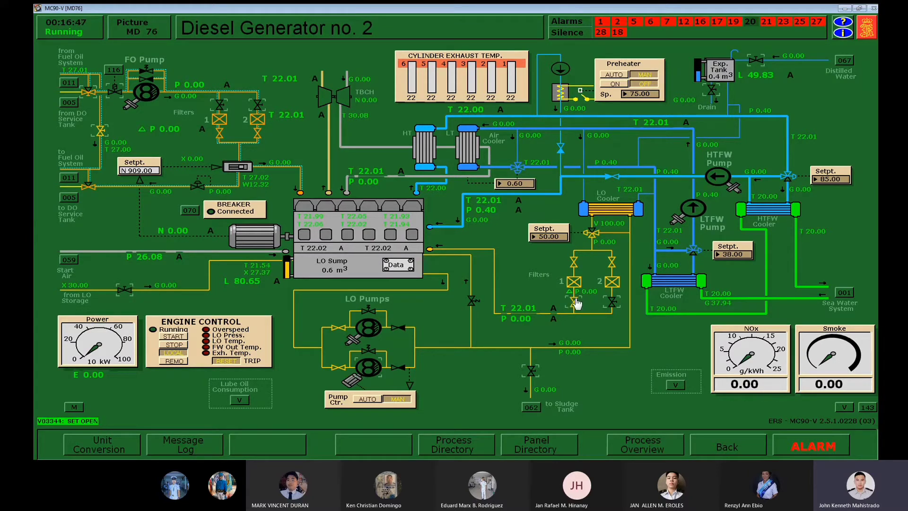
- On DG 2, open LO filter 1, start the LO priming pump and preheater, and open the FO filter 1 and FO shut-off valves
{"action": "left_click", "coordinate": [369, 368]}
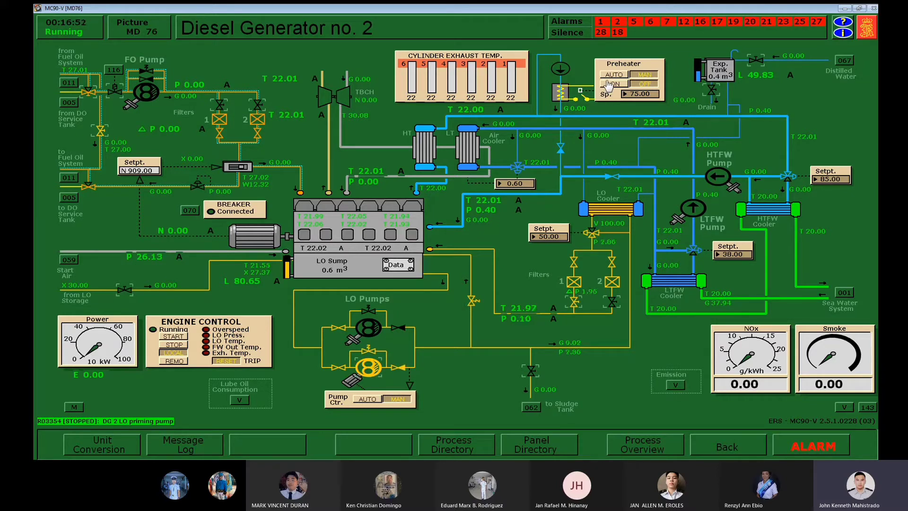
{"action": "left_click", "coordinate": [610, 83]}
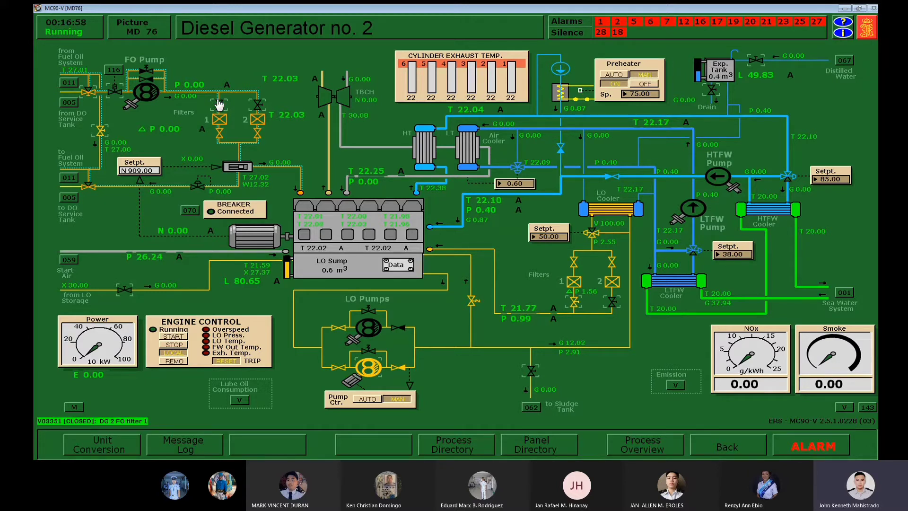
{"action": "left_click", "coordinate": [218, 103]}
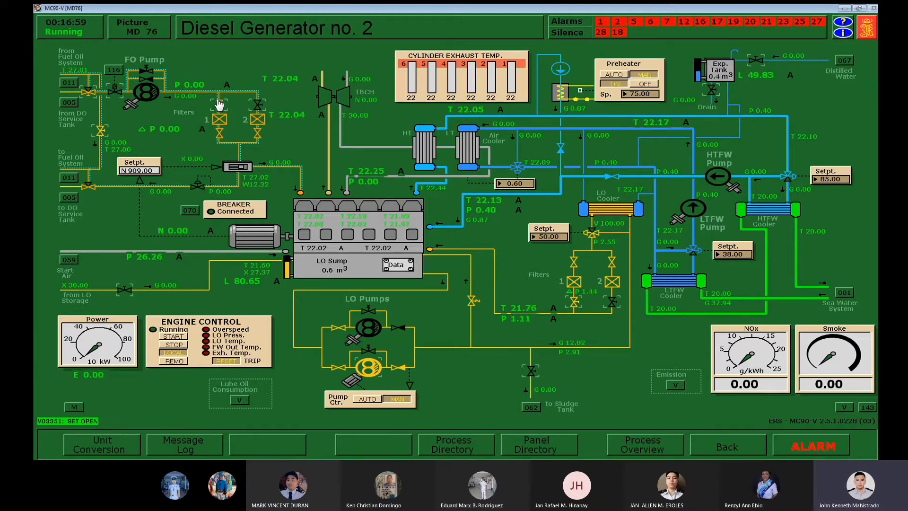
{"action": "left_click", "coordinate": [114, 91]}
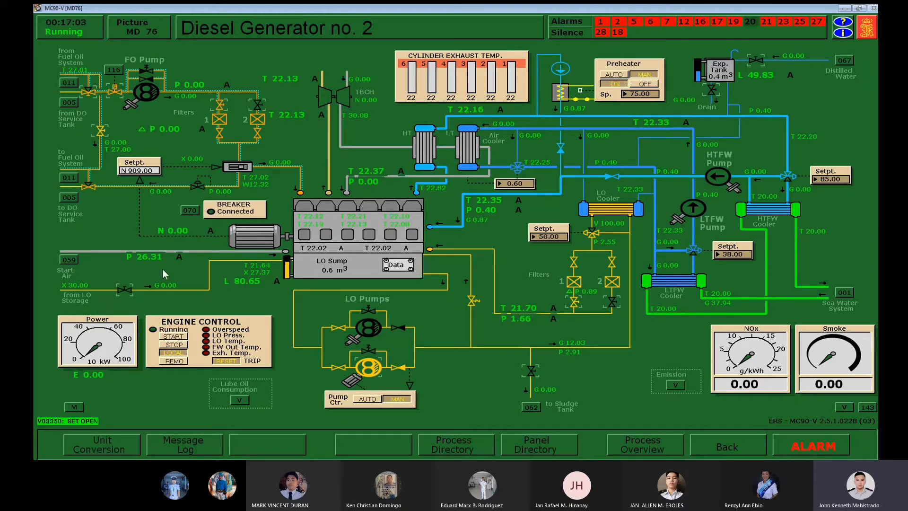
- Start DG 2 in LOCAL, and set its preheater and LO pump control to AUTO and its engine control to REMO
{"action": "left_click", "coordinate": [175, 335]}
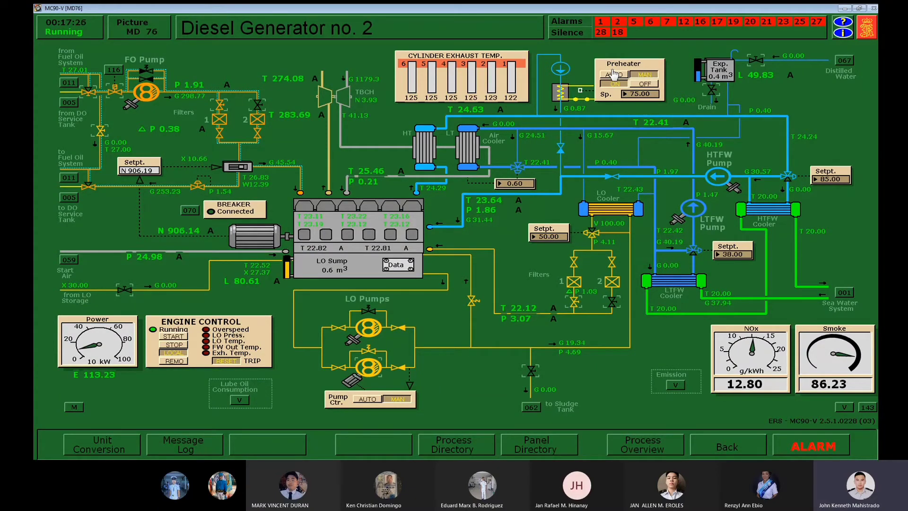
{"action": "left_click", "coordinate": [613, 74]}
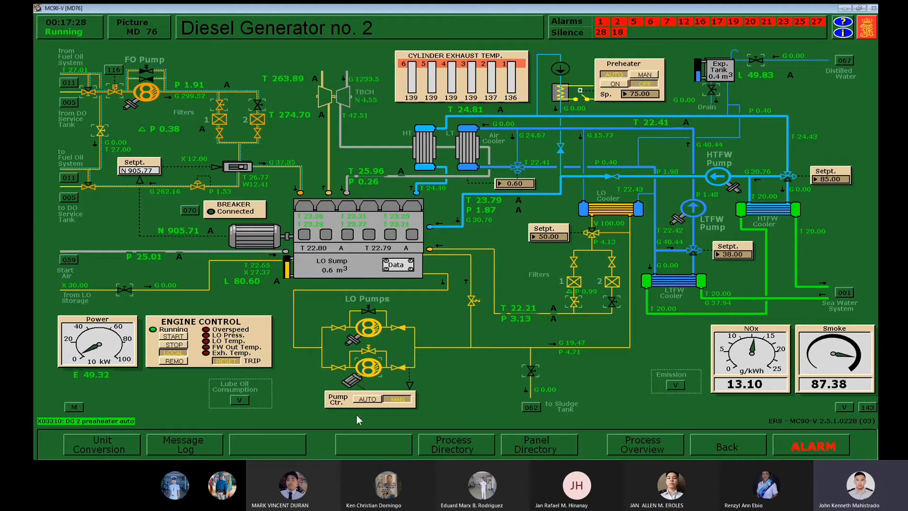
{"action": "left_click", "coordinate": [362, 399]}
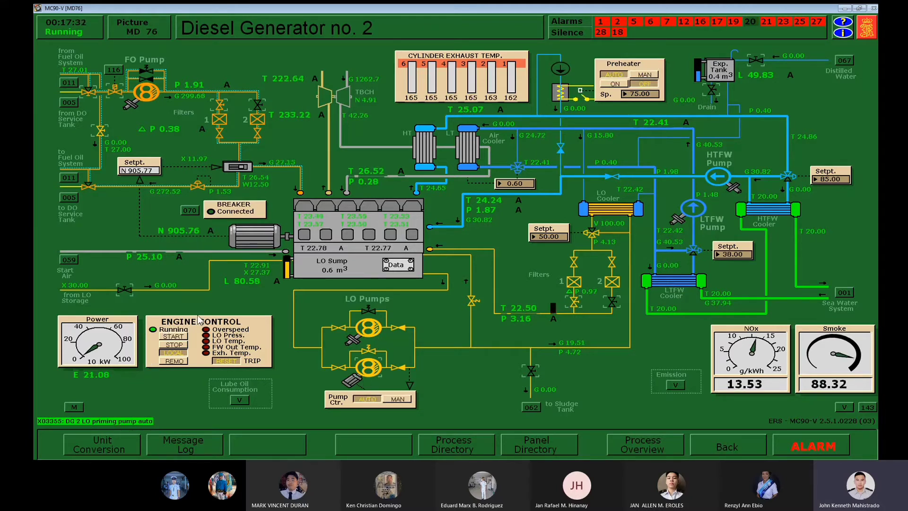
{"action": "left_click", "coordinate": [174, 361]}
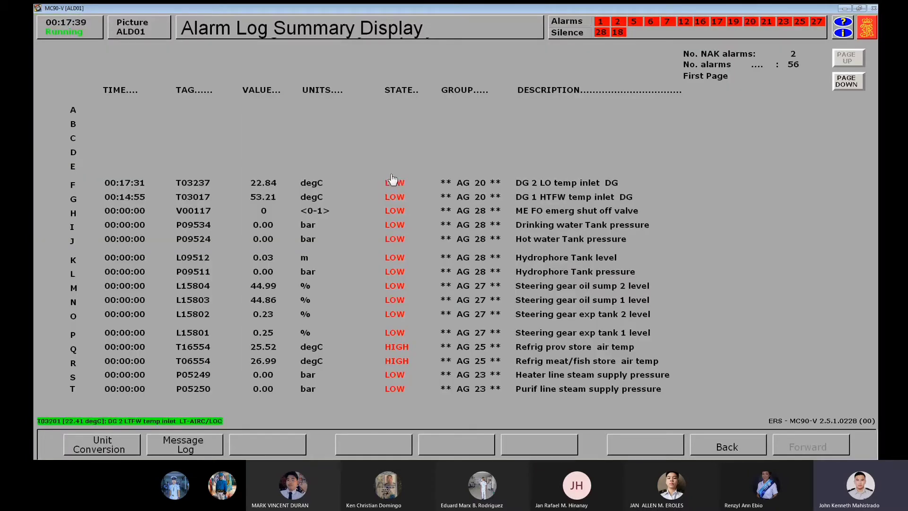
- Acknowledge the DG 2 LO temp inlet and DG 1 HTFW temp inlet alarms, and return to the Diesel Generator no. 2 picture
{"action": "left_click", "coordinate": [392, 196]}
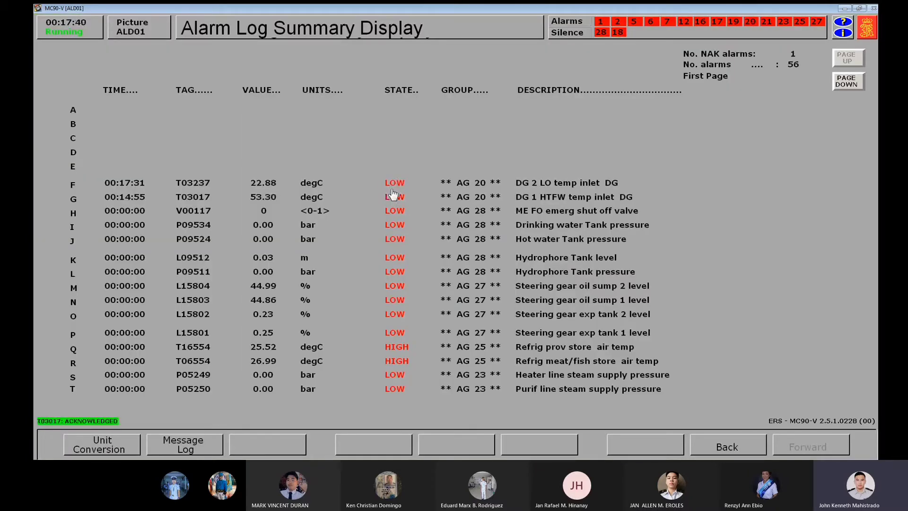
{"action": "left_click", "coordinate": [393, 196]}
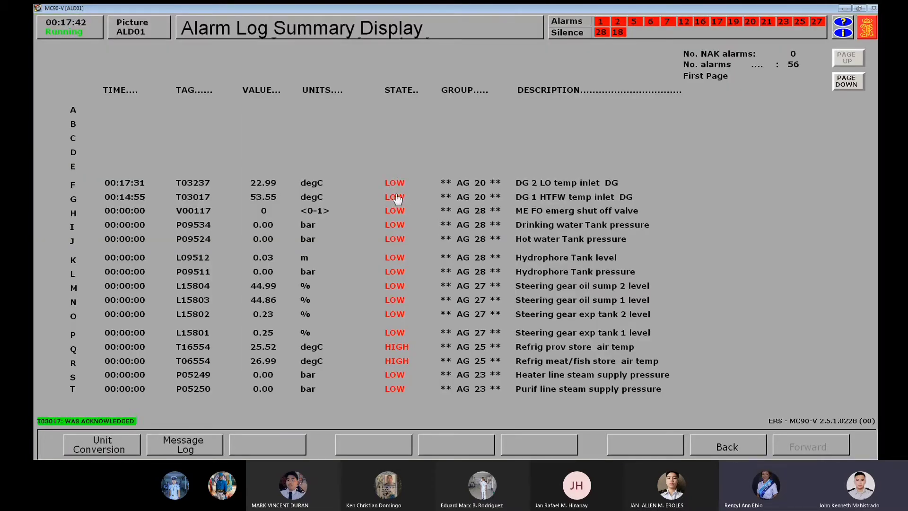
{"action": "left_click", "coordinate": [720, 447]}
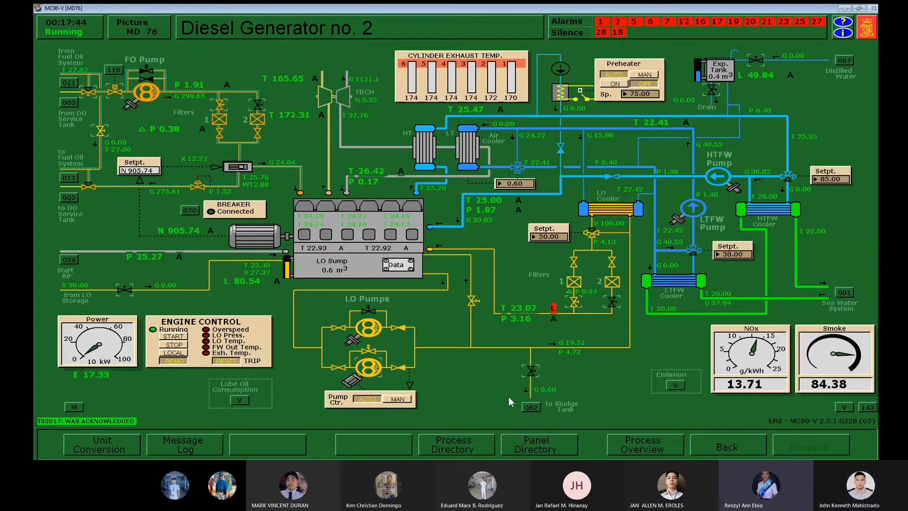
- Turn on the voltage control of DG 1 and DG 2 in the Electric Power Plant picture
{"action": "left_click", "coordinate": [468, 440]}
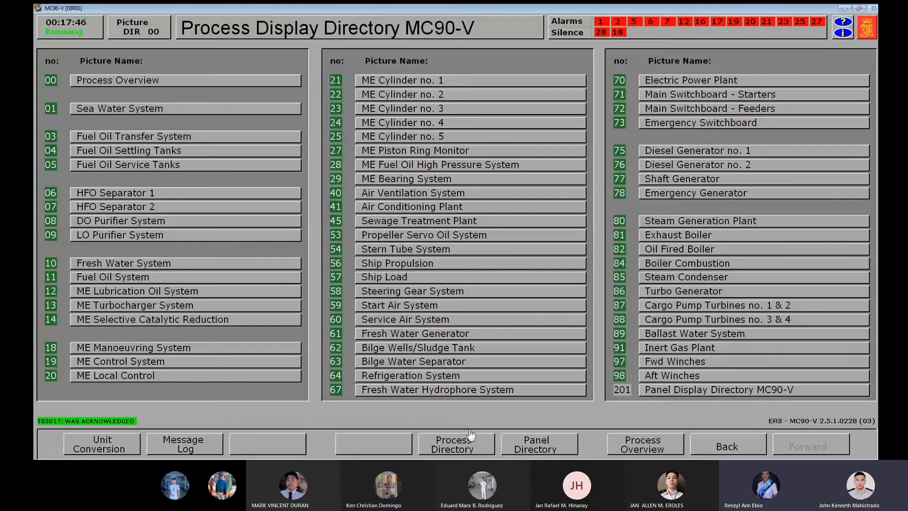
{"action": "left_click", "coordinate": [666, 81]}
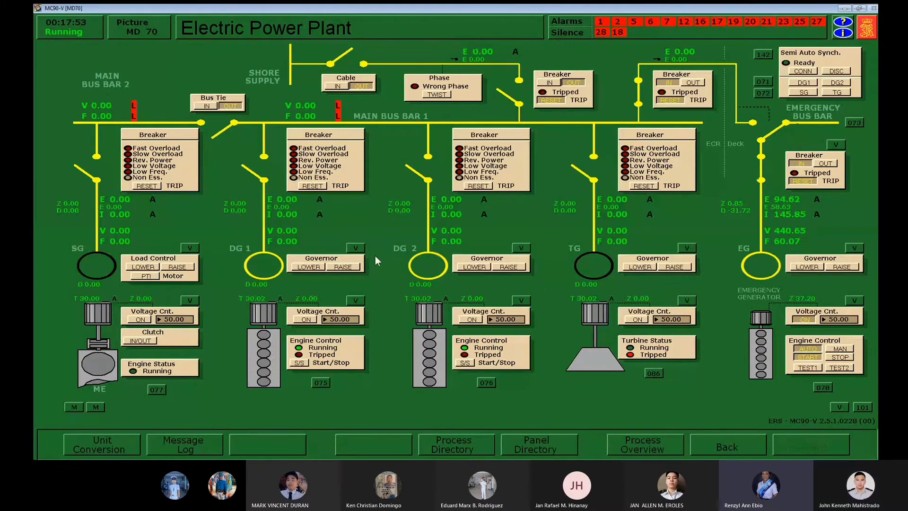
{"action": "left_click", "coordinate": [303, 320]}
{"action": "left_click", "coordinate": [463, 320]}
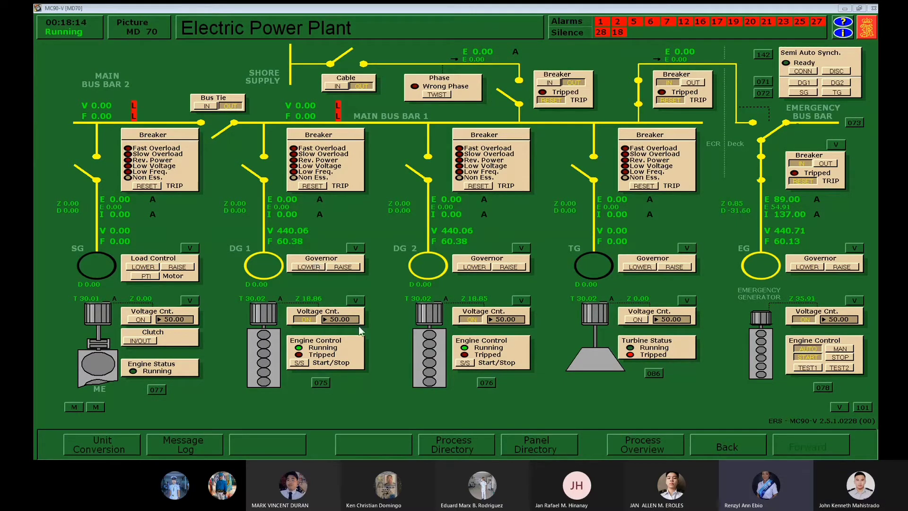
- On the Main Switchboard - Diesel Gen. 1 picture, select the S-T phase for the voltage meter and S for the current meter
{"action": "left_click", "coordinate": [522, 445]}
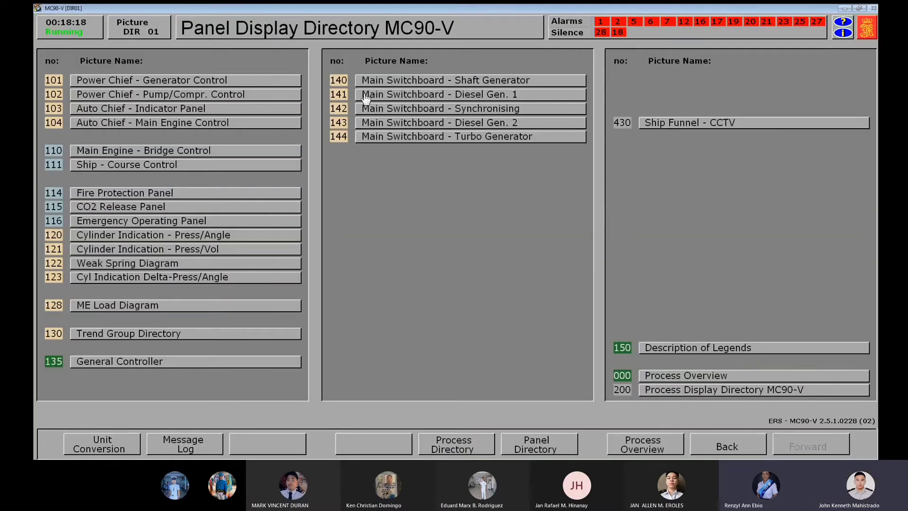
{"action": "left_click", "coordinate": [365, 97]}
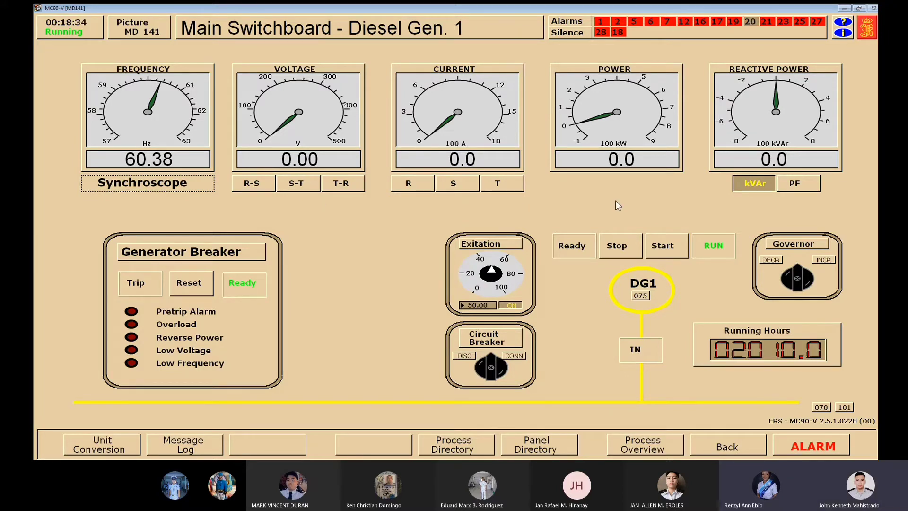
{"action": "left_click", "coordinate": [297, 183]}
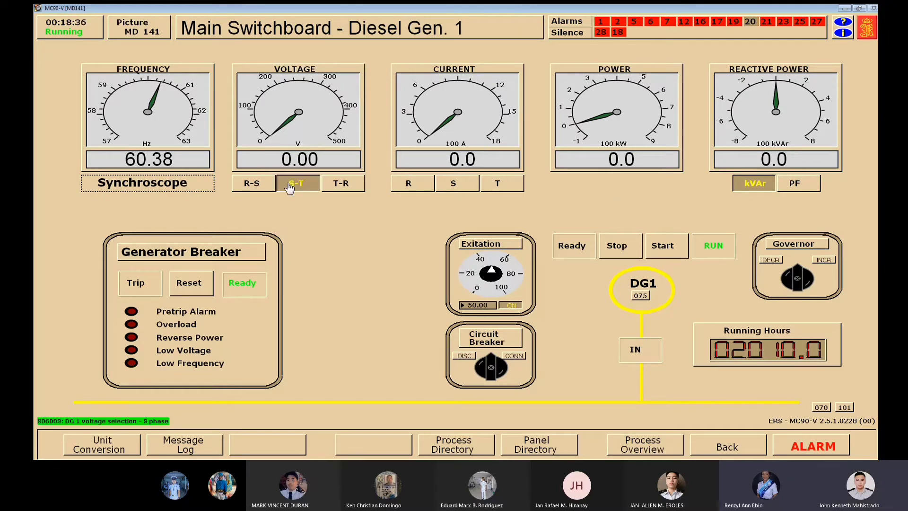
{"action": "left_click", "coordinate": [449, 185]}
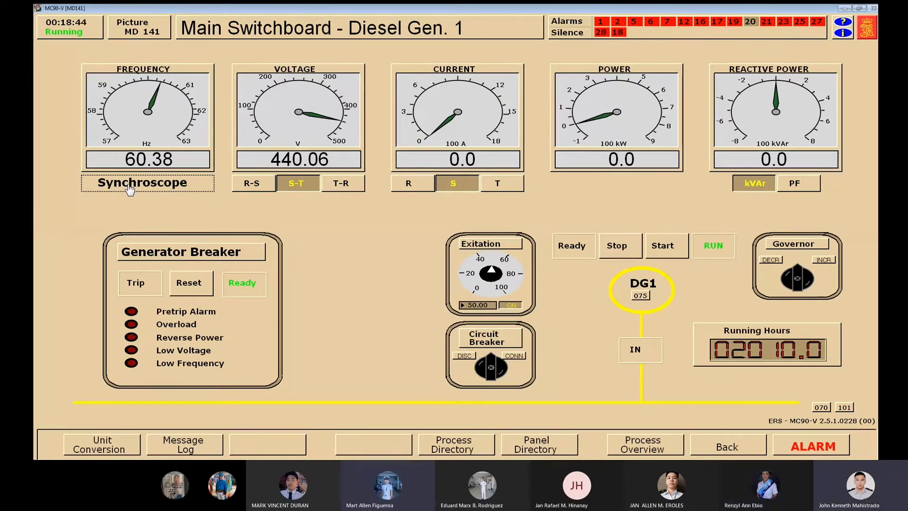
- Set the synchroscope to DG1, connect the DG1 circuit breaker to the bus, and exit manual synchronising
{"action": "left_click", "coordinate": [129, 189]}
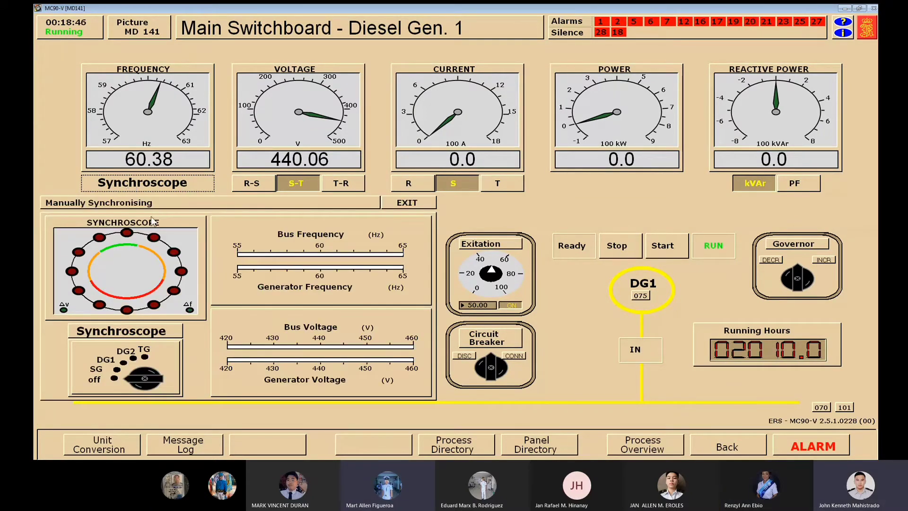
{"action": "left_click", "coordinate": [120, 363]}
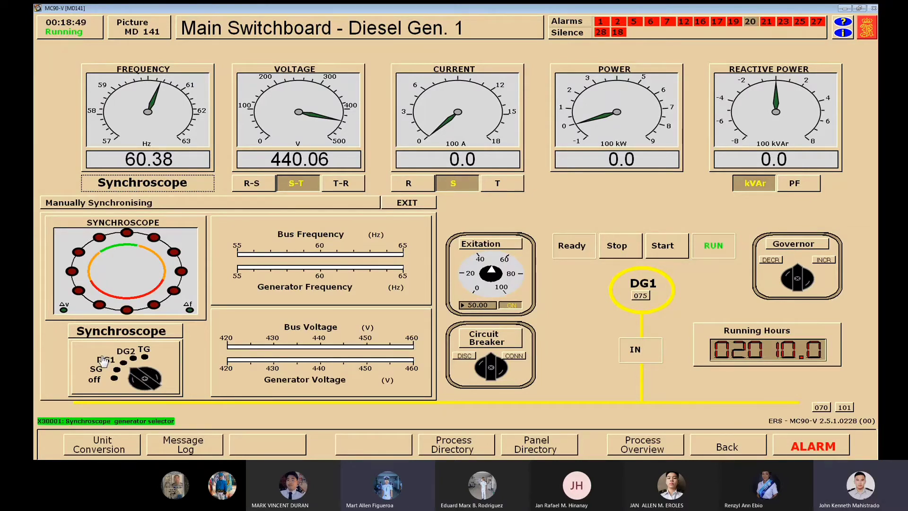
{"action": "left_click", "coordinate": [514, 355]}
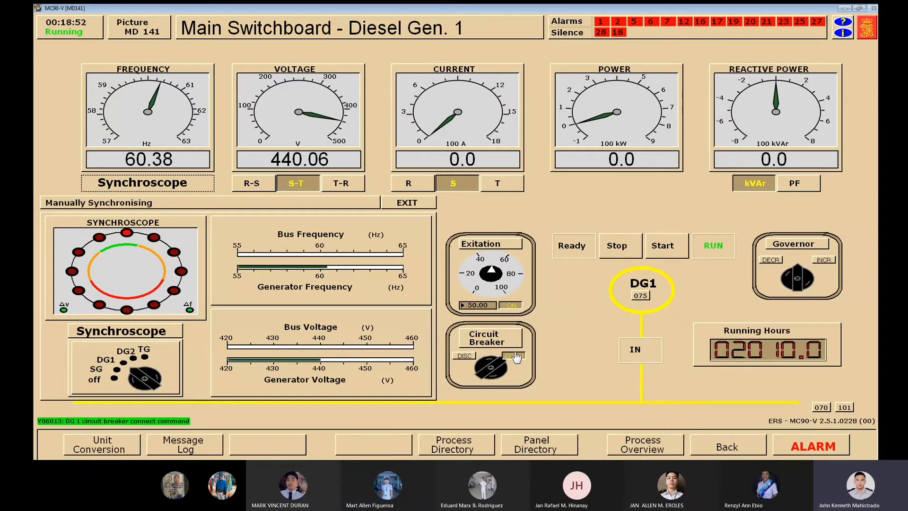
{"action": "left_click", "coordinate": [407, 204]}
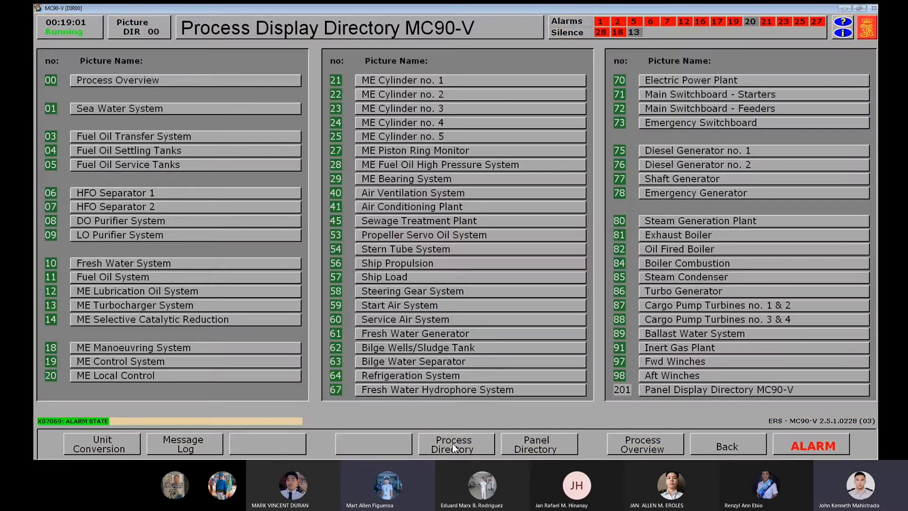
- Open the Sea Water System picture, acknowledge the Main SW line supply pressure and DG 2 HTFW temp inlet alarms, and return to the picture
{"action": "left_click", "coordinate": [453, 444]}
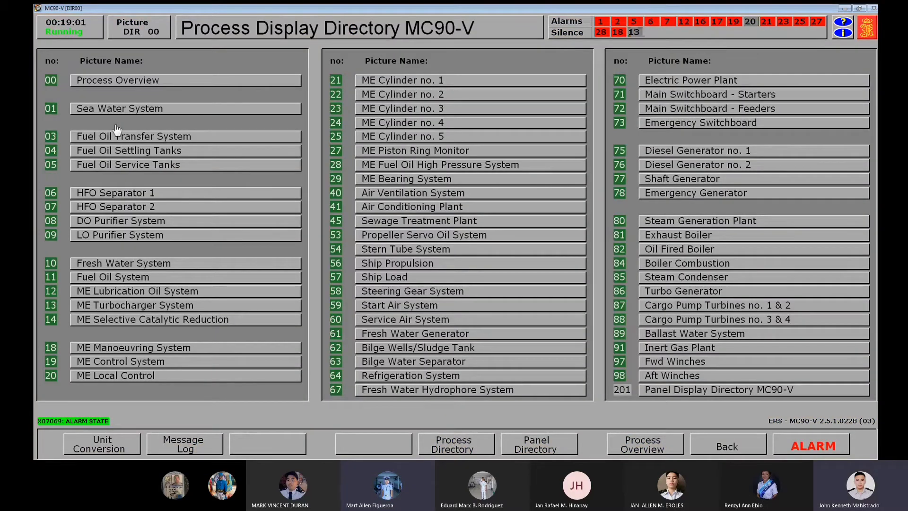
{"action": "left_click", "coordinate": [121, 108]}
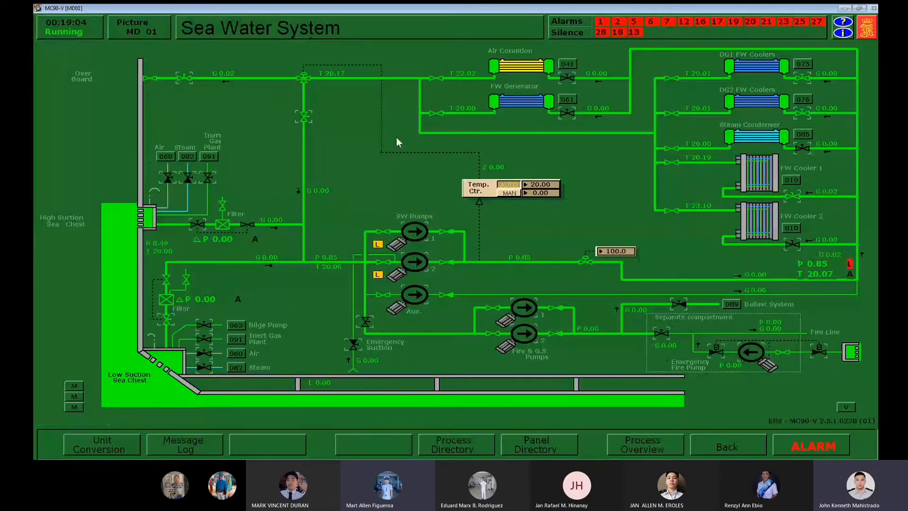
{"action": "key", "text": "F9"}
{"action": "left_click", "coordinate": [388, 186]}
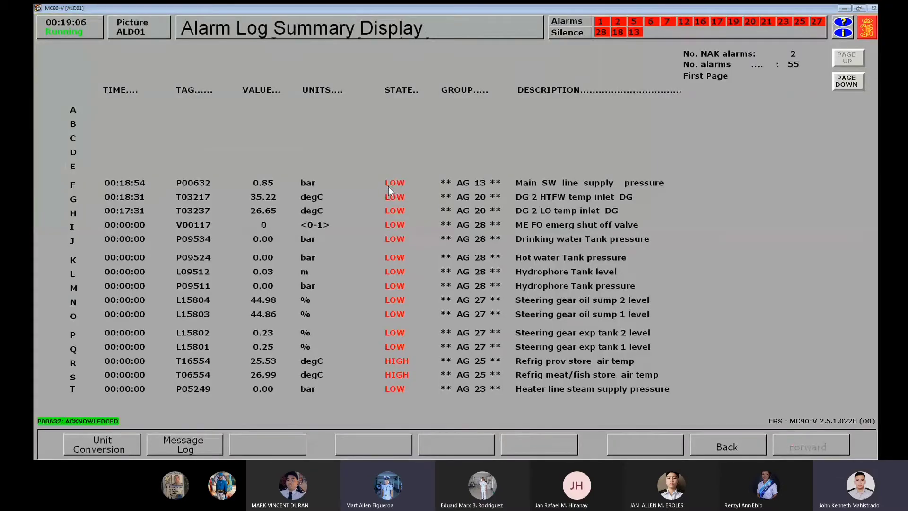
{"action": "left_click", "coordinate": [391, 197]}
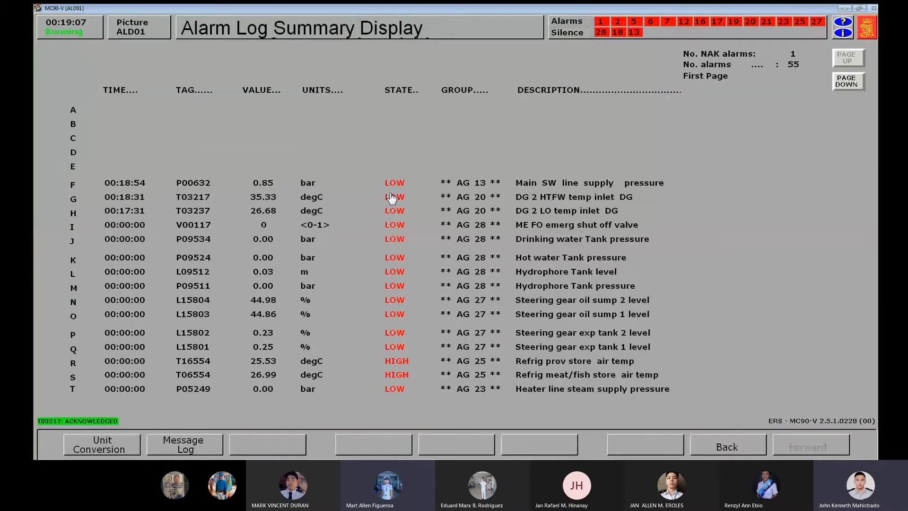
{"action": "left_click", "coordinate": [711, 450]}
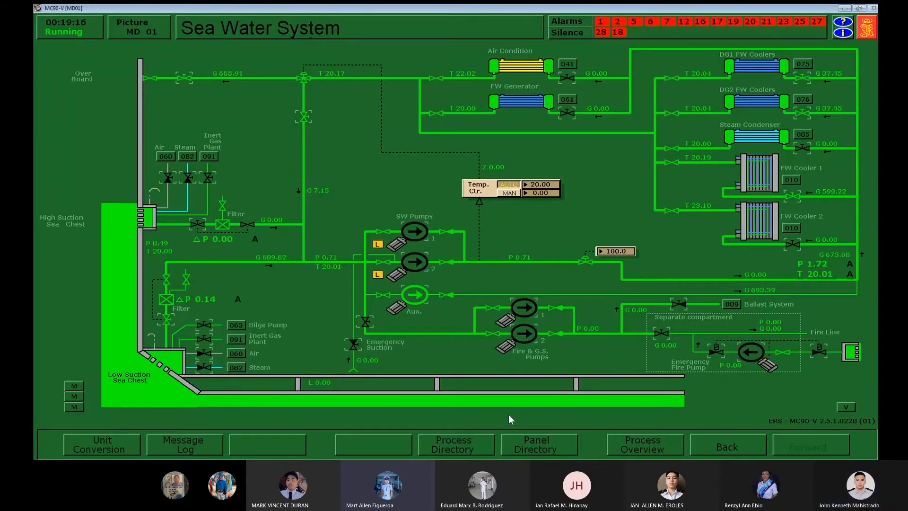
- Switch in the Main Transformer inlet breaker in the Main Switchboard - Feeders picture
{"action": "left_click", "coordinate": [464, 445]}
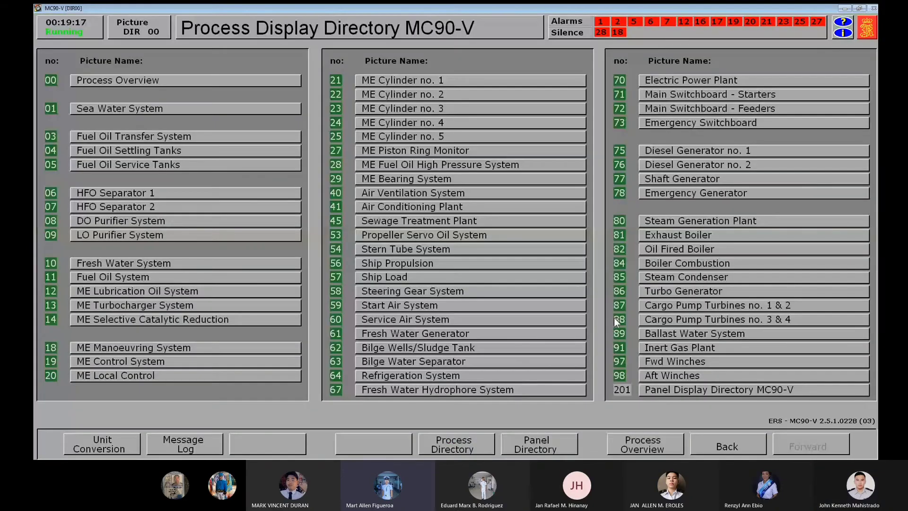
{"action": "left_click", "coordinate": [661, 109]}
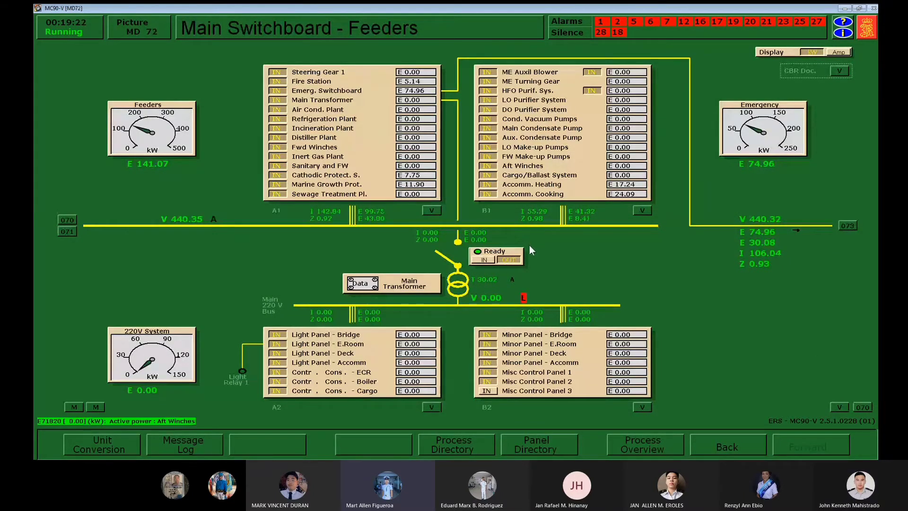
{"action": "left_click", "coordinate": [482, 260]}
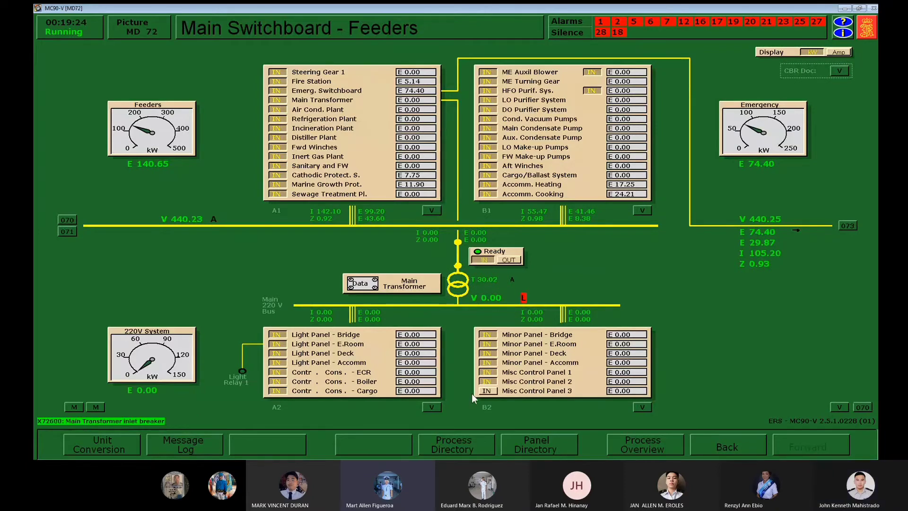
- Start SW pump 1 in the Sea Water System picture and toggle its local control (L) tag
{"action": "left_click", "coordinate": [466, 437]}
{"action": "left_click", "coordinate": [107, 106]}
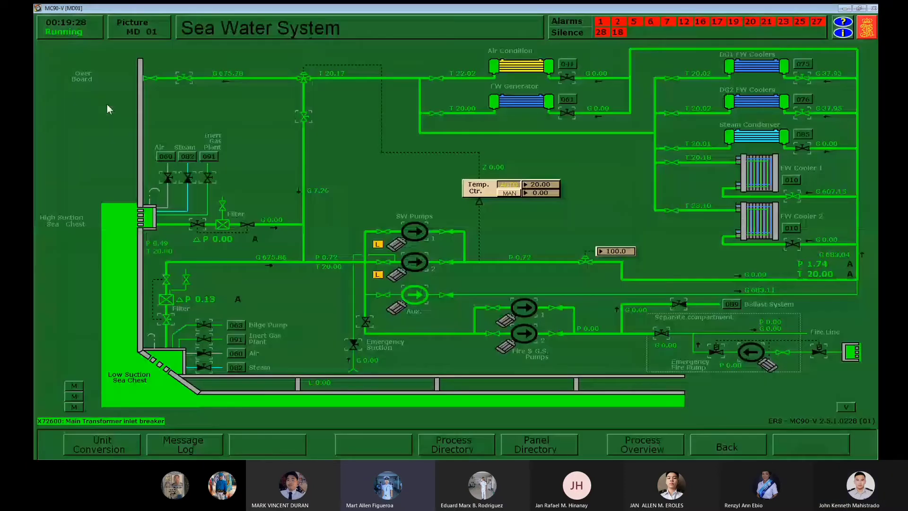
{"action": "left_click", "coordinate": [406, 231]}
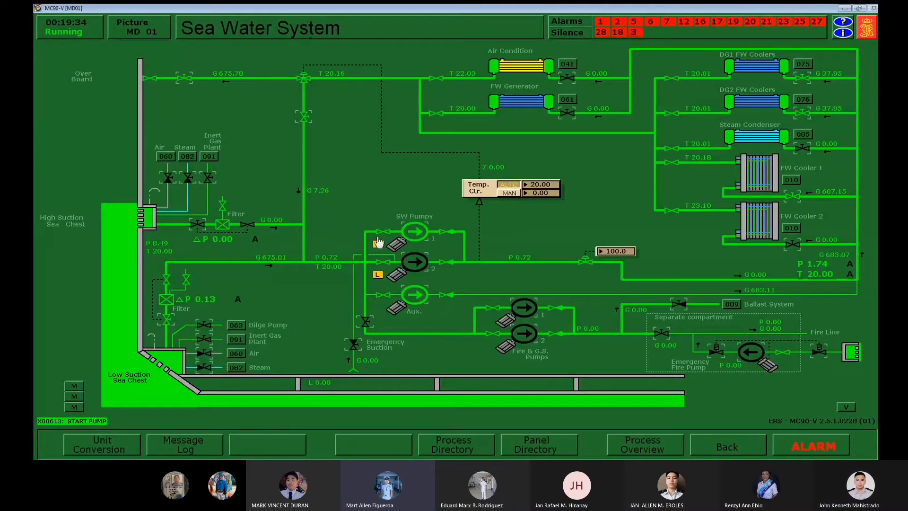
{"action": "left_click", "coordinate": [377, 243]}
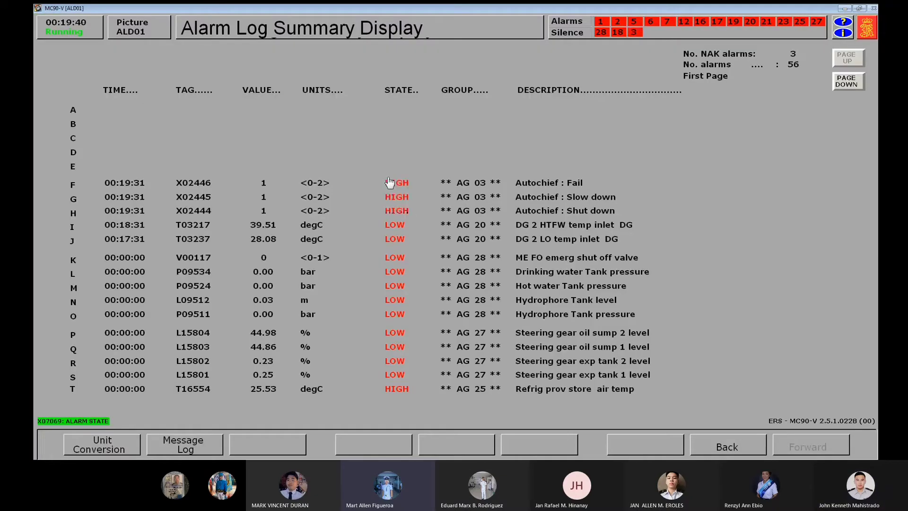
- Acknowledge the Autochief Fail, Slow down and Shut down alarms and leave the alarm log
{"action": "left_click", "coordinate": [390, 184]}
{"action": "left_click", "coordinate": [390, 198]}
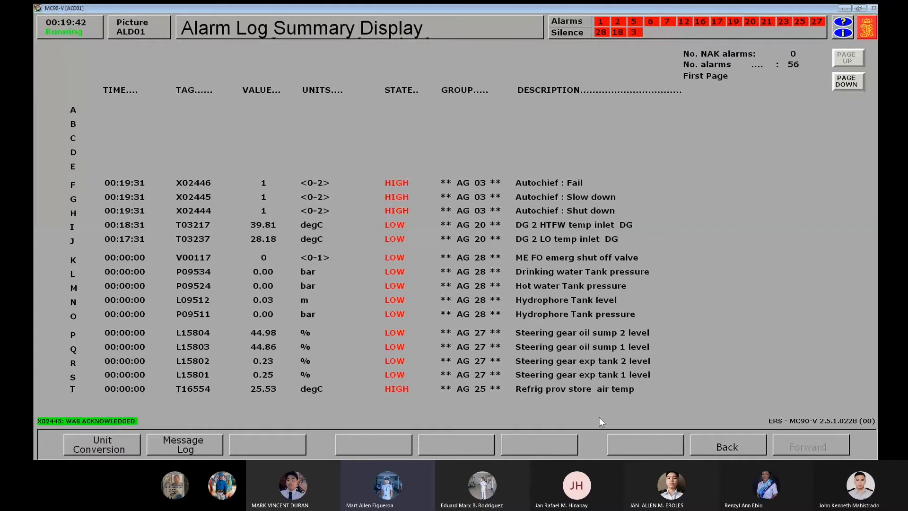
{"action": "left_click", "coordinate": [707, 444]}
- On the Main Switchboard - Diesel Gen. 2 picture, select the S-T phase for the voltage meter and S for the current meter
{"action": "left_click", "coordinate": [550, 444]}
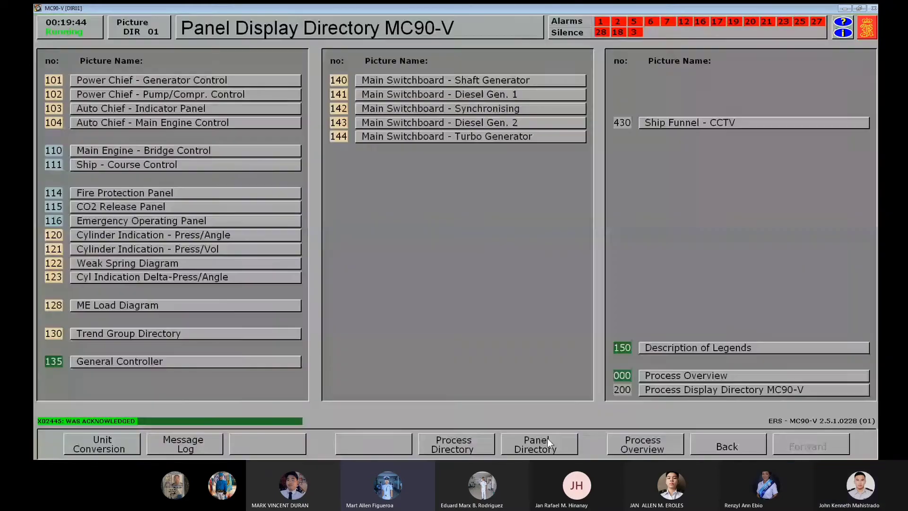
{"action": "left_click", "coordinate": [381, 121]}
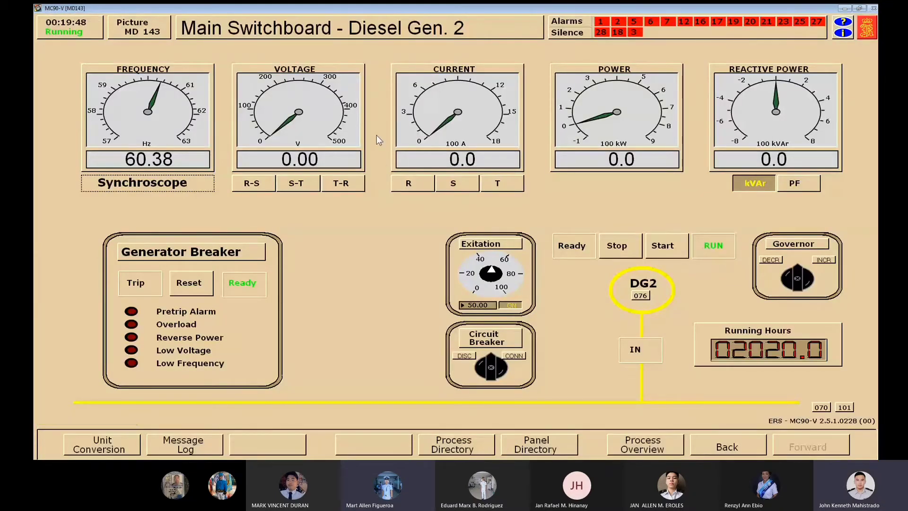
{"action": "left_click", "coordinate": [290, 188]}
{"action": "left_click", "coordinate": [440, 184]}
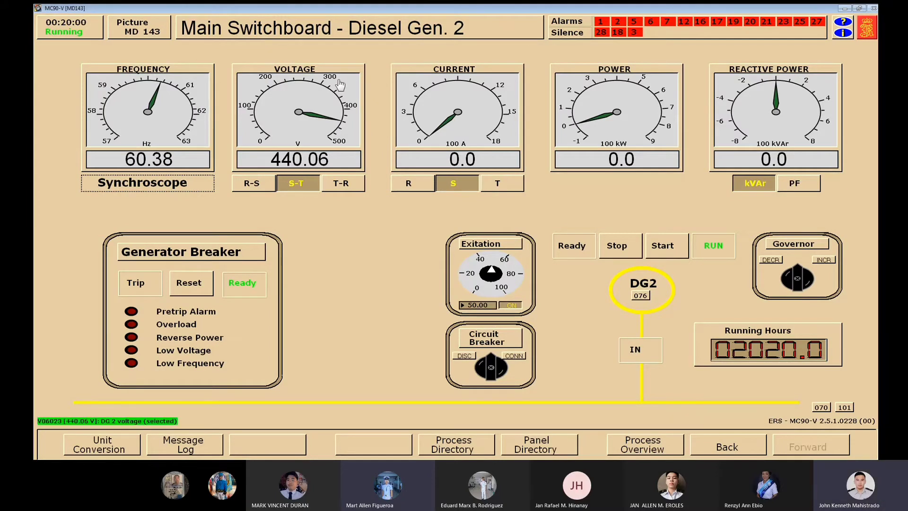
- Set the synchroscope to DG2, connect the DG2 circuit breaker when the indicator is at the 12 o'clock position, and exit manual synchronising
{"action": "left_click", "coordinate": [157, 184]}
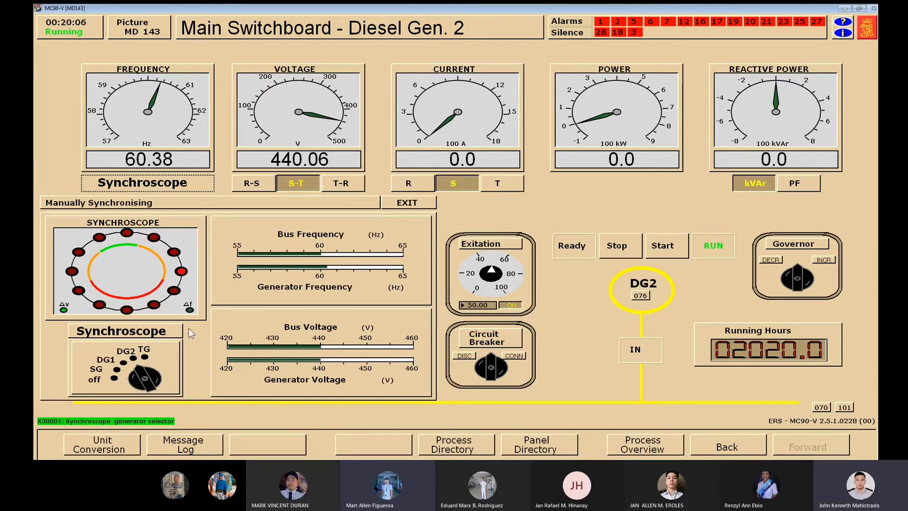
{"action": "left_click", "coordinate": [516, 357]}
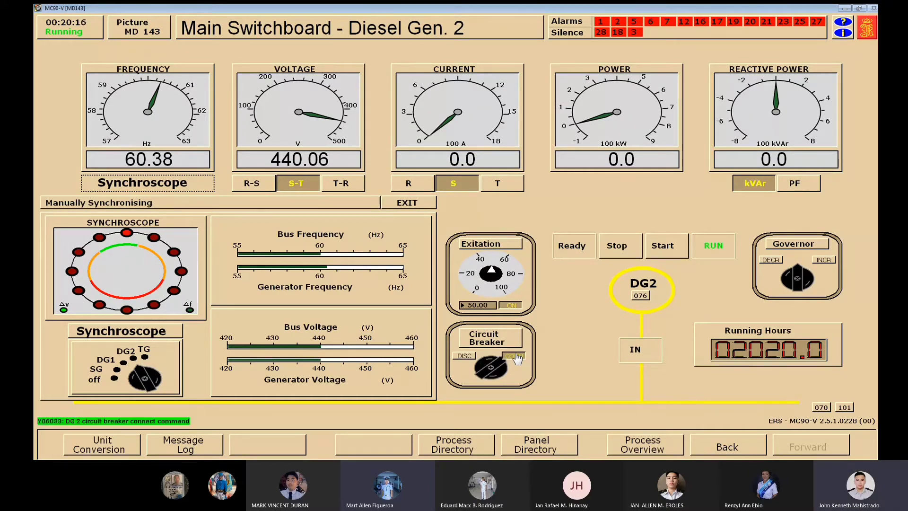
{"action": "left_click", "coordinate": [409, 203]}
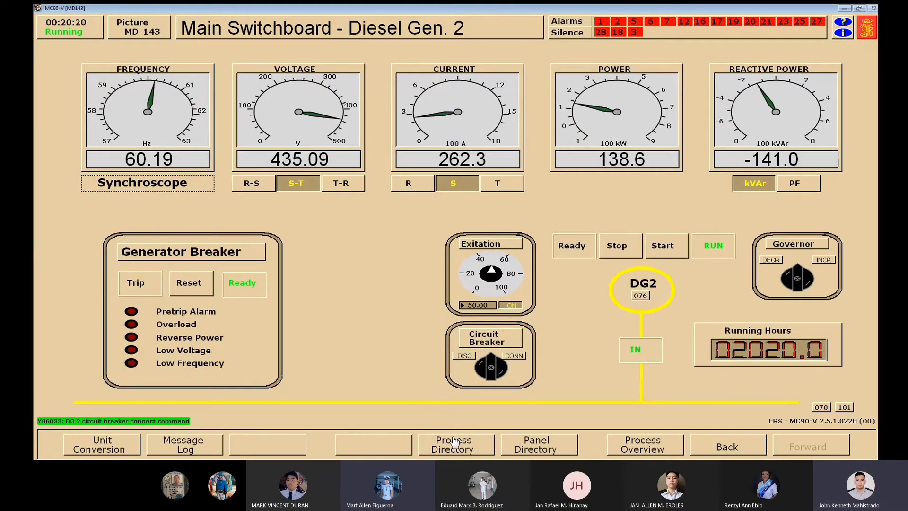
- In Power Chief - Generator Control, set Diesel Generator 1 to AUTO with priority 1 and Diesel Generator 2 to AUTO with priority 2
{"action": "left_click", "coordinate": [518, 442]}
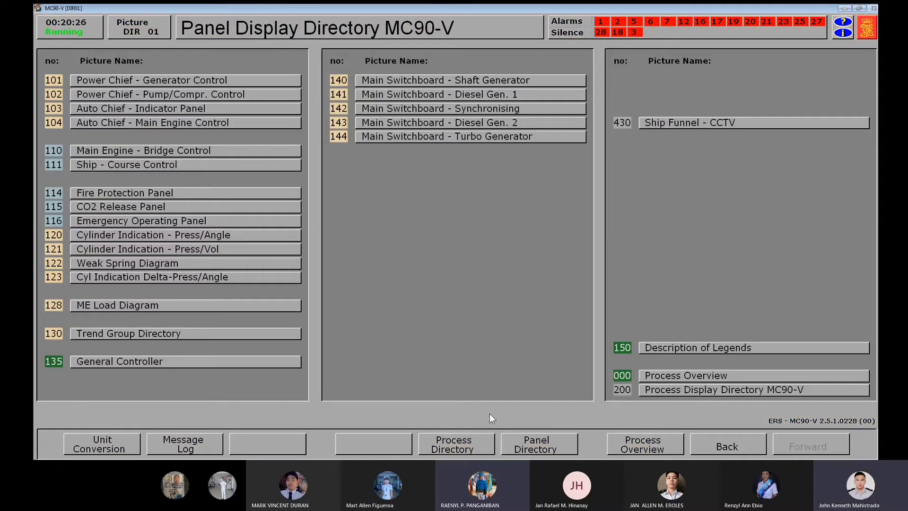
{"action": "left_click", "coordinate": [103, 81]}
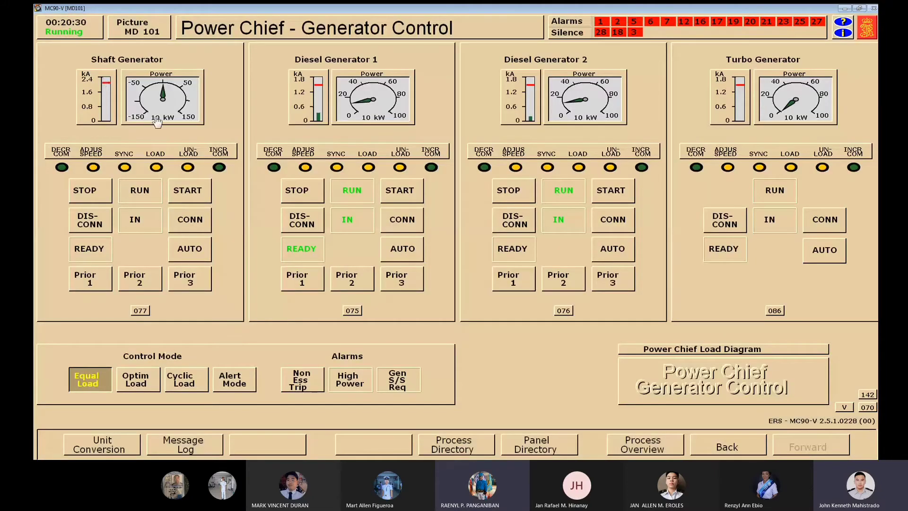
{"action": "left_click", "coordinate": [402, 251]}
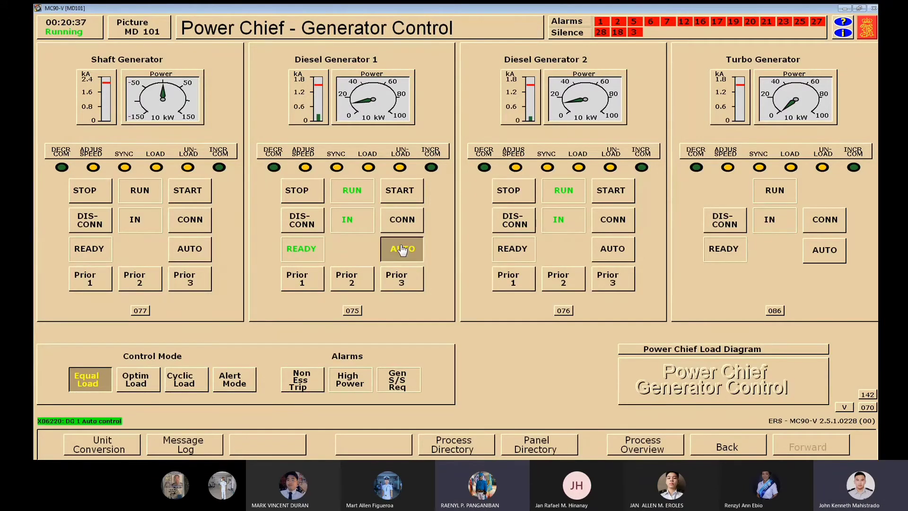
{"action": "left_click", "coordinate": [305, 281]}
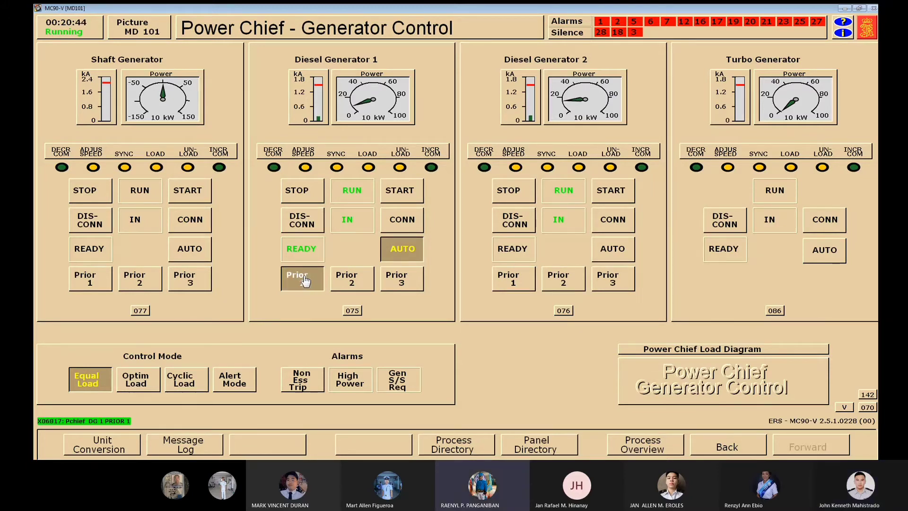
{"action": "left_click", "coordinate": [611, 253]}
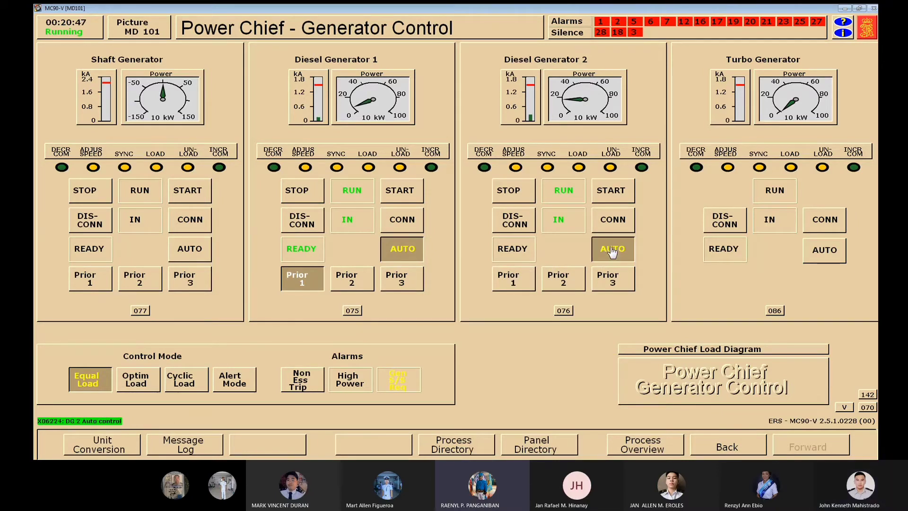
{"action": "left_click", "coordinate": [565, 281]}
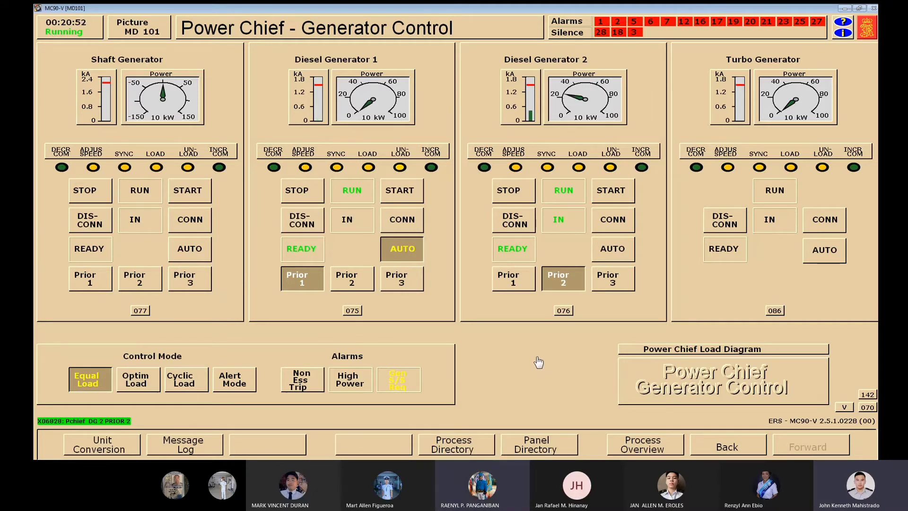
- Enable automatic control for Diesel Generator 2
{"action": "left_click", "coordinate": [609, 249]}
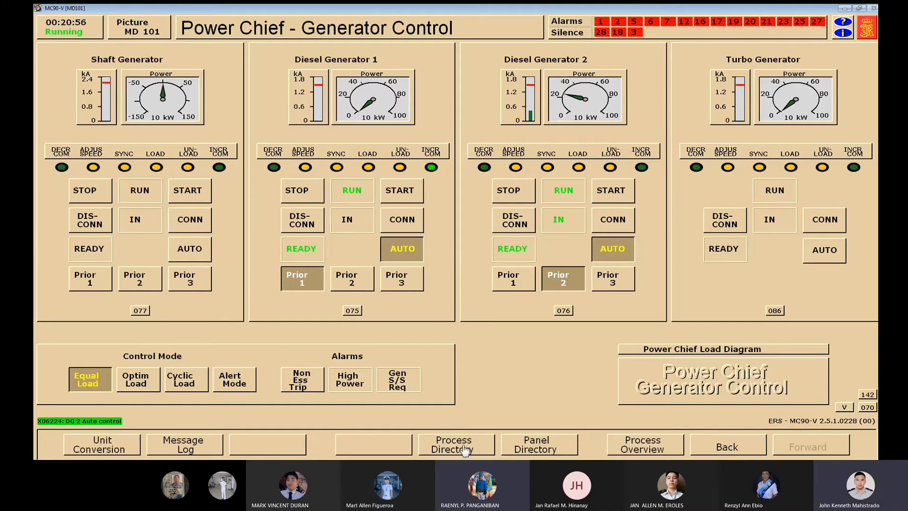
- In the Air Ventilation System picture, start engine room supply fans 1 to 4 and engine room exhaust fans 1 to 4
{"action": "left_click", "coordinate": [464, 449]}
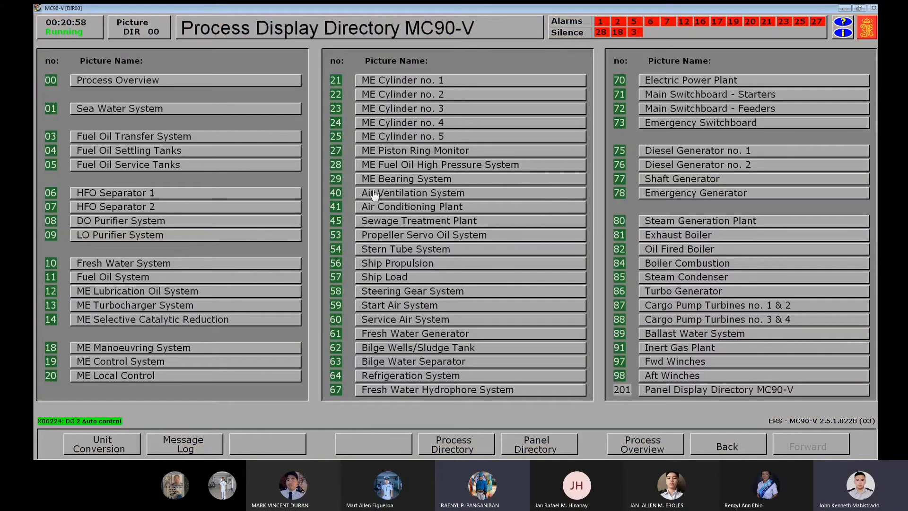
{"action": "left_click", "coordinate": [374, 196]}
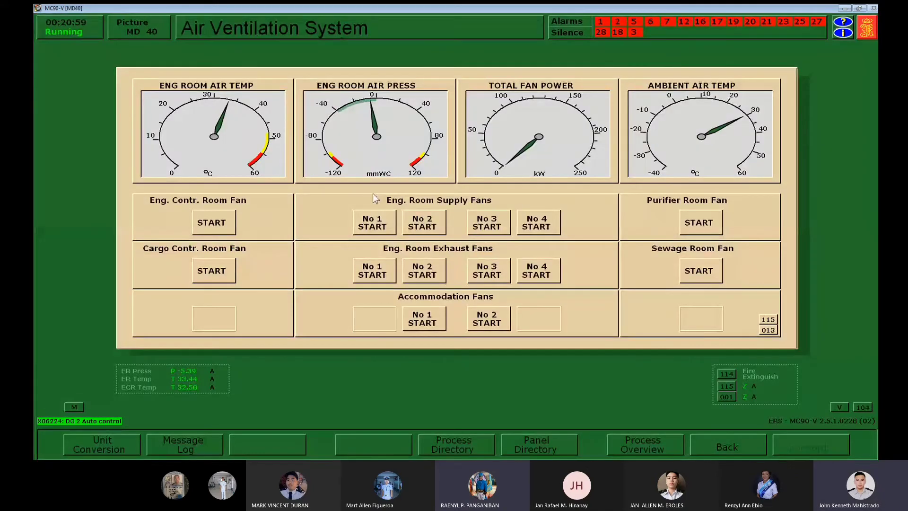
{"action": "left_click", "coordinate": [384, 226]}
{"action": "left_click", "coordinate": [422, 223]}
{"action": "left_click", "coordinate": [486, 223]}
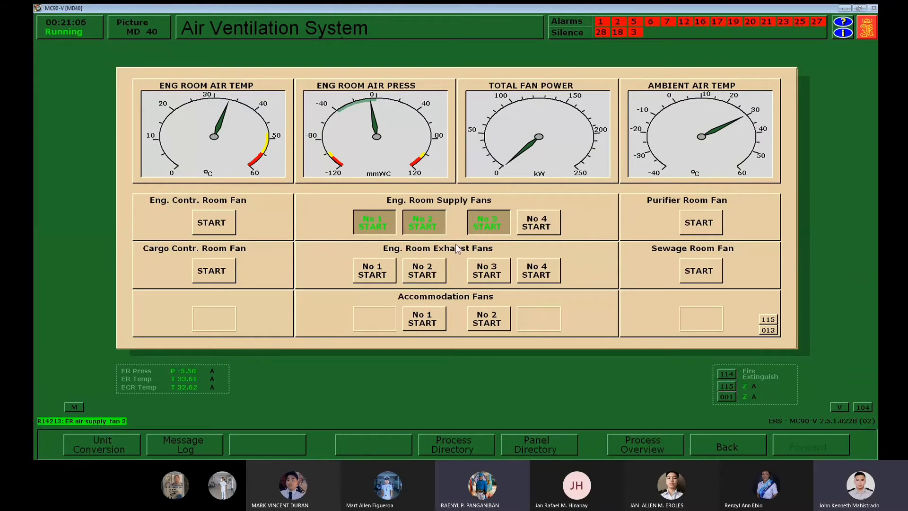
{"action": "left_click", "coordinate": [368, 272]}
{"action": "left_click", "coordinate": [421, 269]}
{"action": "left_click", "coordinate": [486, 270]}
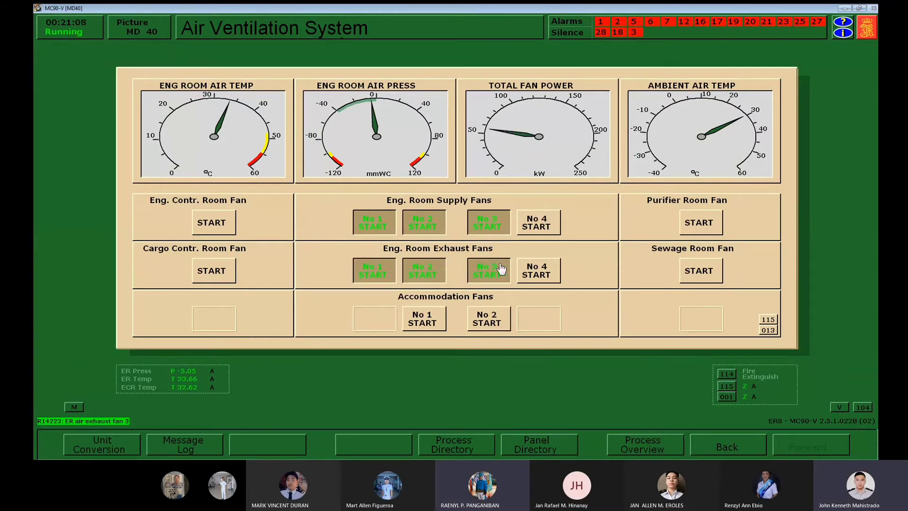
{"action": "left_click", "coordinate": [528, 218]}
{"action": "left_click", "coordinate": [524, 275]}
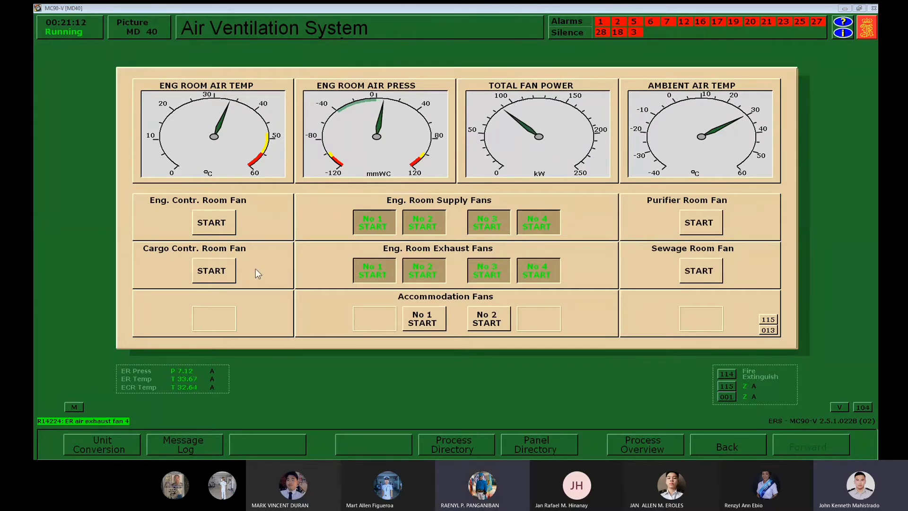
- In the Fresh Water System picture, open the outlet valve of FW cooler 1 and the LTFW cooler bypass valve
{"action": "left_click", "coordinate": [462, 443]}
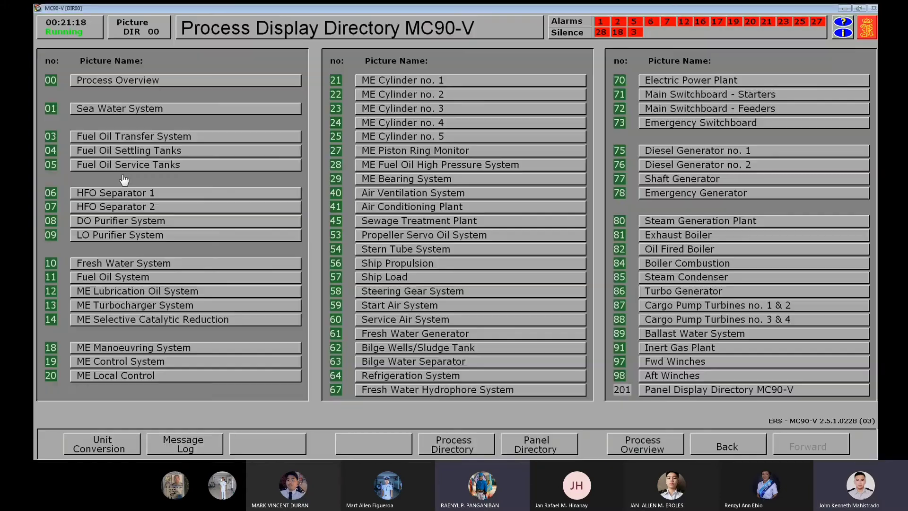
{"action": "left_click", "coordinate": [94, 263]}
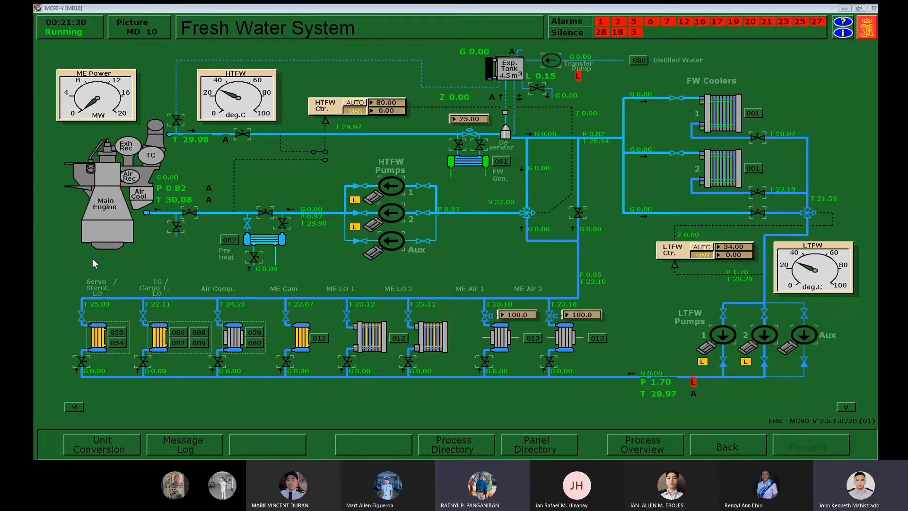
{"action": "left_click", "coordinate": [753, 138]}
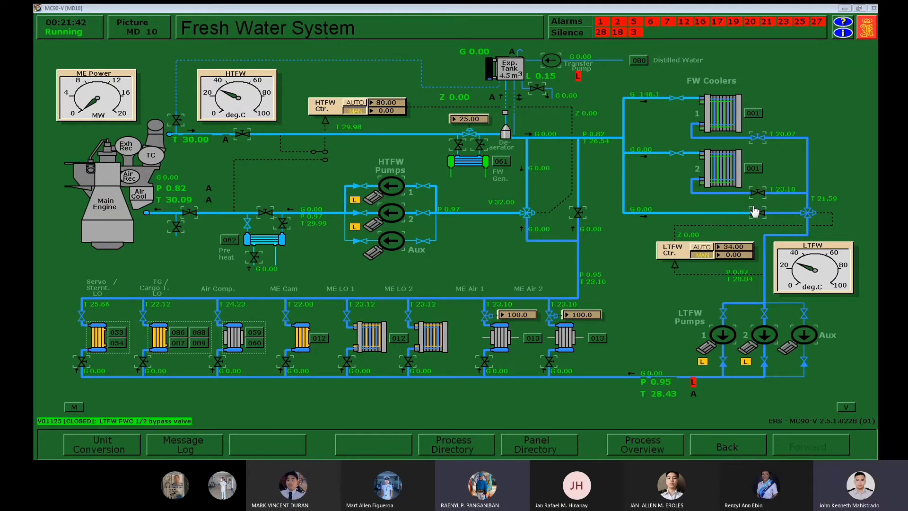
{"action": "left_click", "coordinate": [757, 213]}
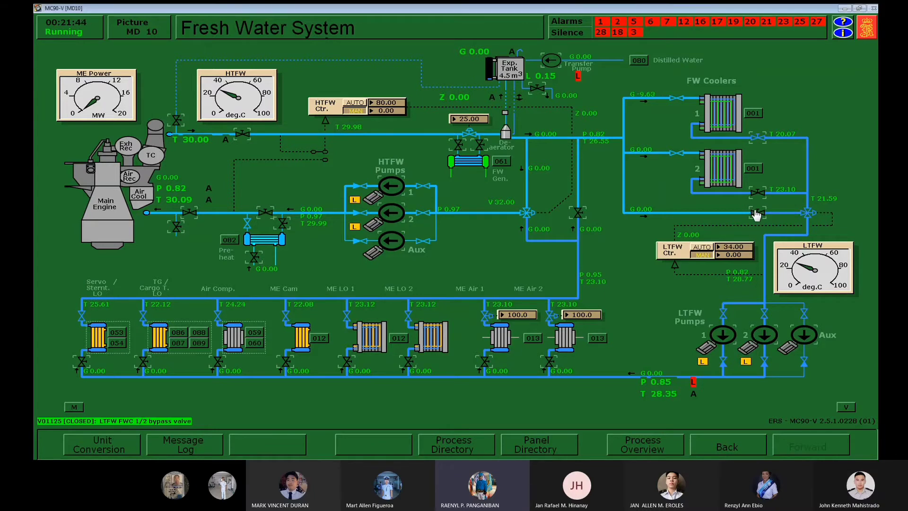
- Start main LTFW pump 1 in remote control and open the fresh water valve for the air compressor coolers
{"action": "left_click", "coordinate": [721, 336]}
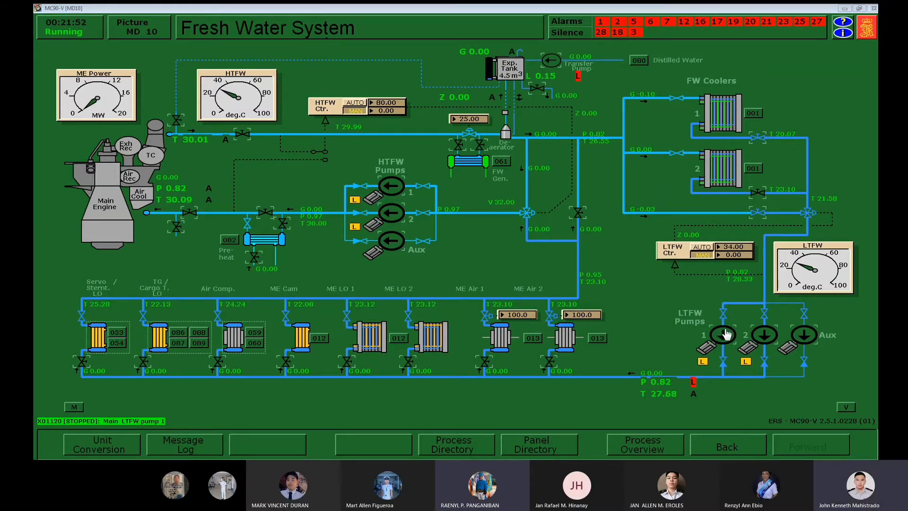
{"action": "left_click", "coordinate": [723, 334]}
{"action": "left_click", "coordinate": [703, 361]}
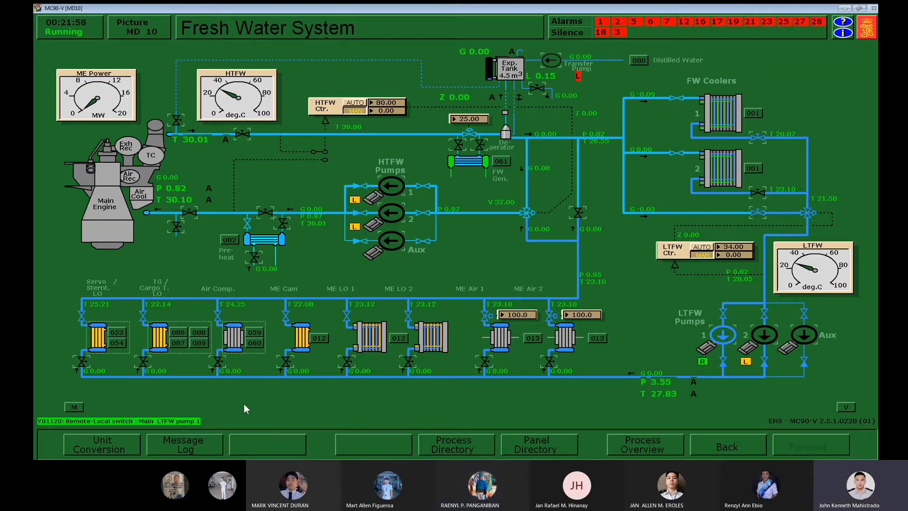
{"action": "left_click", "coordinate": [217, 363]}
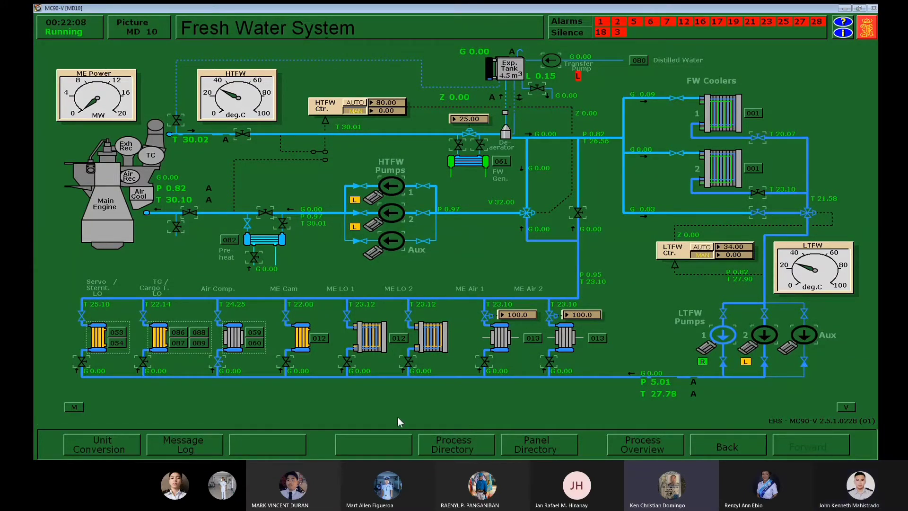
- In the Start Air System picture, open the inlet valve of start air receiver 1
{"action": "left_click", "coordinate": [446, 442]}
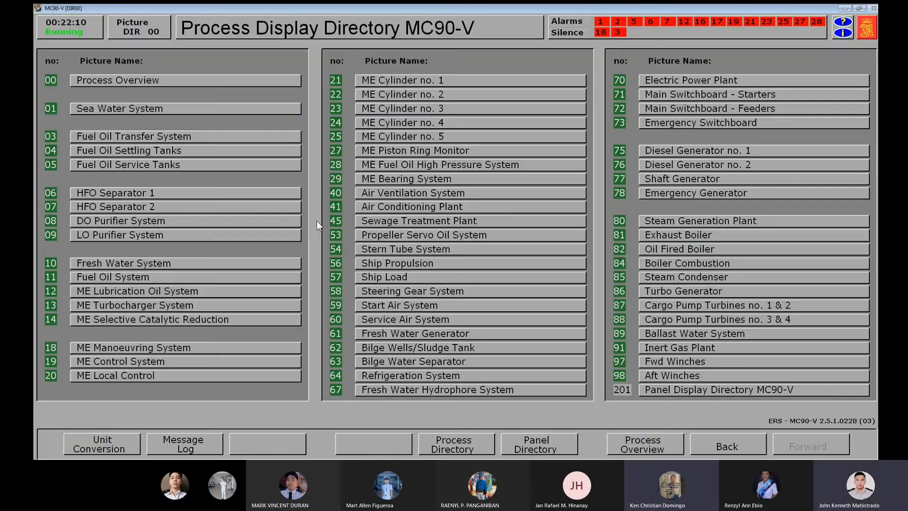
{"action": "left_click", "coordinate": [373, 303]}
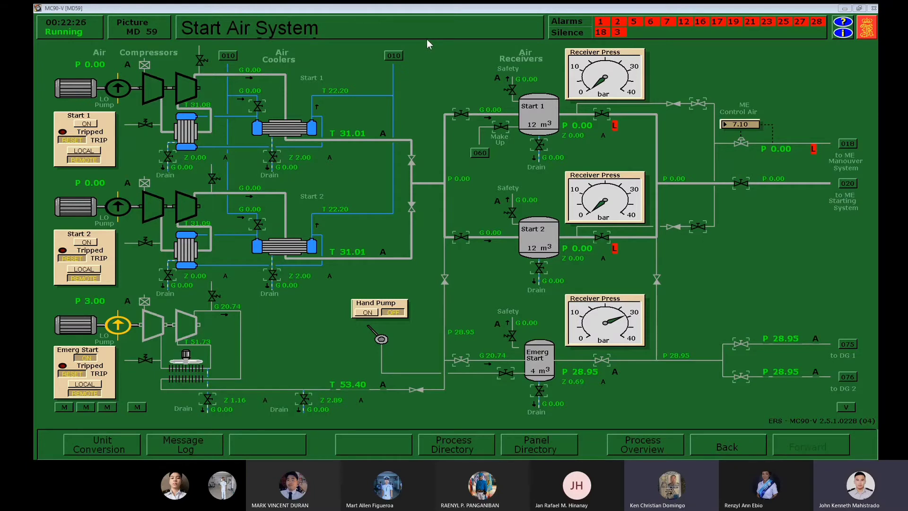
{"action": "left_click", "coordinate": [459, 114]}
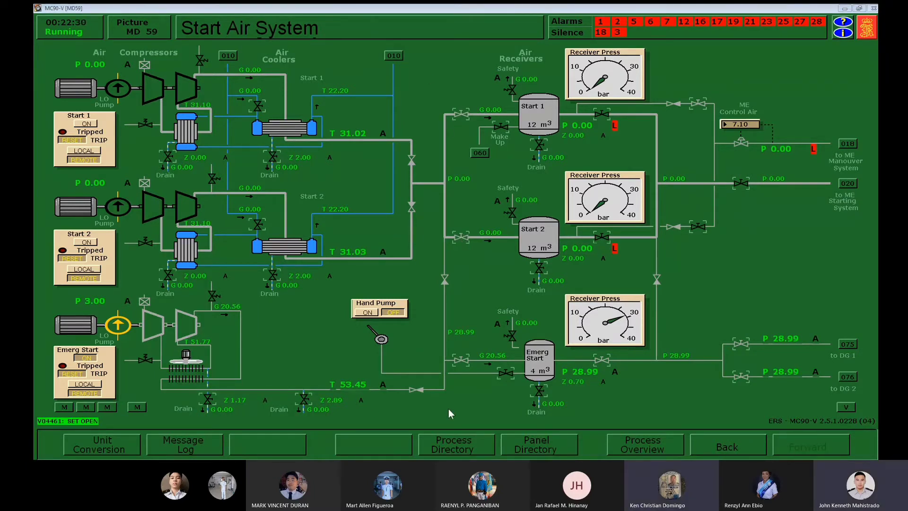
- In the Service Air System picture, open the service air receiver's inlet and outlet valves and the valve to the filter drier
{"action": "left_click", "coordinate": [458, 436]}
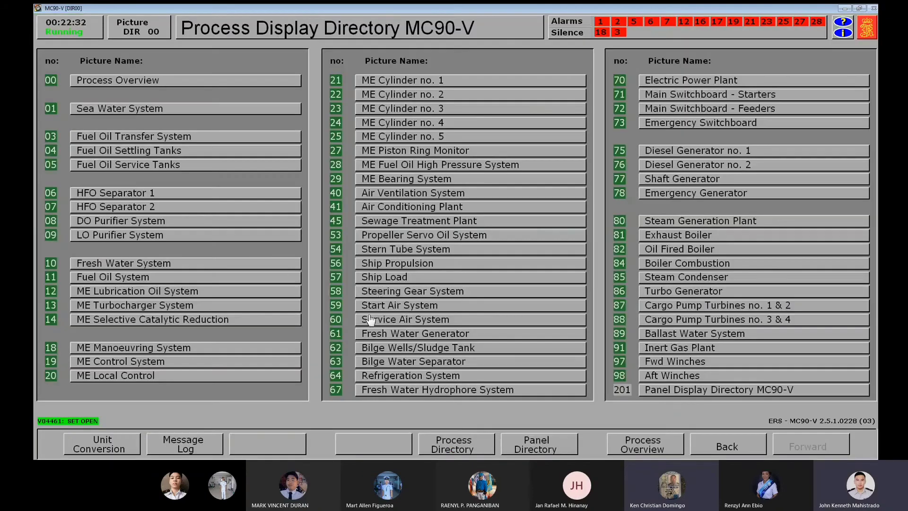
{"action": "left_click", "coordinate": [369, 320]}
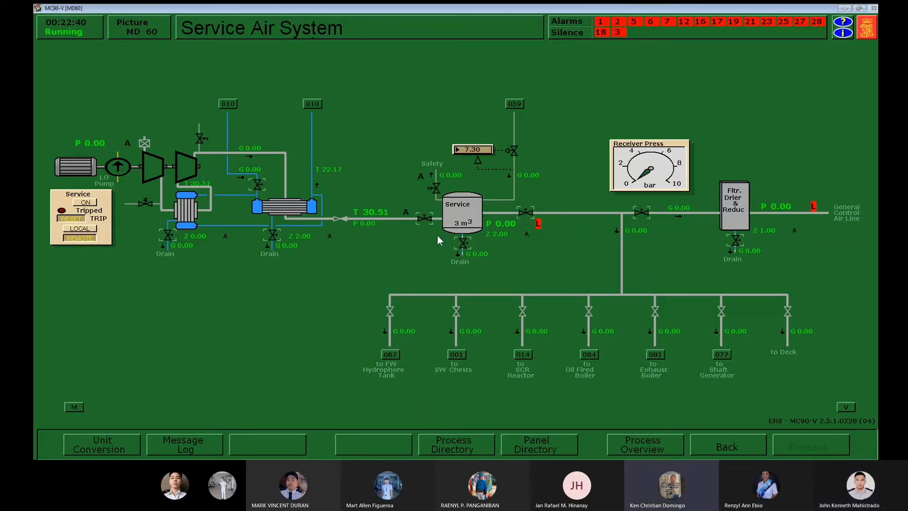
{"action": "left_click", "coordinate": [424, 218]}
{"action": "left_click", "coordinate": [524, 212]}
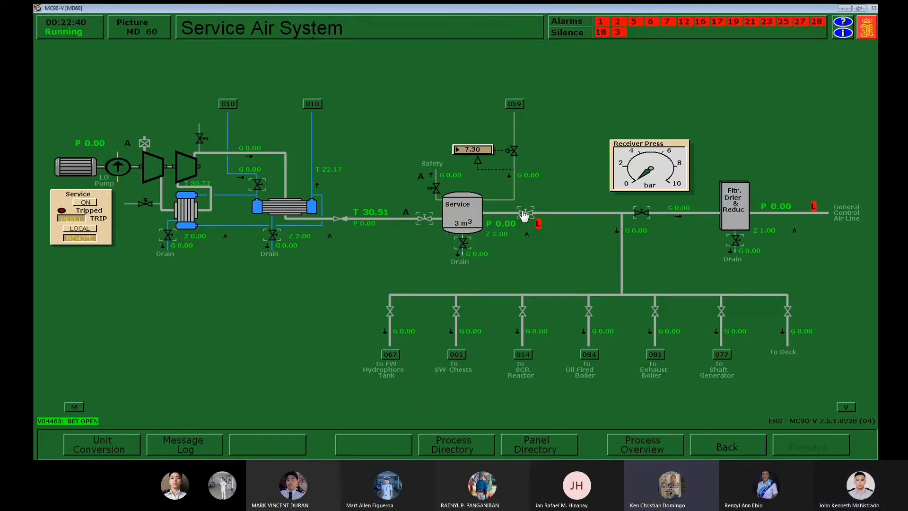
{"action": "left_click", "coordinate": [641, 212]}
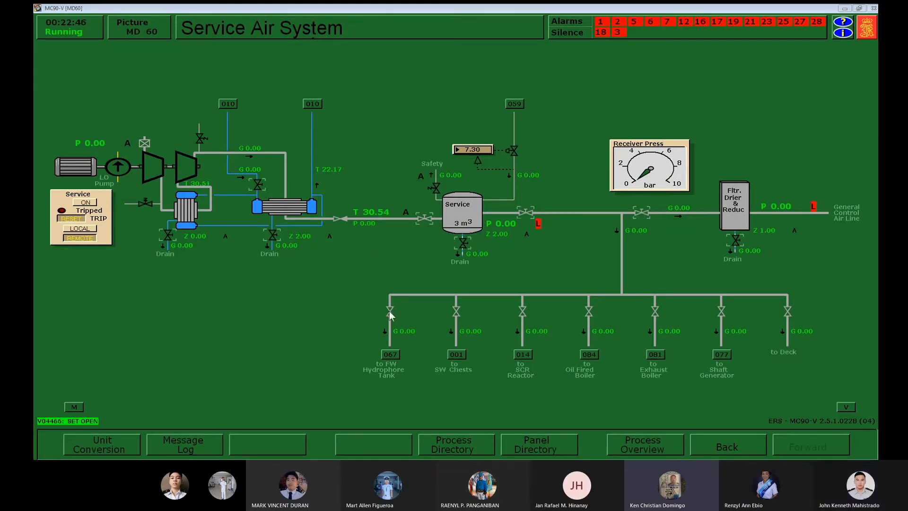
- In Power Chief - Pump/Compr. Control, set the sea water pumps and the low temp FW pumps to AUTO
{"action": "left_click", "coordinate": [519, 442]}
{"action": "left_click", "coordinate": [88, 93]}
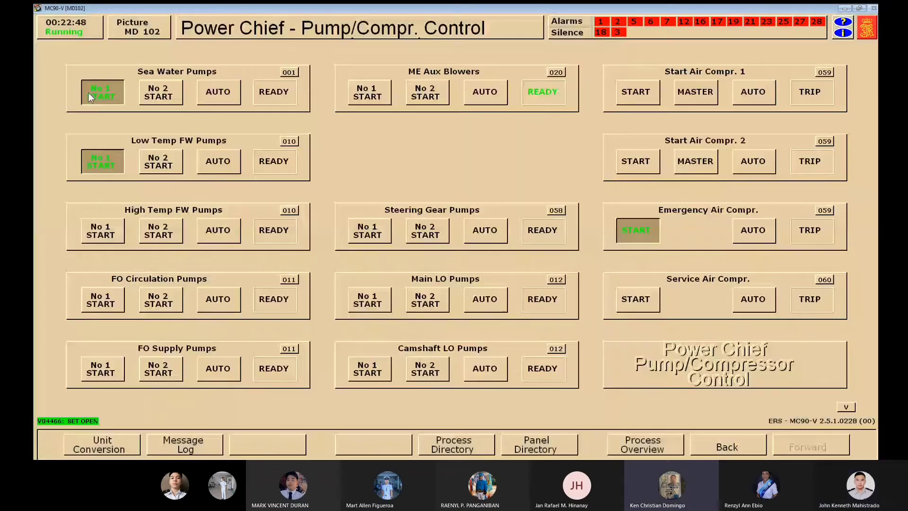
{"action": "left_click", "coordinate": [218, 96]}
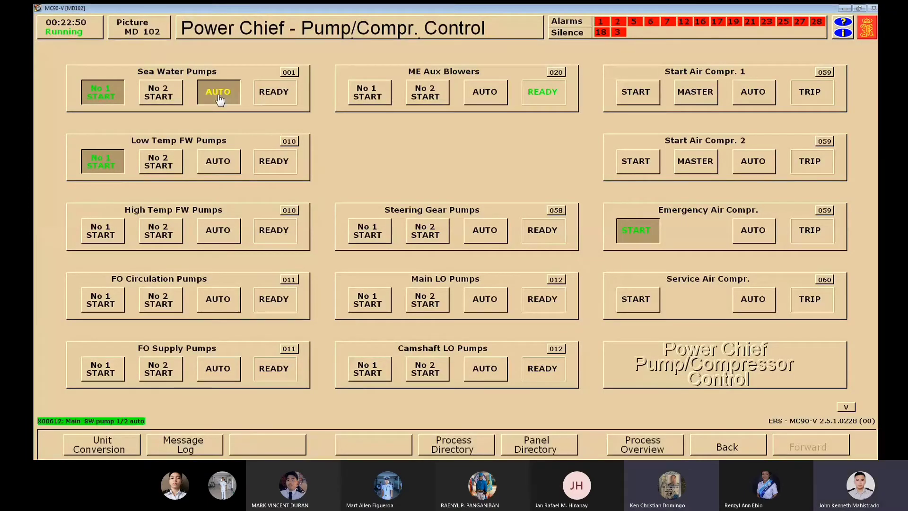
{"action": "left_click", "coordinate": [223, 163]}
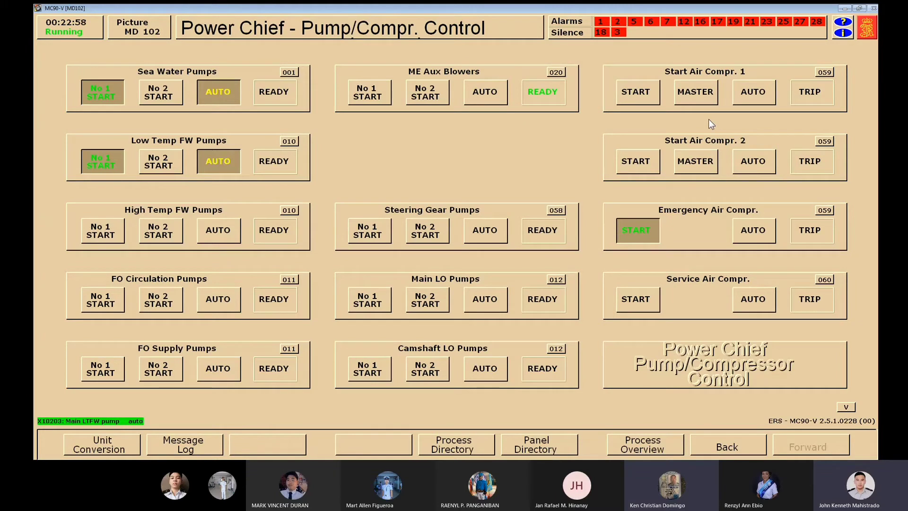
- Set start air compressors 1 and 2, the emergency air compressor and the service air compressor to AUTO
{"action": "left_click", "coordinate": [753, 95]}
{"action": "left_click", "coordinate": [751, 164]}
{"action": "left_click", "coordinate": [750, 232]}
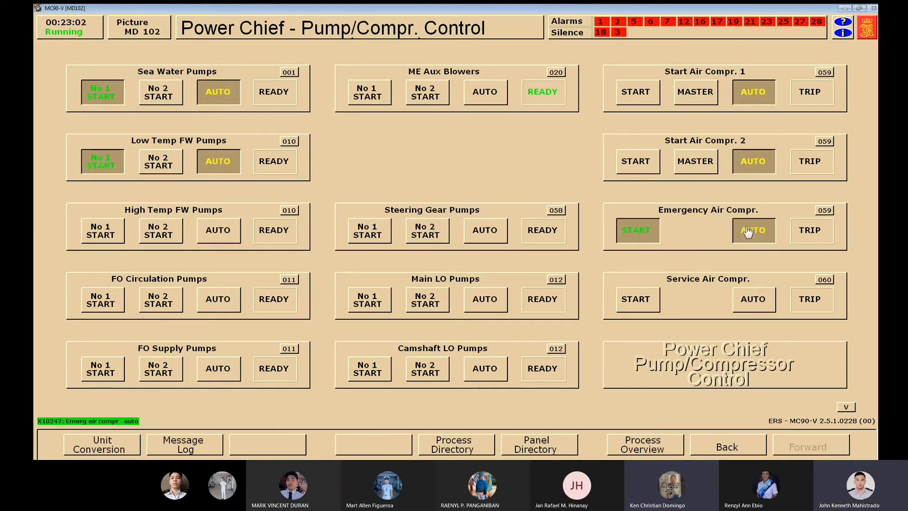
{"action": "left_click", "coordinate": [753, 298]}
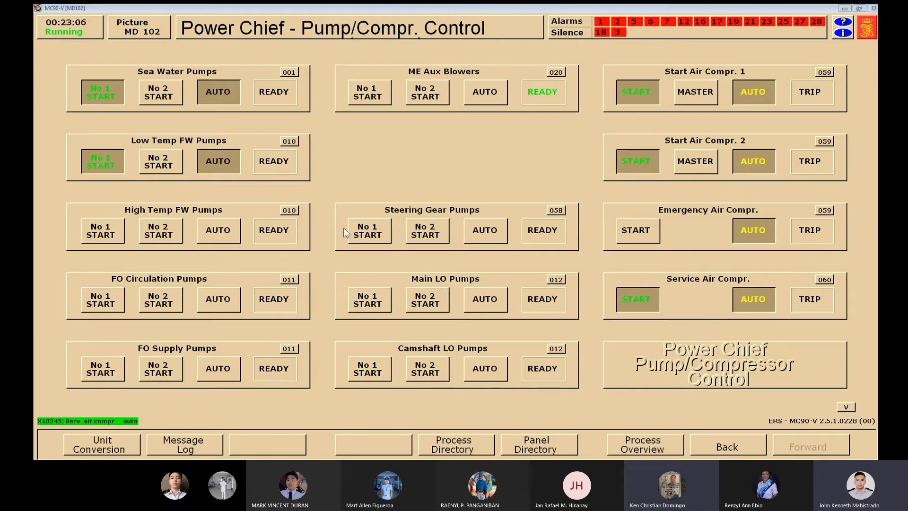
- In the Boiler Combustion picture, switch on the boiler air fan and set the air flow controller's manual output to 100%
{"action": "left_click", "coordinate": [463, 441]}
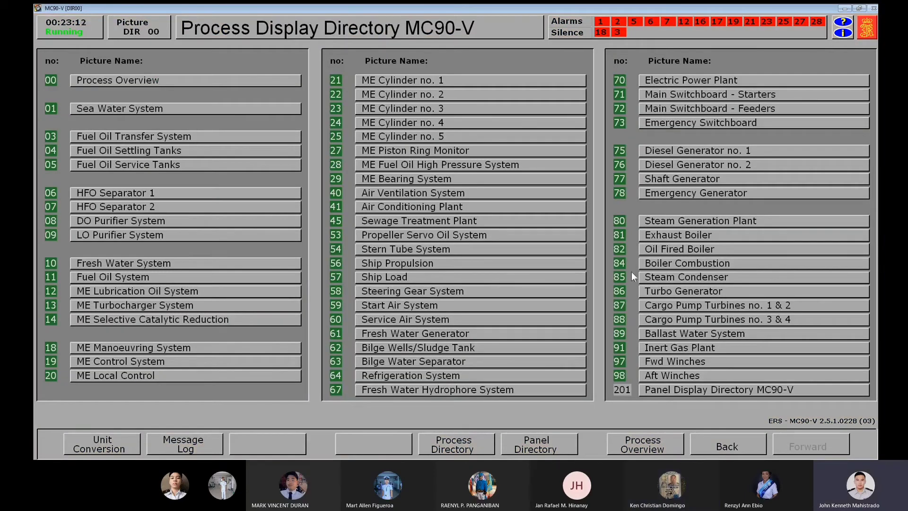
{"action": "left_click", "coordinate": [651, 263]}
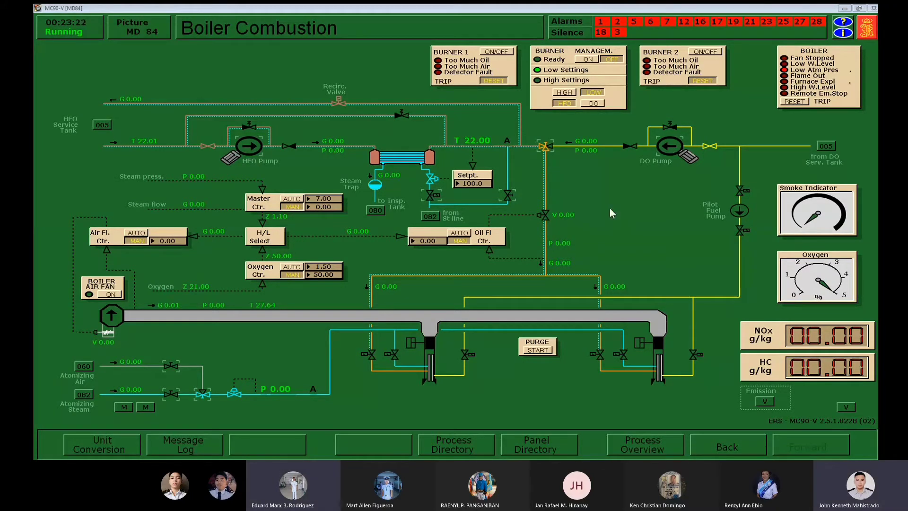
{"action": "left_click", "coordinate": [109, 294]}
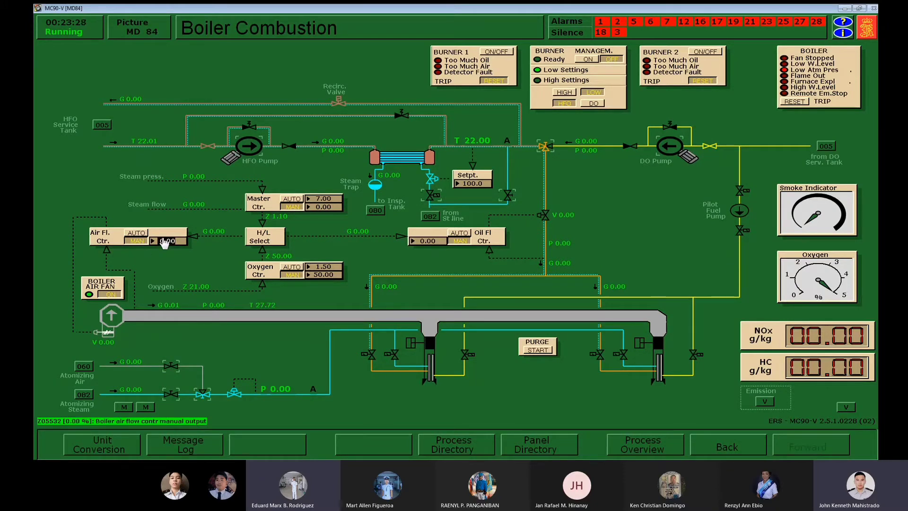
{"action": "type", "text": "100"}
{"action": "key", "text": "Return"}
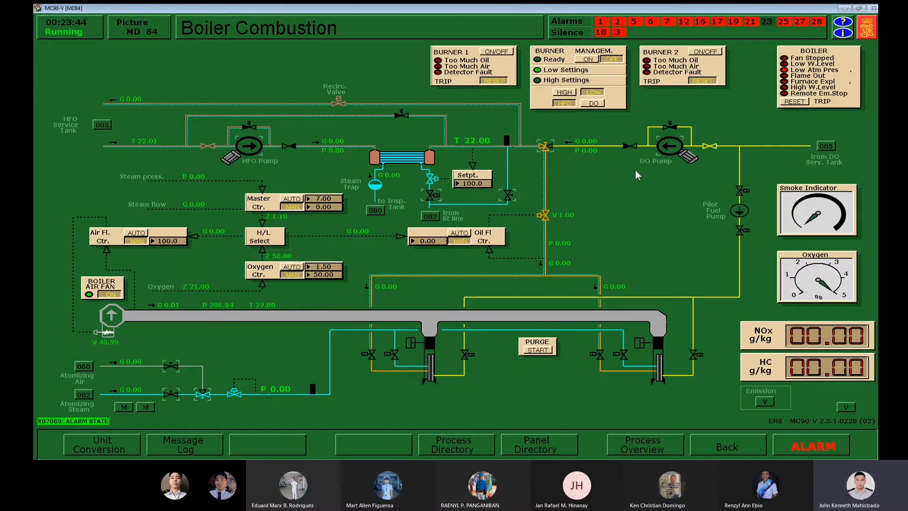
- Acknowledge the boiler HFO heater outlet temp, boiler trip indication and atomizing steam pressure alarms and leave the alarm log
{"action": "left_click", "coordinate": [813, 446]}
{"action": "left_click", "coordinate": [399, 183]}
{"action": "left_click", "coordinate": [396, 210]}
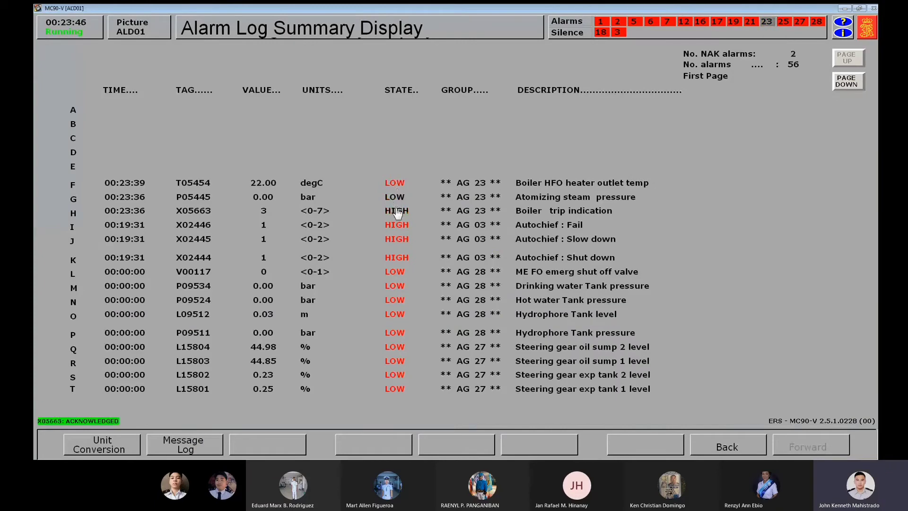
{"action": "left_click", "coordinate": [395, 198]}
{"action": "left_click", "coordinate": [725, 442]}
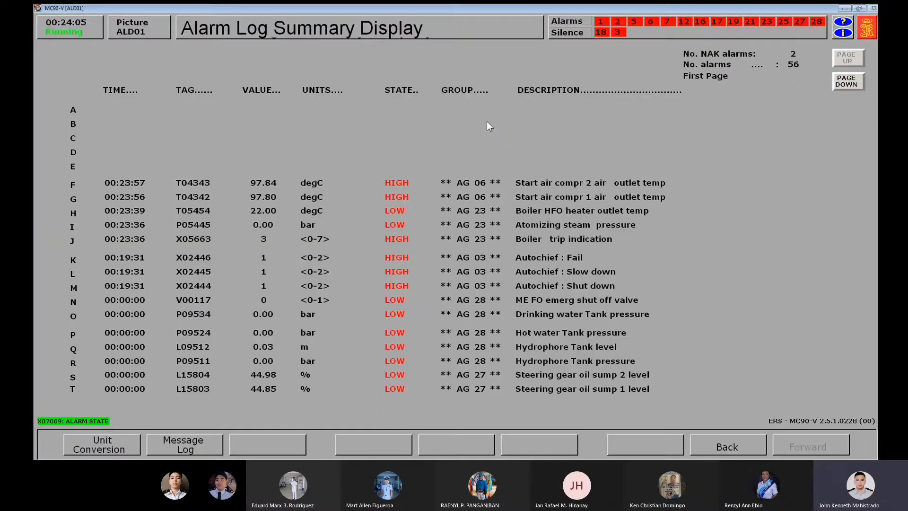
- Acknowledge the air outlet temp alarms of start air compressors 1 and 2 and return to the Boiler Combustion picture
{"action": "left_click", "coordinate": [398, 184]}
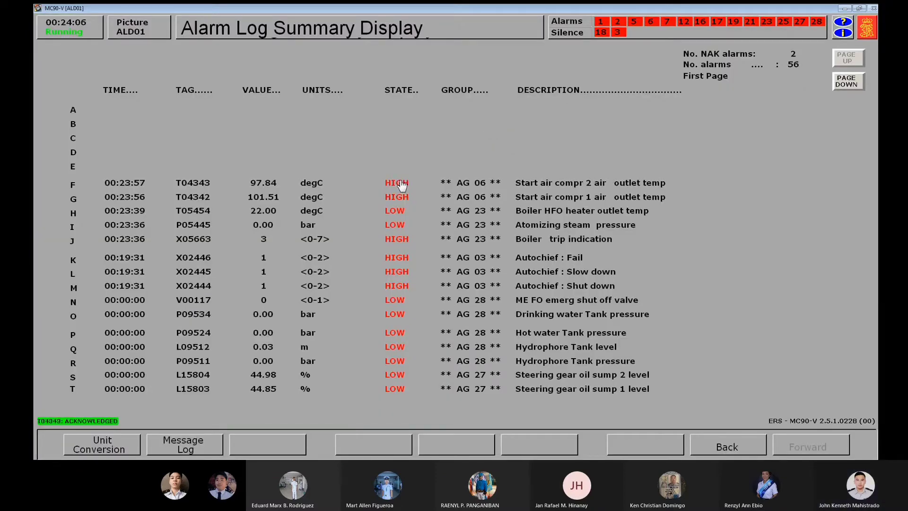
{"action": "left_click", "coordinate": [398, 197]}
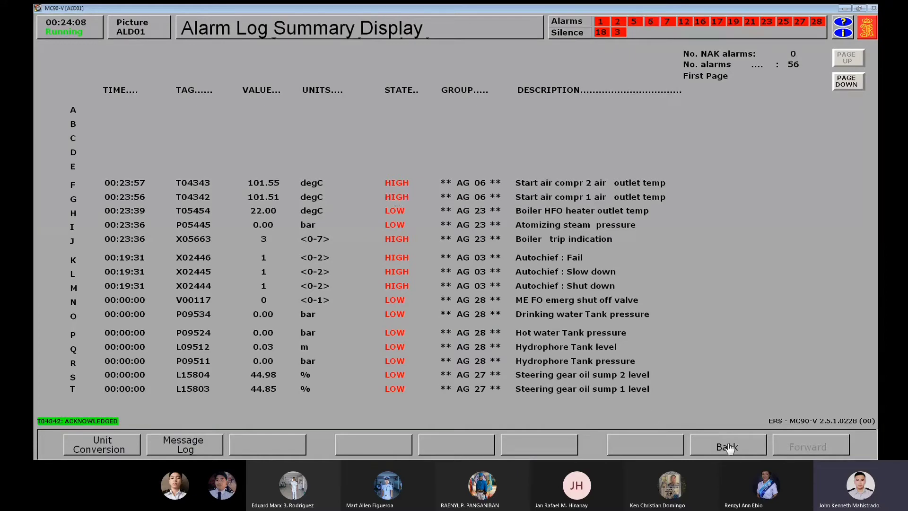
{"action": "left_click", "coordinate": [727, 446]}
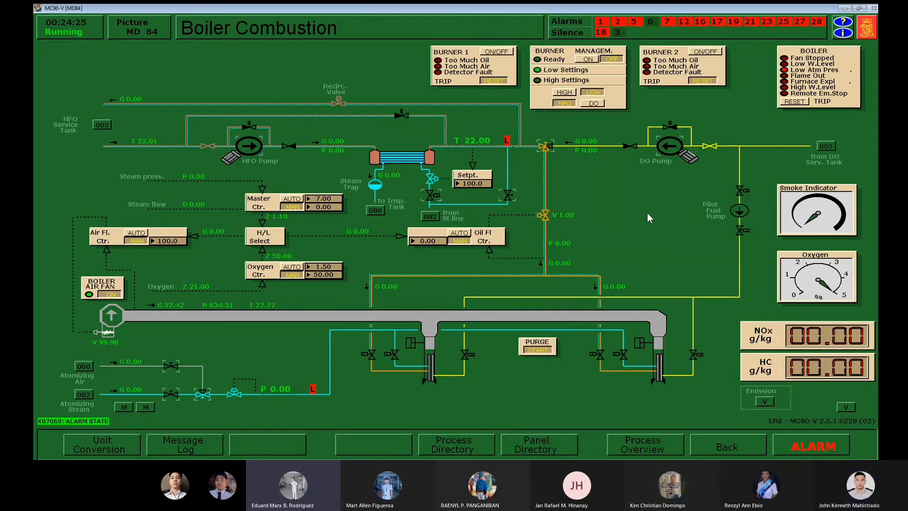
- Acknowledge the trip alarms of start air compressors 1 and 2 and the Powerchief pump control auto fail alarm, and return to Boiler Combustion
{"action": "key", "text": "F10"}
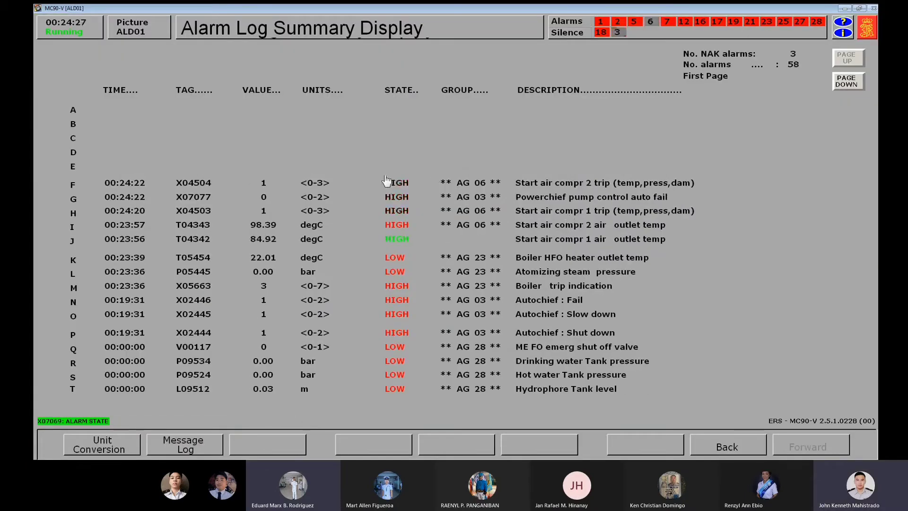
{"action": "left_click", "coordinate": [388, 182]}
{"action": "left_click", "coordinate": [392, 196]}
{"action": "left_click", "coordinate": [396, 210]}
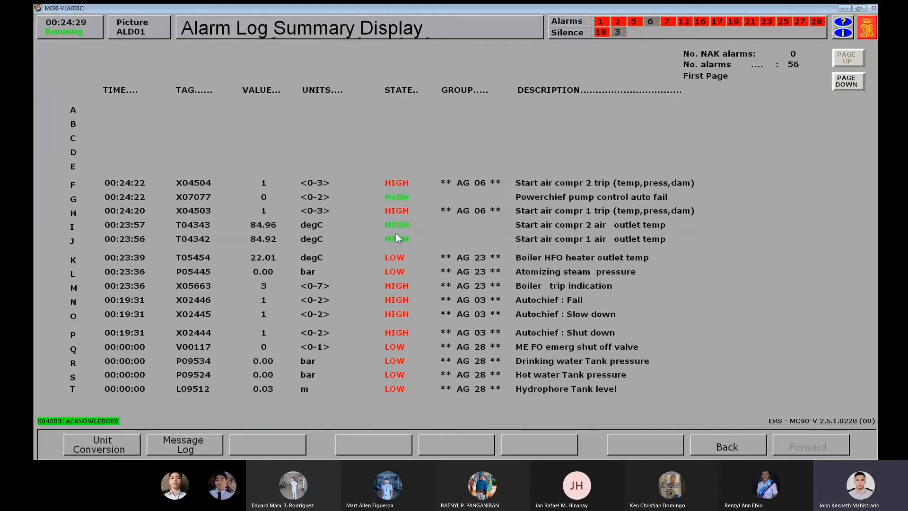
{"action": "left_click", "coordinate": [704, 445]}
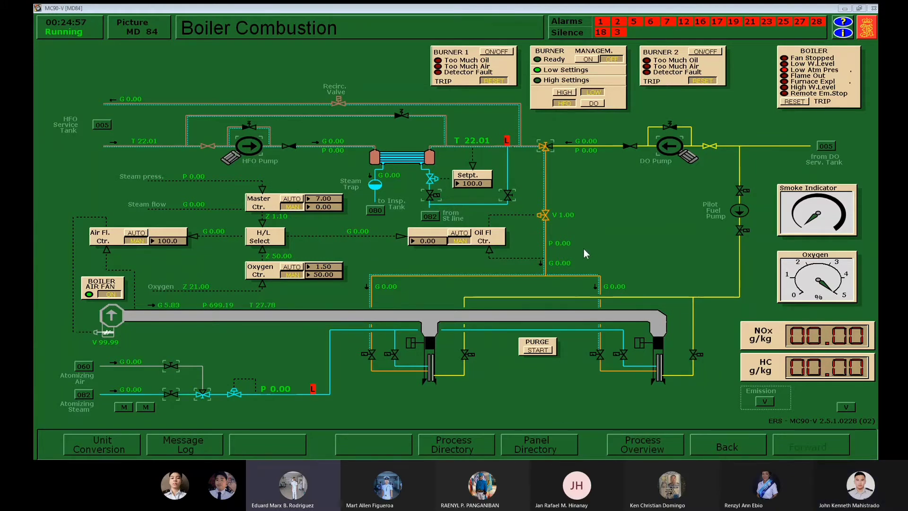
- Set the boiler air flow controller's manual output to 10% and the oil flow controller's manual output to 20%
{"action": "left_click", "coordinate": [432, 241]}
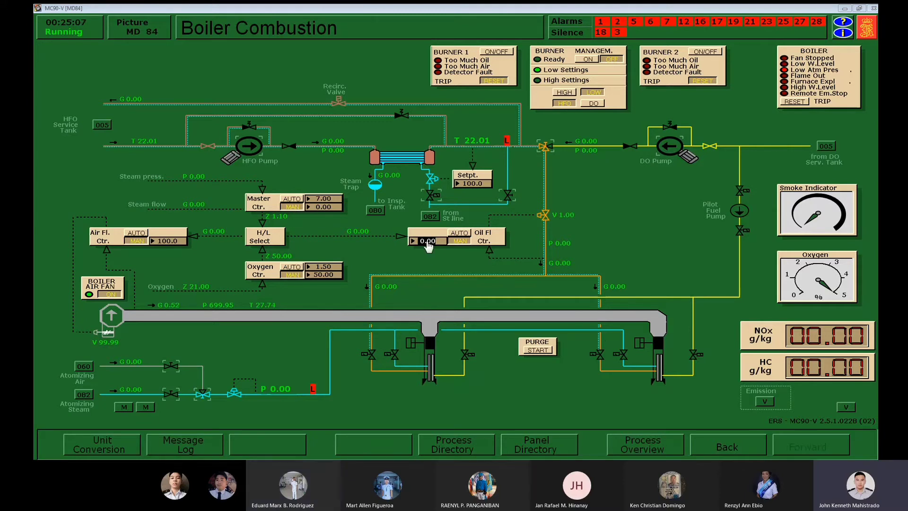
{"action": "type", "text": "10"}
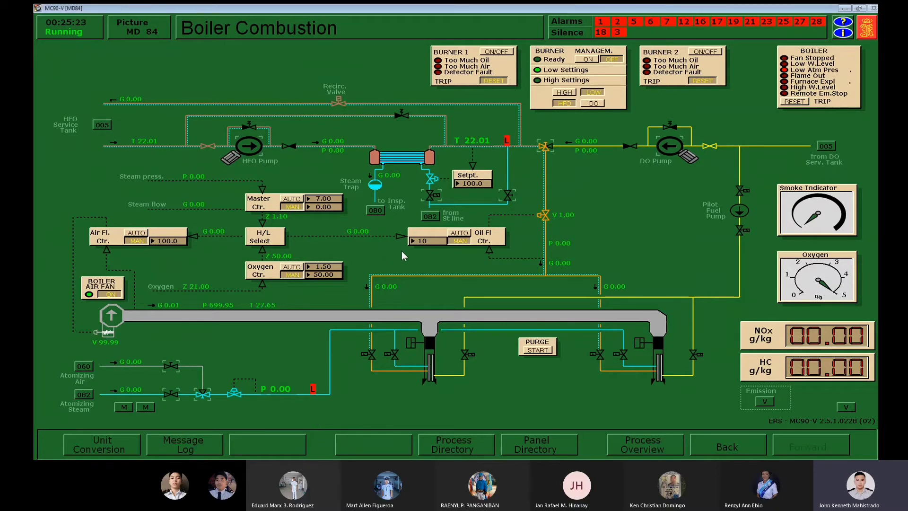
{"action": "left_click", "coordinate": [161, 242]}
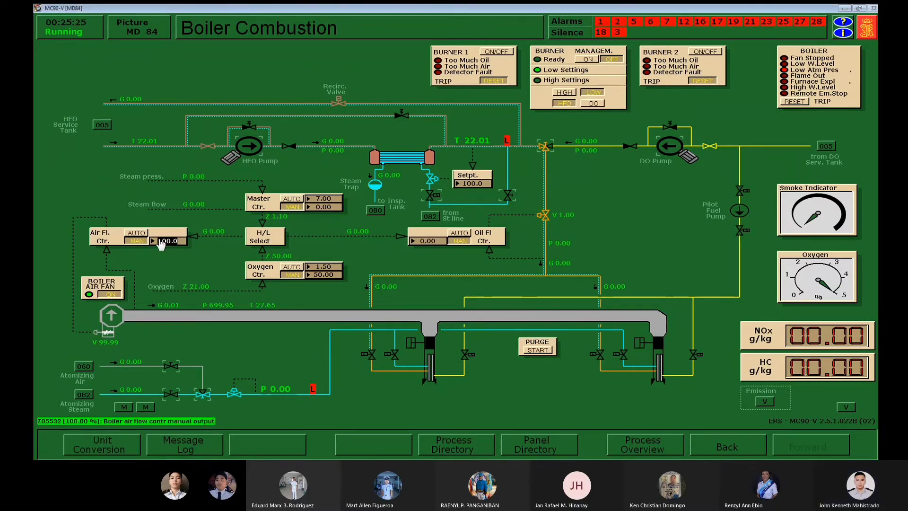
{"action": "type", "text": "1"}
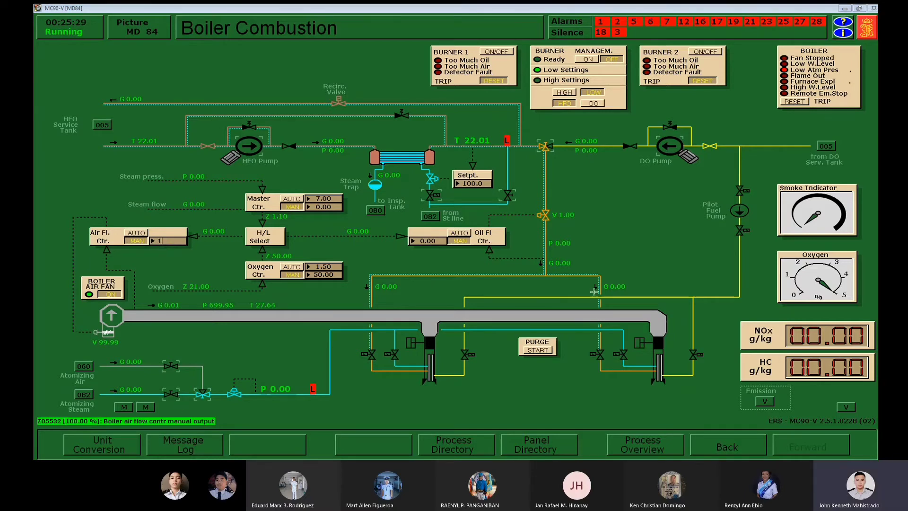
{"action": "left_click", "coordinate": [170, 242]}
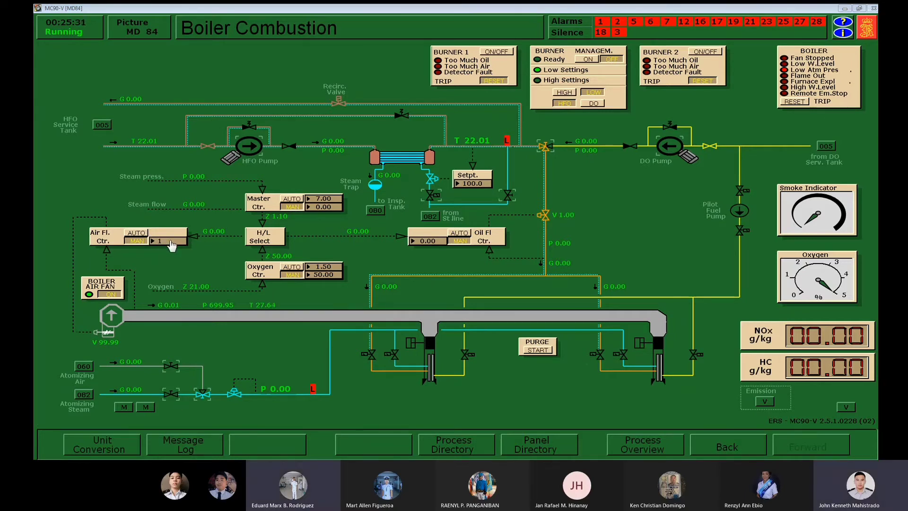
{"action": "type", "text": "."}
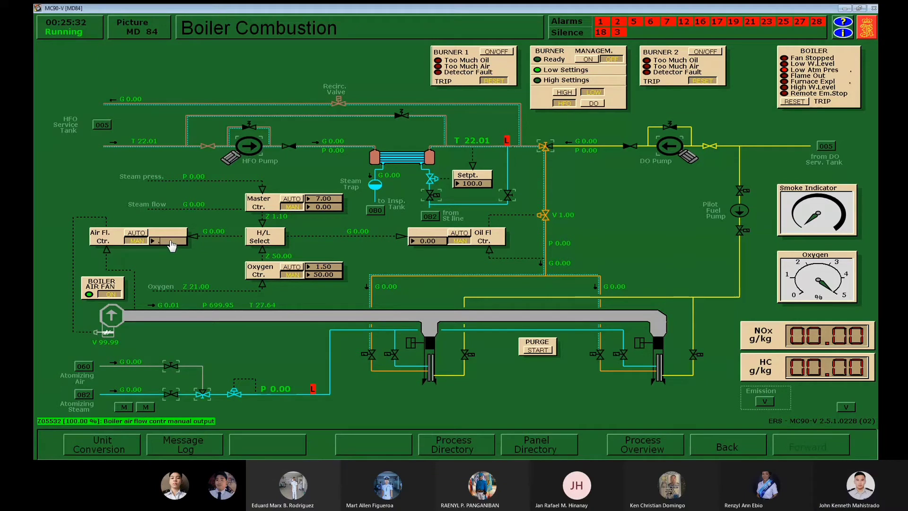
{"action": "type", "text": "10"}
{"action": "key", "text": "Return"}
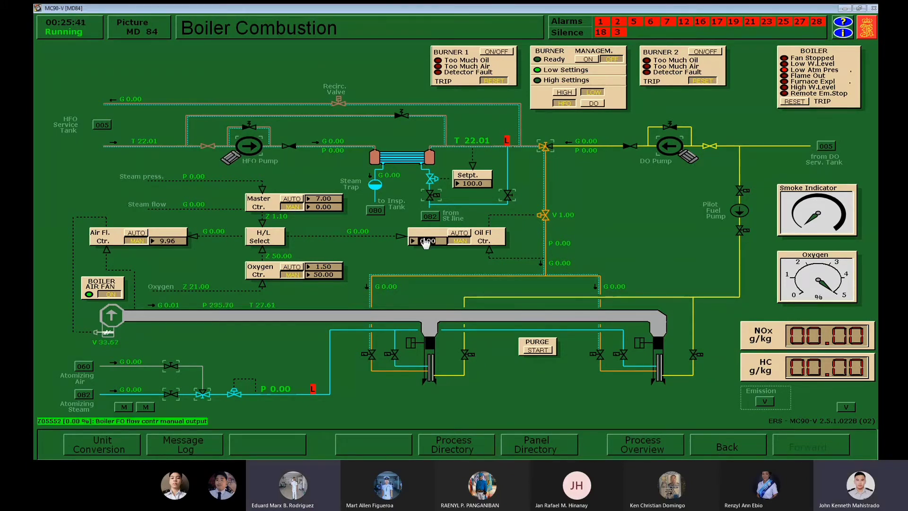
{"action": "type", "text": "20"}
{"action": "key", "text": "Return"}
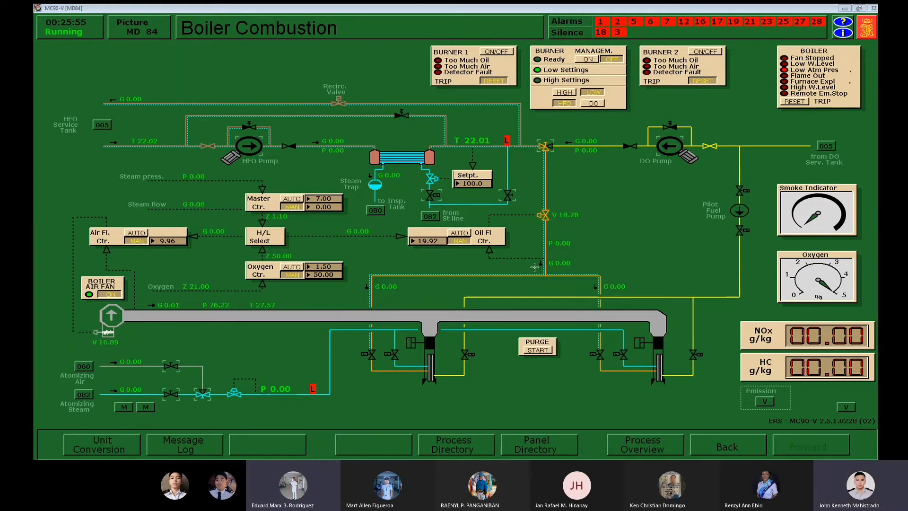
- Try to light burner 1 and reset the boiler trip
{"action": "left_click", "coordinate": [502, 52]}
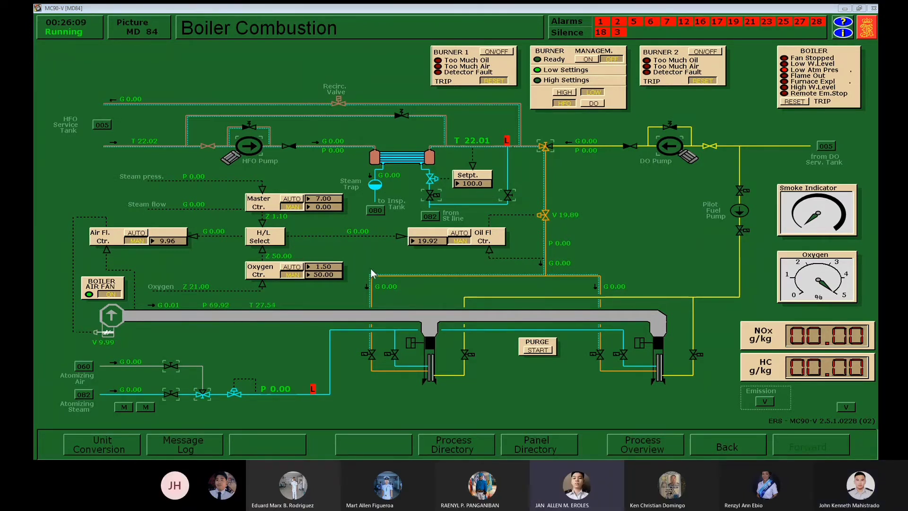
{"action": "left_click", "coordinate": [790, 103]}
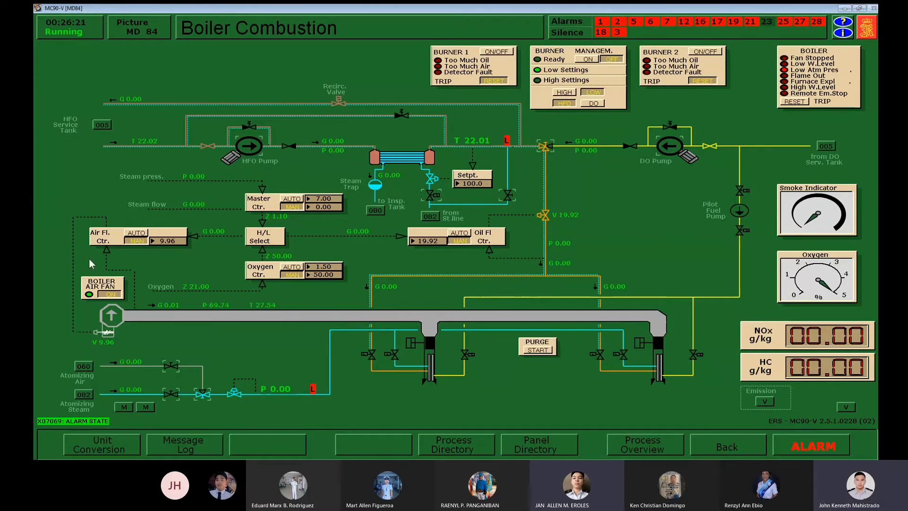
- Switch the boiler's air flow, oil flow, oxygen and master controllers to AUTO
{"action": "left_click", "coordinate": [137, 232]}
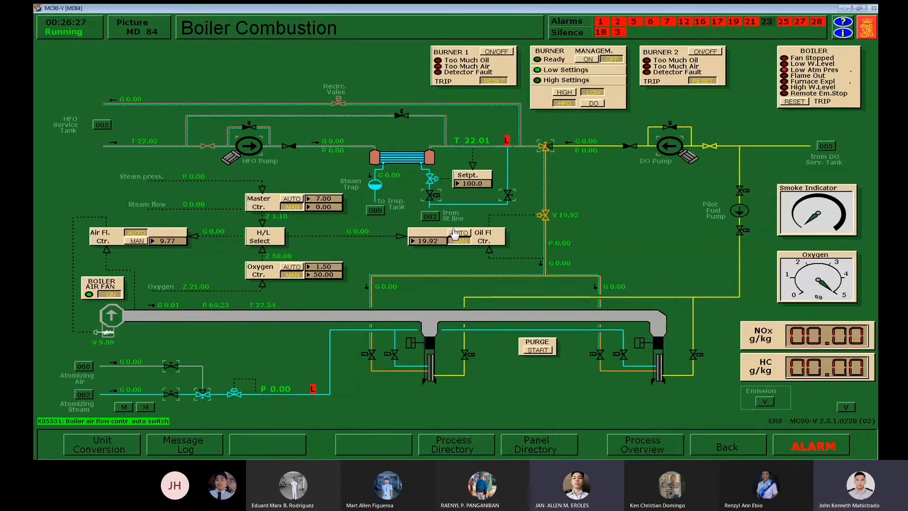
{"action": "left_click", "coordinate": [457, 232]}
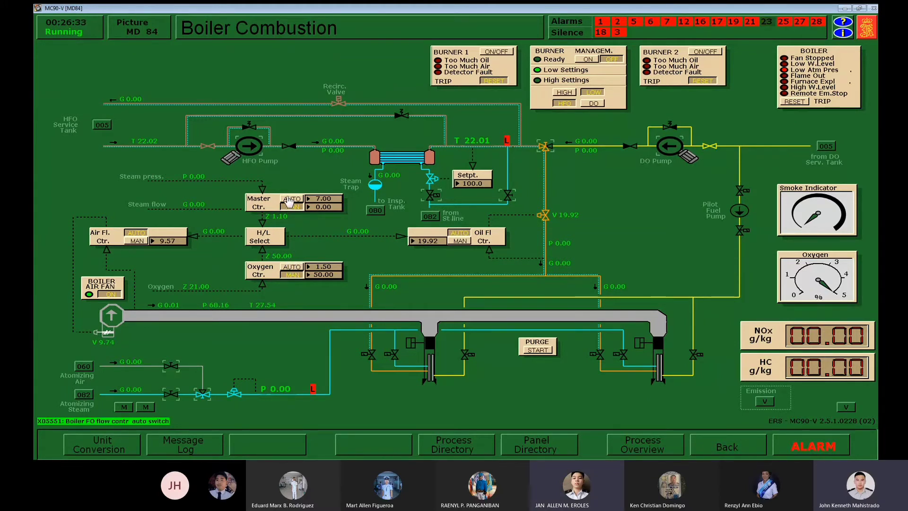
{"action": "left_click", "coordinate": [287, 267]}
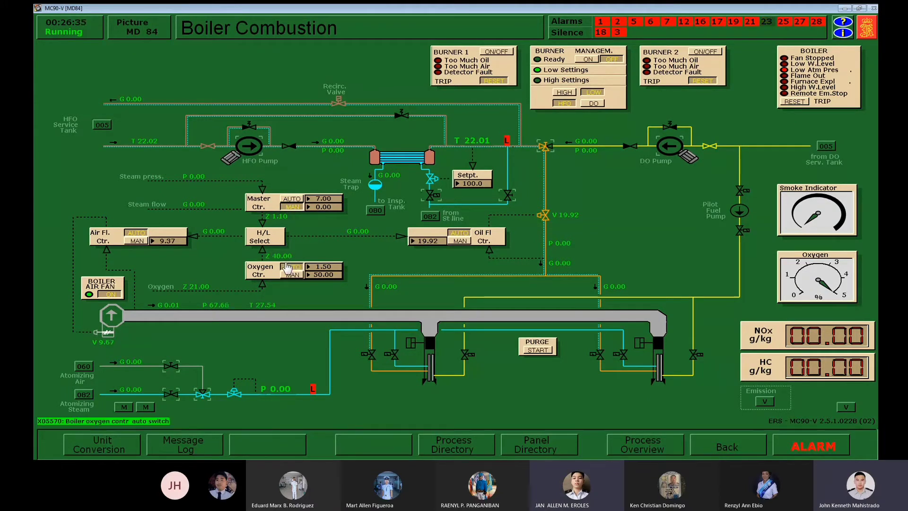
{"action": "left_click", "coordinate": [293, 199]}
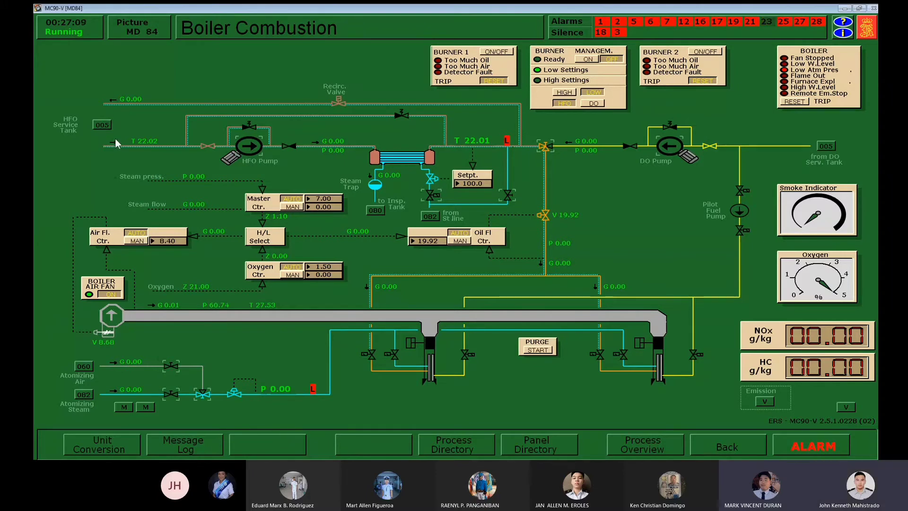
- In Fuel Oil Service Tanks, open the HFO service tank outlet valve and the HFO and DO supply valves to the boiler, returning to Boiler Combustion
{"action": "left_click", "coordinate": [104, 125]}
{"action": "left_click", "coordinate": [421, 188]}
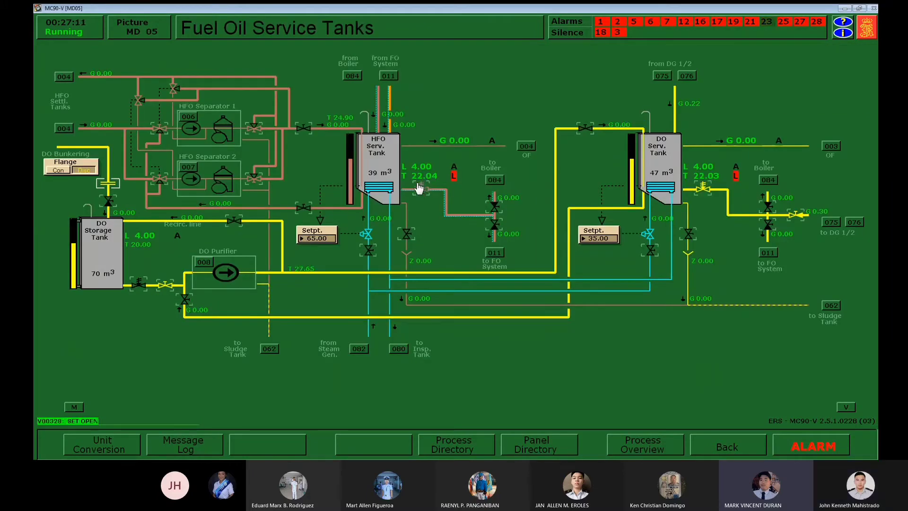
{"action": "left_click", "coordinate": [494, 208]}
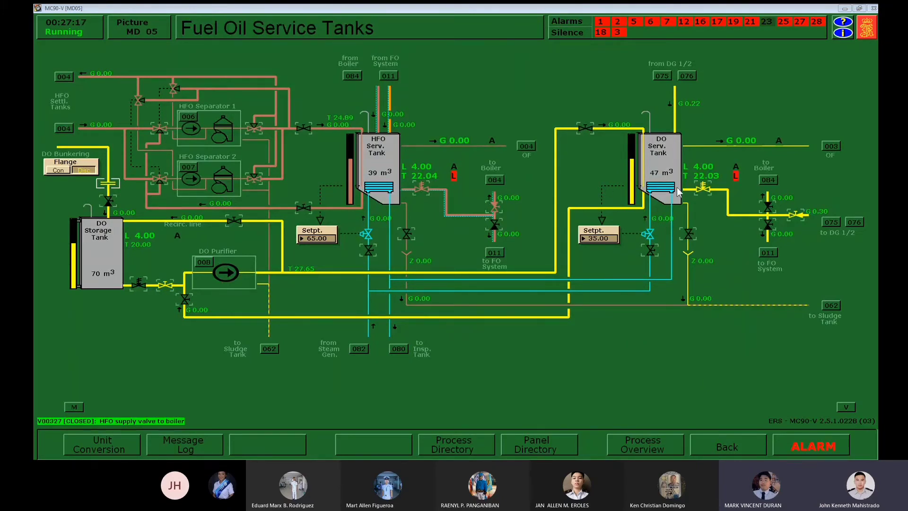
{"action": "left_click", "coordinate": [764, 205]}
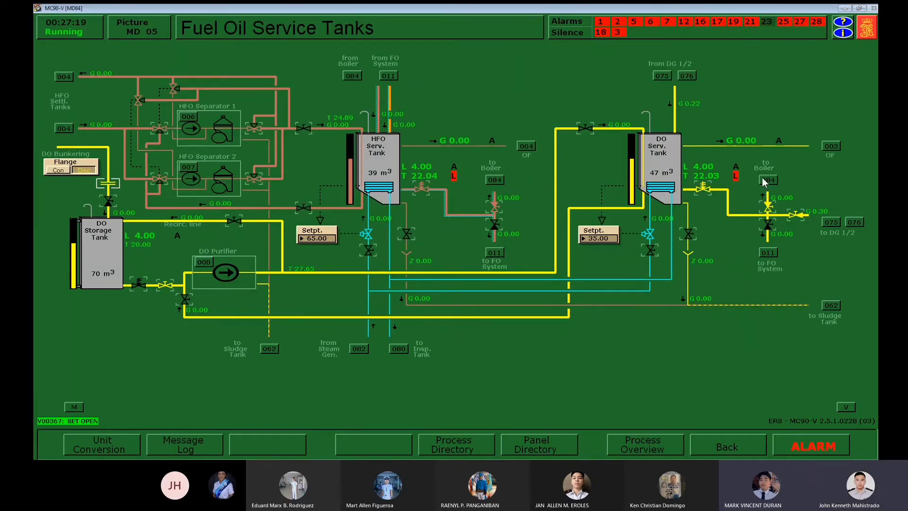
{"action": "left_click", "coordinate": [768, 179]}
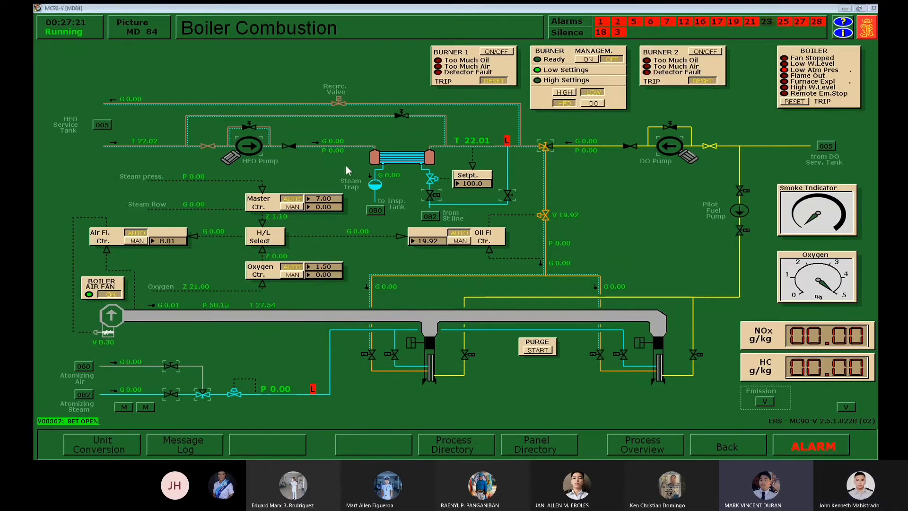
- Start the boiler's DO and HFO pumps and open the steam valves of the HFO heater
{"action": "left_click", "coordinate": [666, 146]}
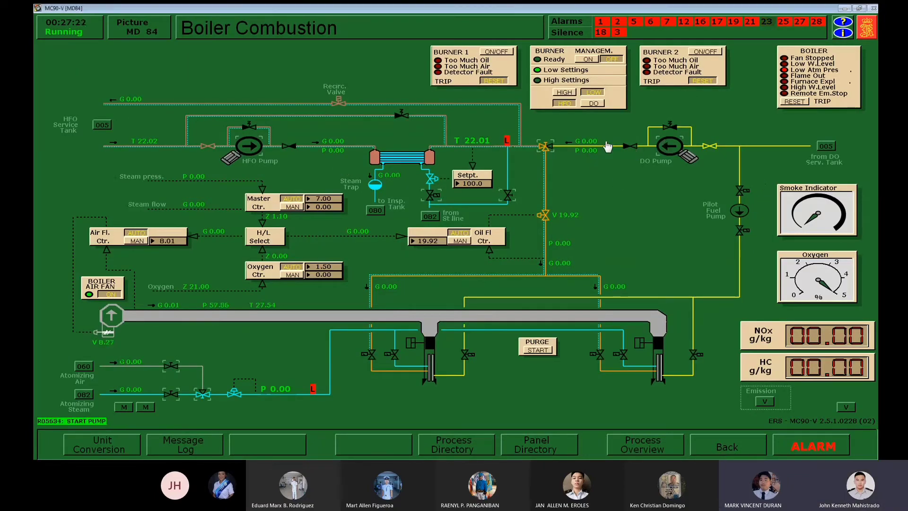
{"action": "left_click", "coordinate": [258, 149]}
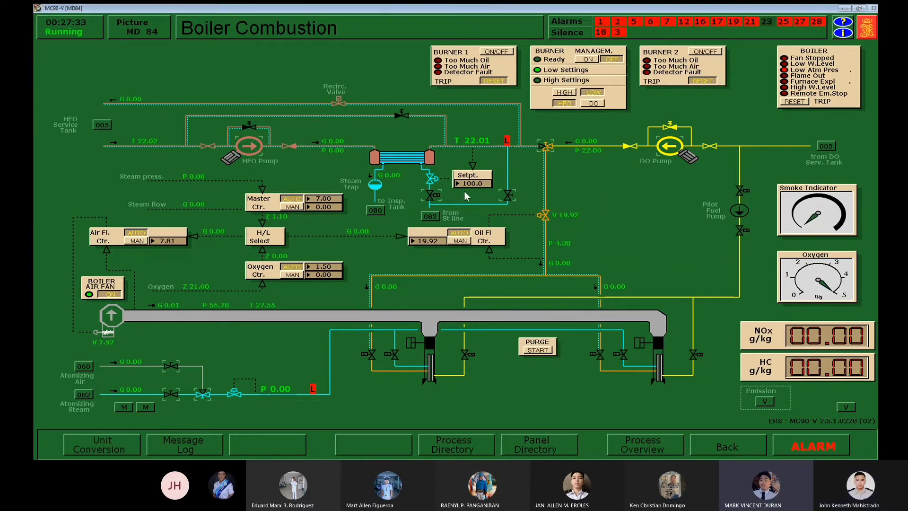
{"action": "left_click", "coordinate": [505, 196]}
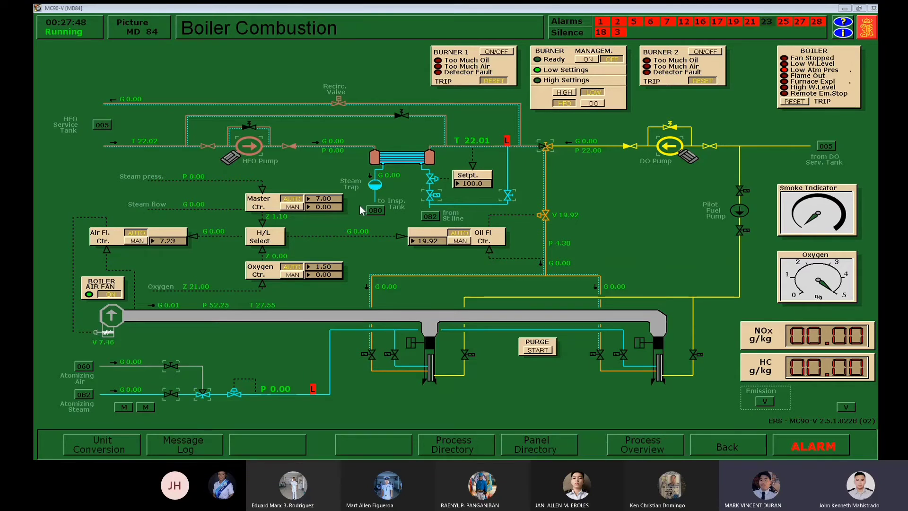
- Reset the boiler trip and light burners 1 and 2
{"action": "left_click", "coordinate": [496, 51]}
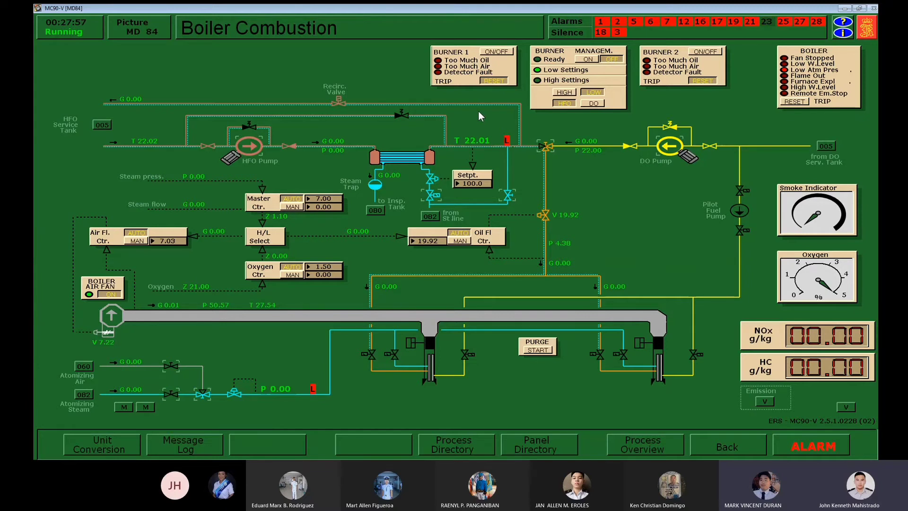
{"action": "left_click", "coordinate": [505, 52]}
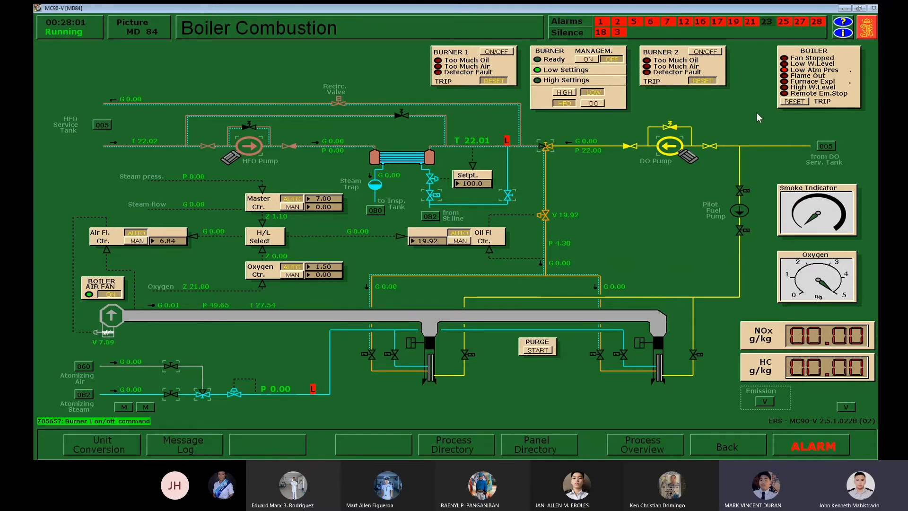
{"action": "left_click", "coordinate": [788, 102]}
{"action": "left_click", "coordinate": [499, 53]}
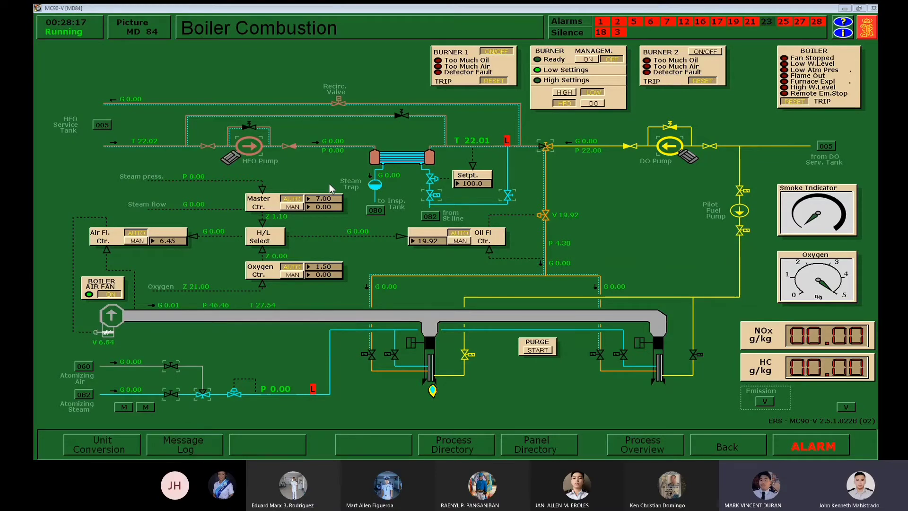
{"action": "left_click", "coordinate": [712, 56]}
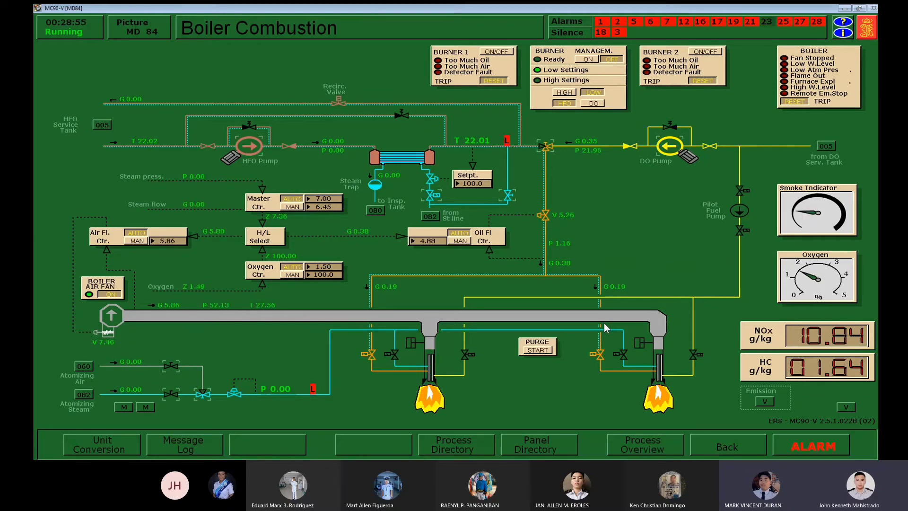
- Acknowledge the boiler trip indication alarm in the alarm log and return to the Boiler Combustion picture
{"action": "left_click", "coordinate": [811, 446]}
{"action": "left_click", "coordinate": [393, 183]}
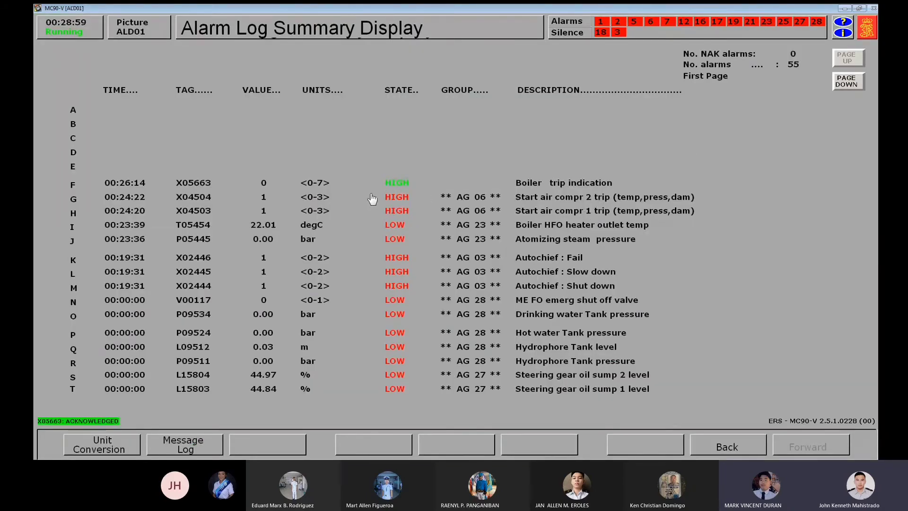
{"action": "left_click", "coordinate": [713, 441]}
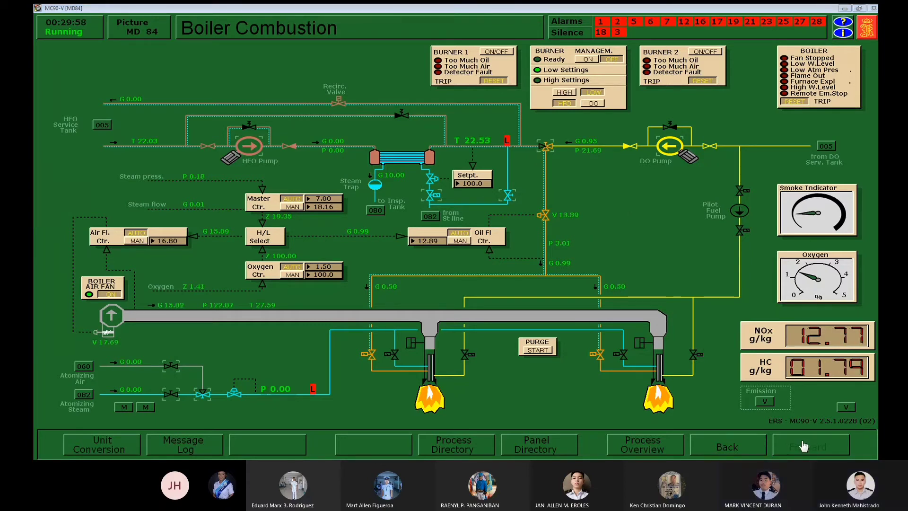
- Examine the shaft generator's main switchboard panel and the Power Chief generator control panel
{"action": "left_click", "coordinate": [463, 441]}
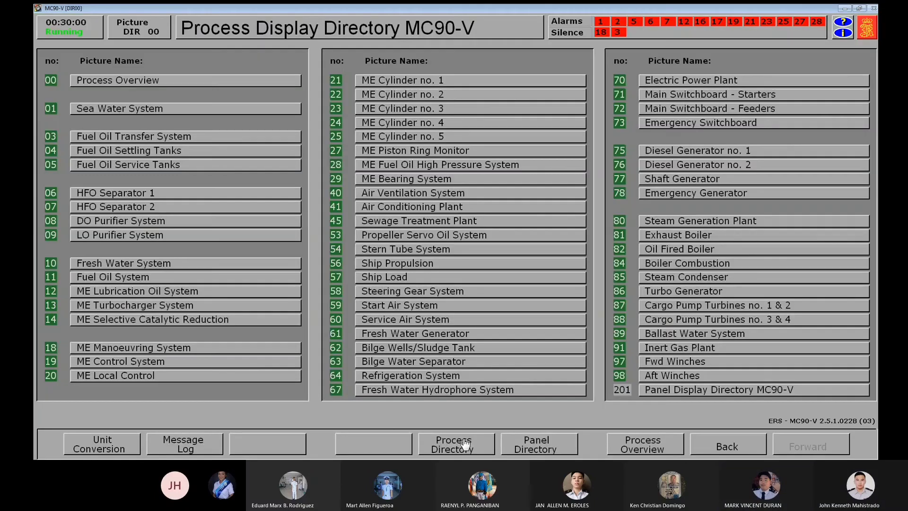
{"action": "left_click", "coordinate": [537, 447]}
{"action": "left_click", "coordinate": [401, 82]}
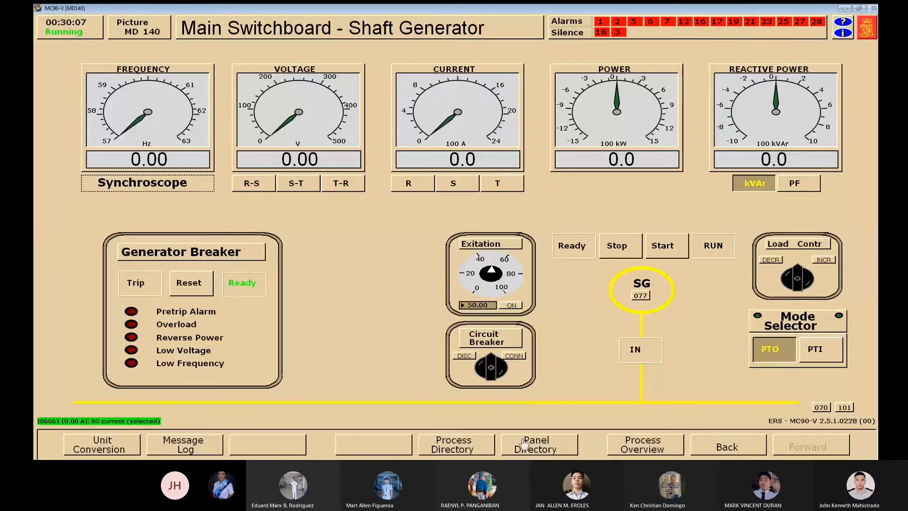
{"action": "left_click", "coordinate": [524, 443]}
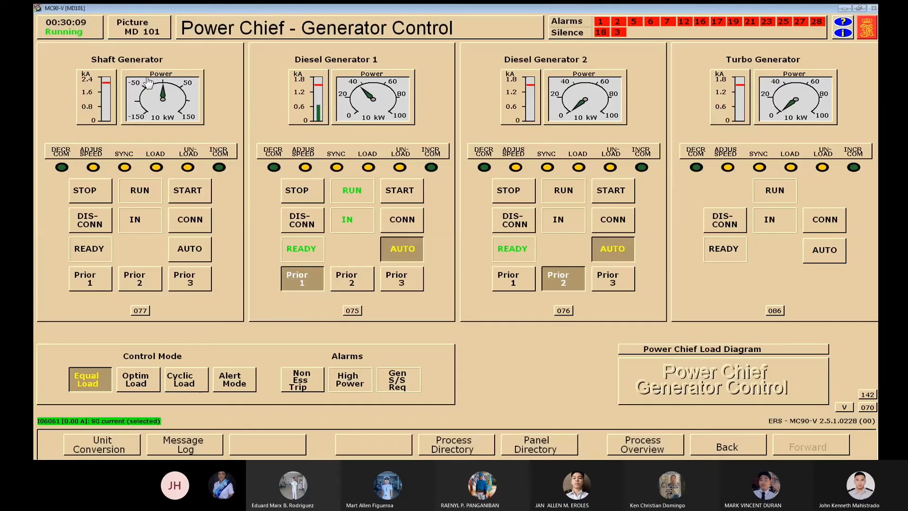
{"action": "left_click", "coordinate": [149, 81]}
- Check the Sea Water System picture and the fuel oil service tank alarm page, ending on the Boiler Combustion picture
{"action": "left_click", "coordinate": [447, 443]}
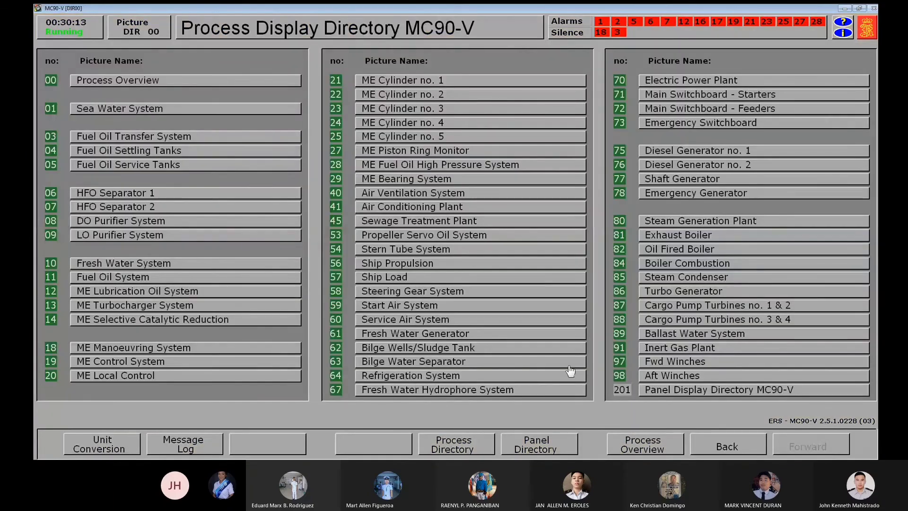
{"action": "left_click", "coordinate": [174, 110]}
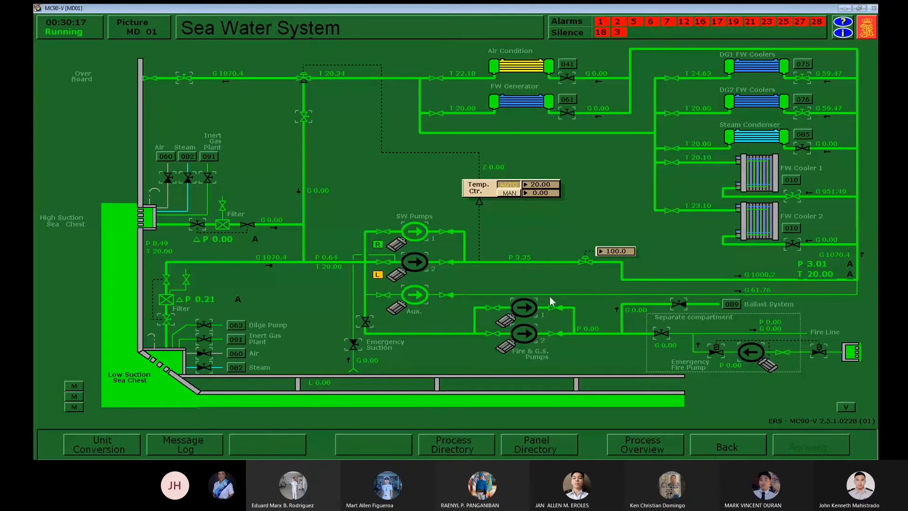
{"action": "left_click", "coordinate": [443, 445]}
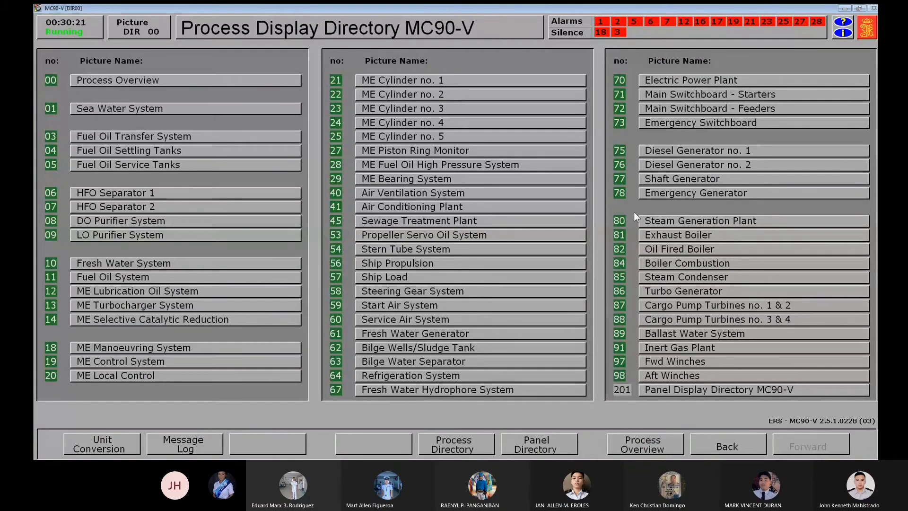
{"action": "left_click", "coordinate": [653, 263]}
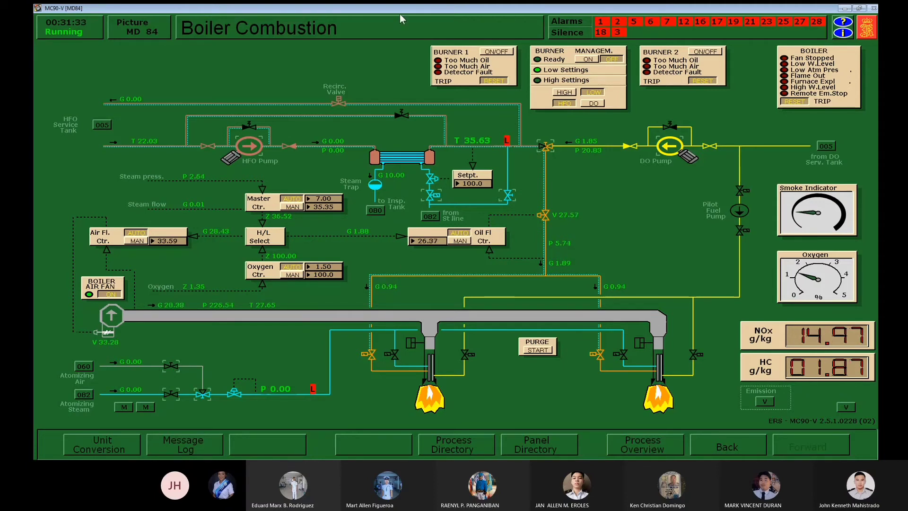
{"action": "left_click", "coordinate": [596, 20]}
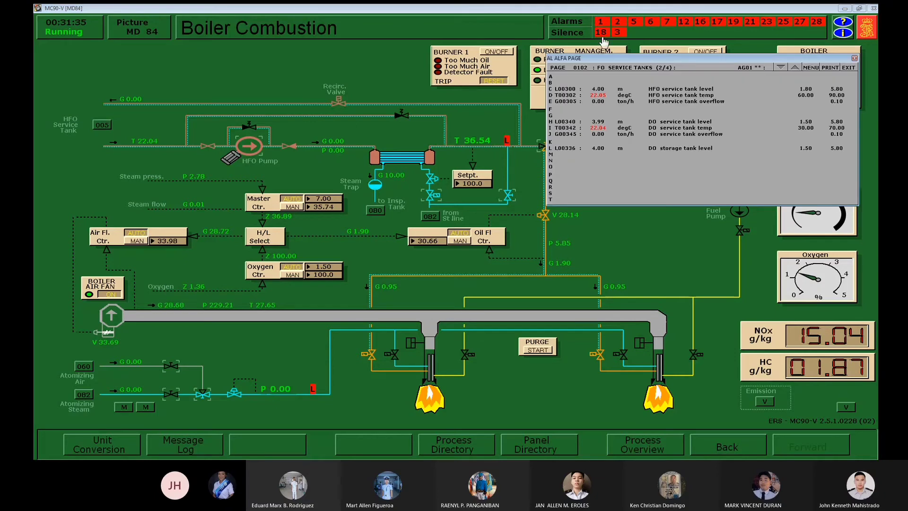
{"action": "left_click", "coordinate": [854, 57]}
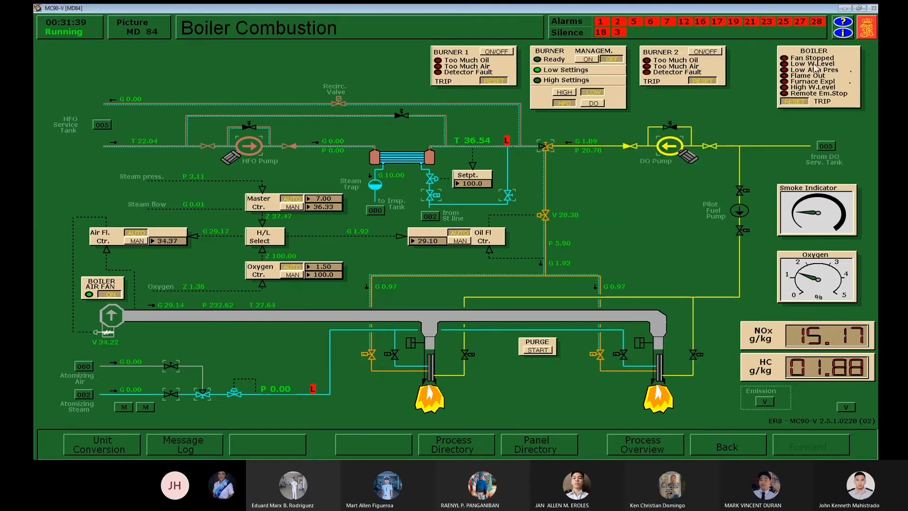
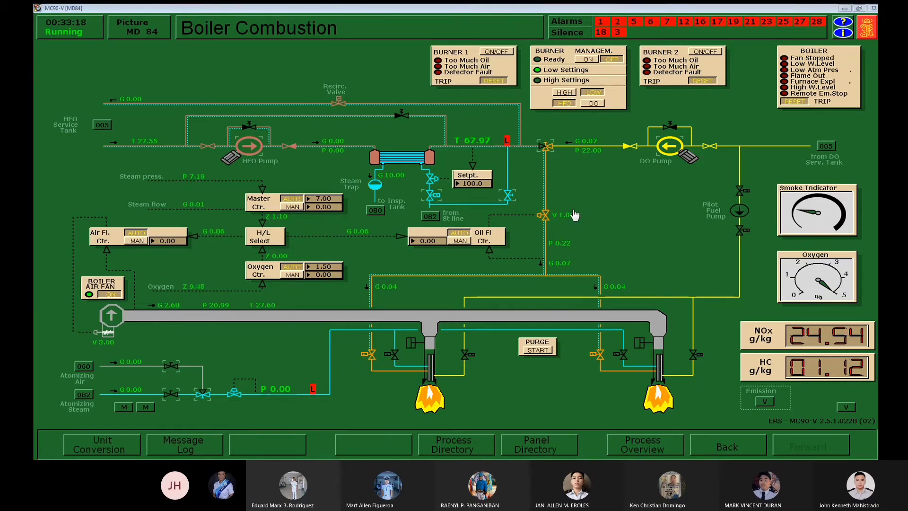
- Check the burner management conditions and switch the boiler's fuel select valve from DO to HFO
{"action": "mouse_move", "coordinate": [479, 147]}
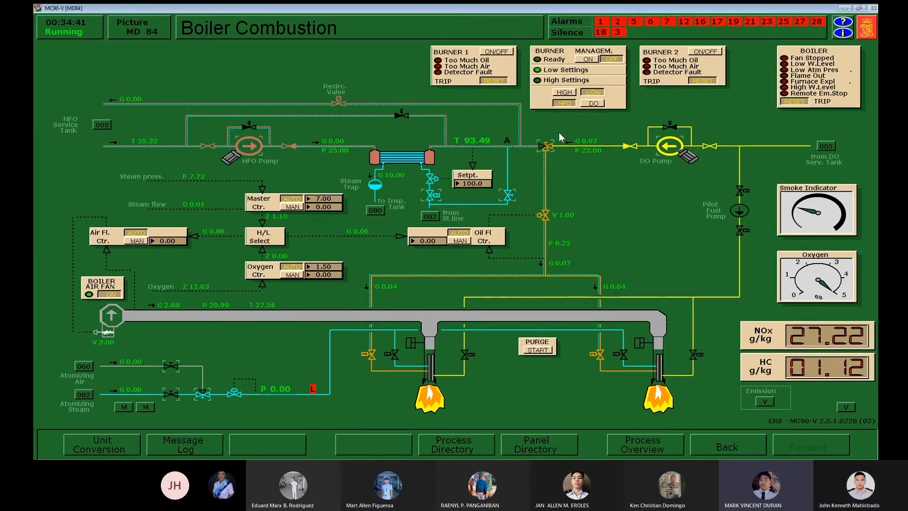
{"action": "left_click", "coordinate": [553, 53]}
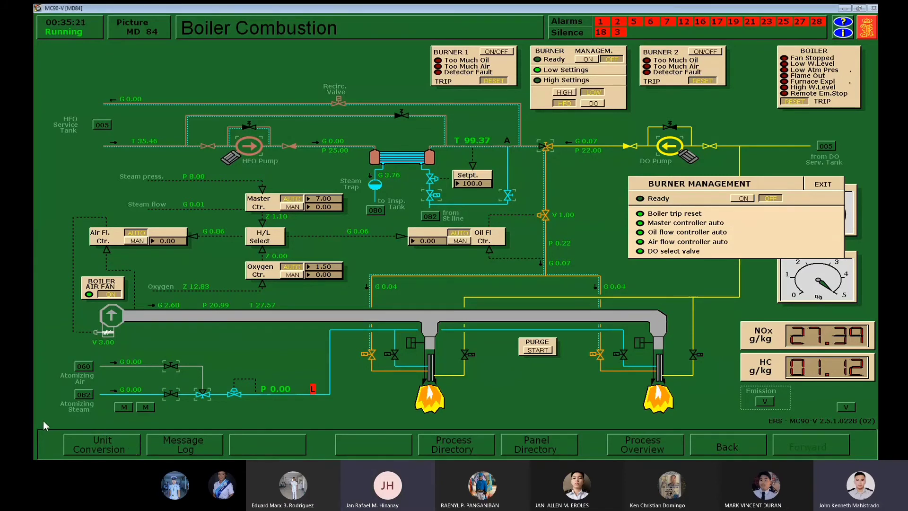
{"action": "left_click", "coordinate": [819, 184]}
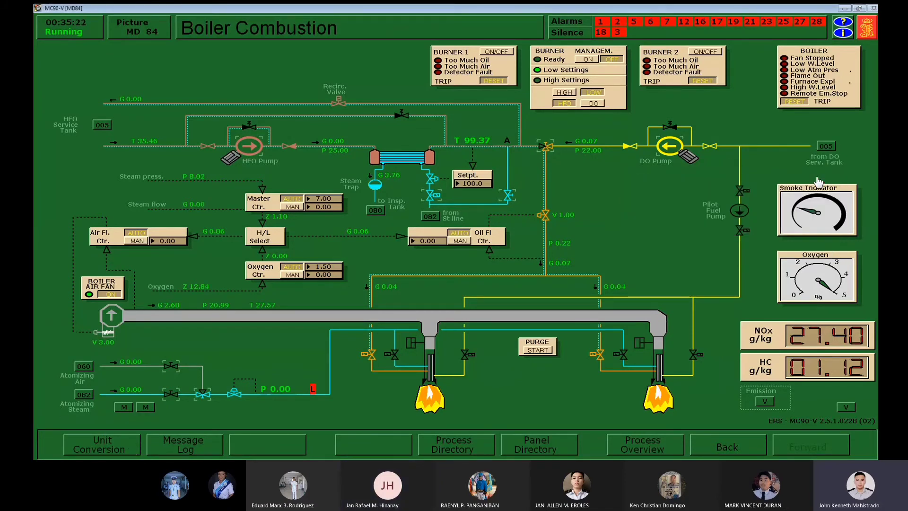
{"action": "left_click", "coordinate": [541, 147]}
{"action": "left_click", "coordinate": [539, 148]}
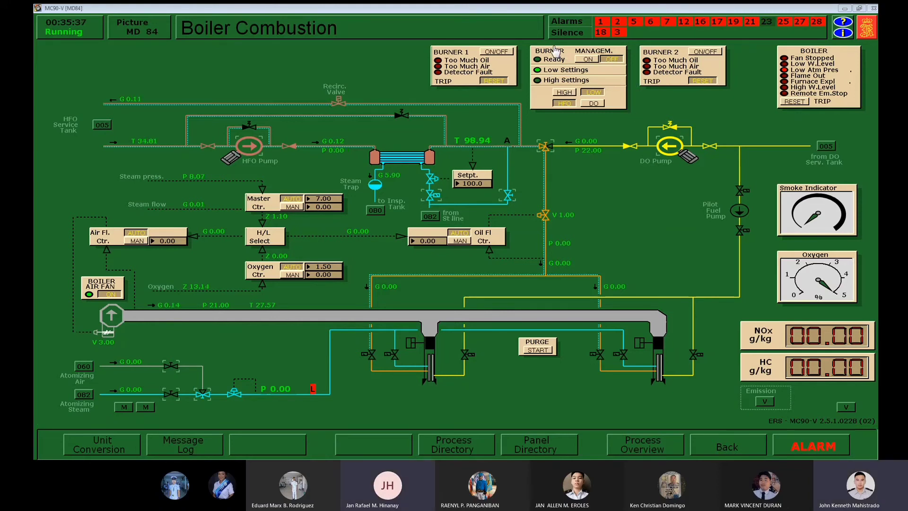
- Try to reset the boiler trip, and open the atomizing steam shut-off valve required by the burner management conditions
{"action": "left_click", "coordinate": [798, 101]}
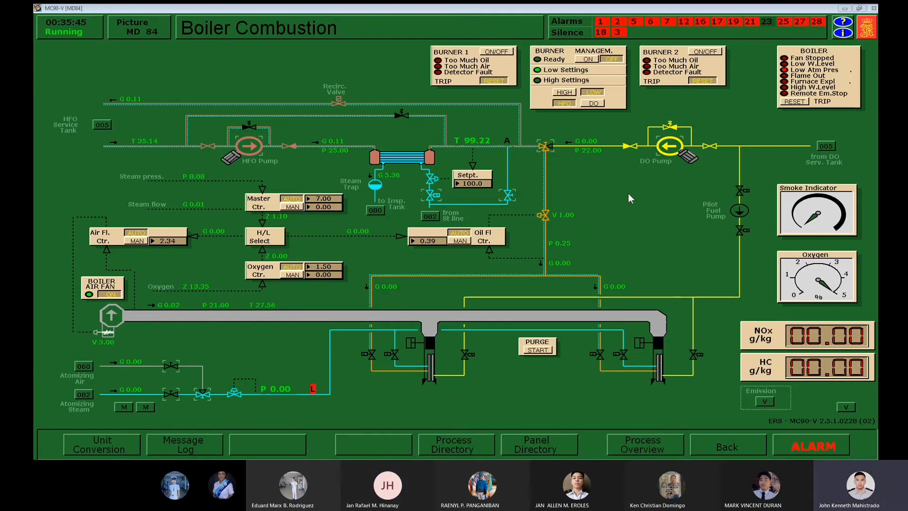
{"action": "left_click", "coordinate": [554, 50]}
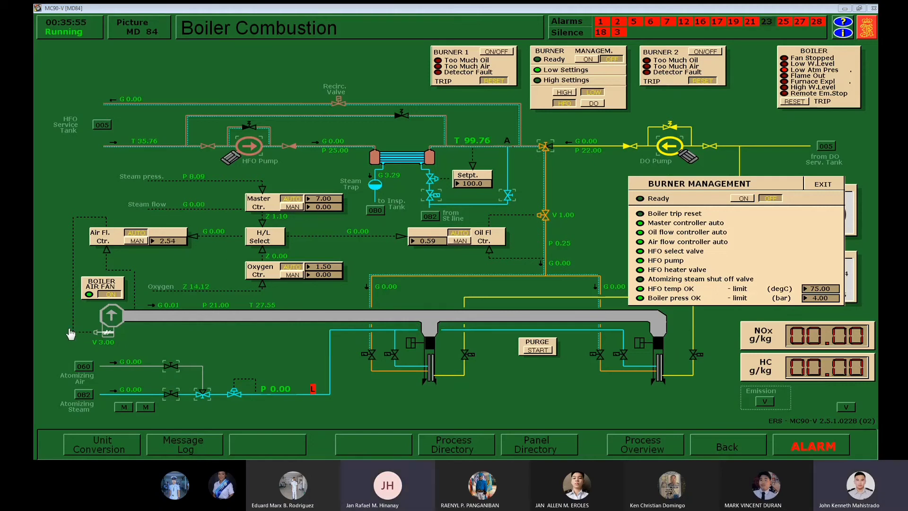
{"action": "left_click", "coordinate": [169, 394]}
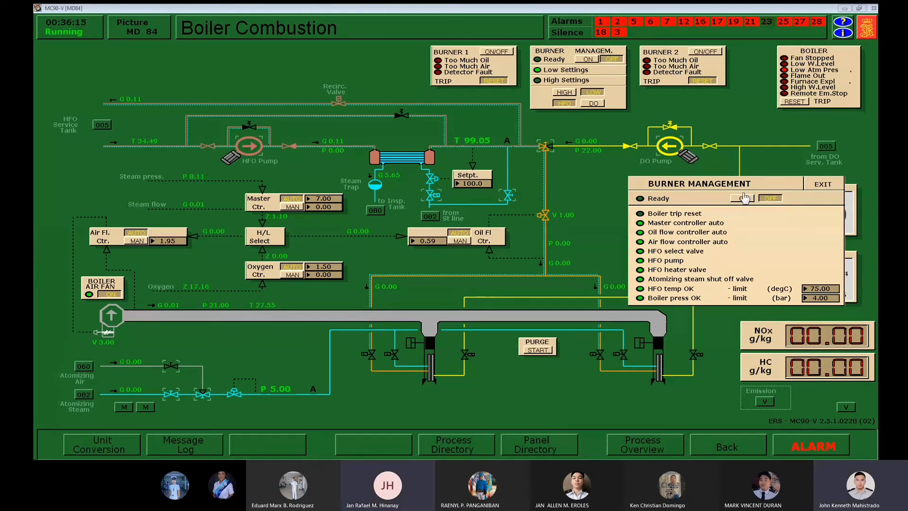
- Reset the boiler trip and switch the automatic burner management on
{"action": "left_click", "coordinate": [752, 198]}
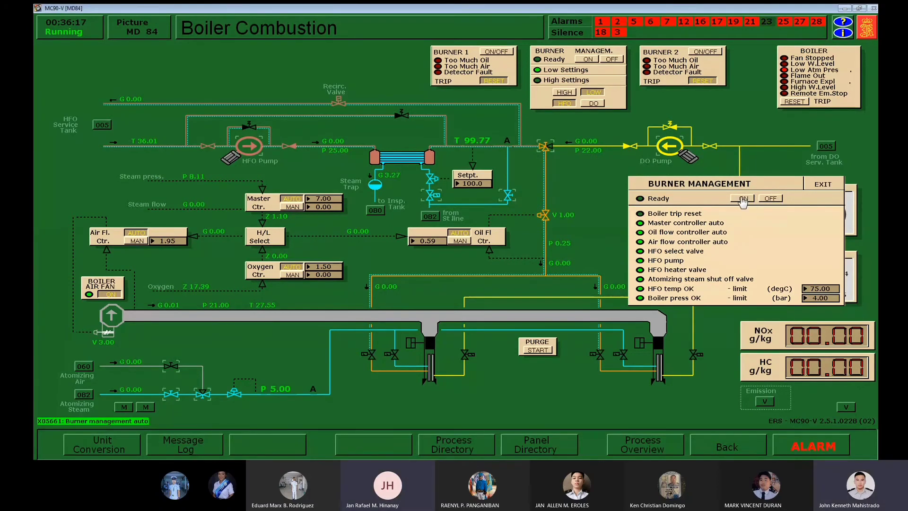
{"action": "left_click", "coordinate": [741, 198]}
{"action": "left_click", "coordinate": [823, 184]}
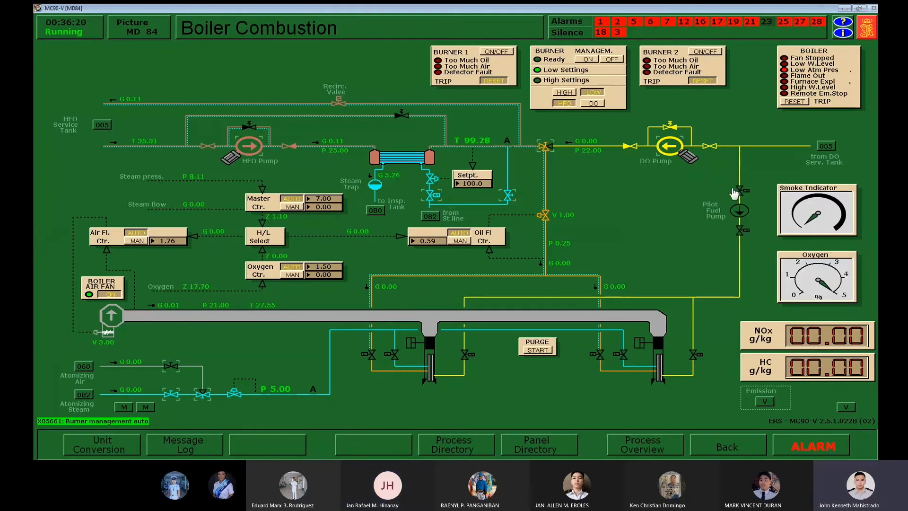
{"action": "left_click", "coordinate": [787, 102]}
{"action": "left_click", "coordinate": [562, 57]}
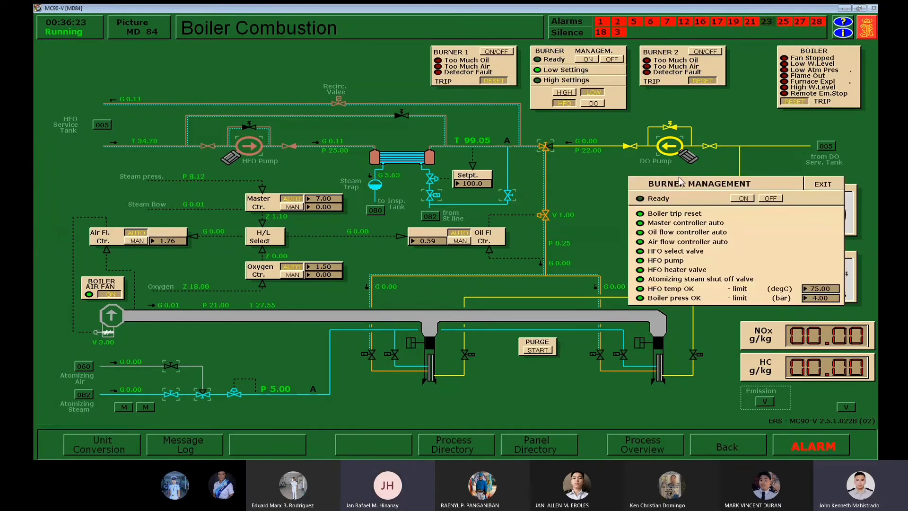
{"action": "left_click", "coordinate": [740, 198]}
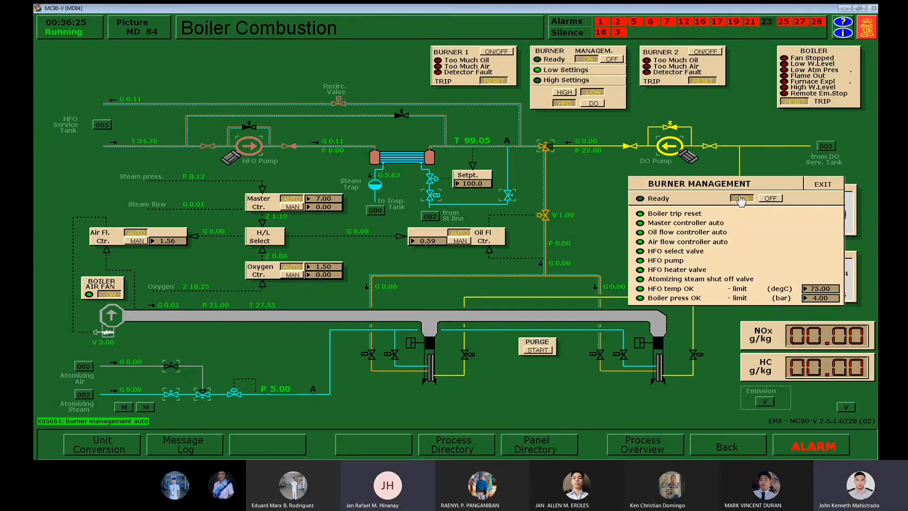
{"action": "left_click", "coordinate": [818, 185]}
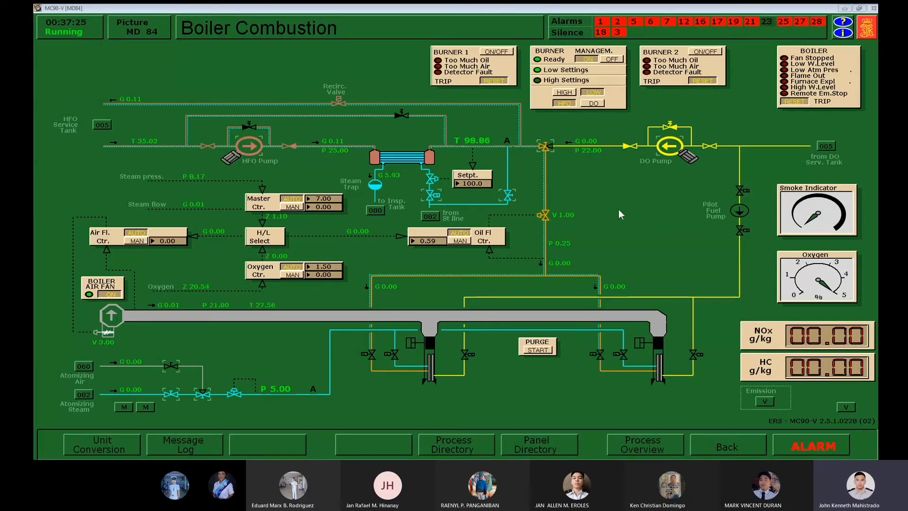
- In the Fuel Oil Service Tanks picture, open the DO storage tank's shut-off valve to the purifier and its recirculation line valve
{"action": "left_click", "coordinate": [452, 451]}
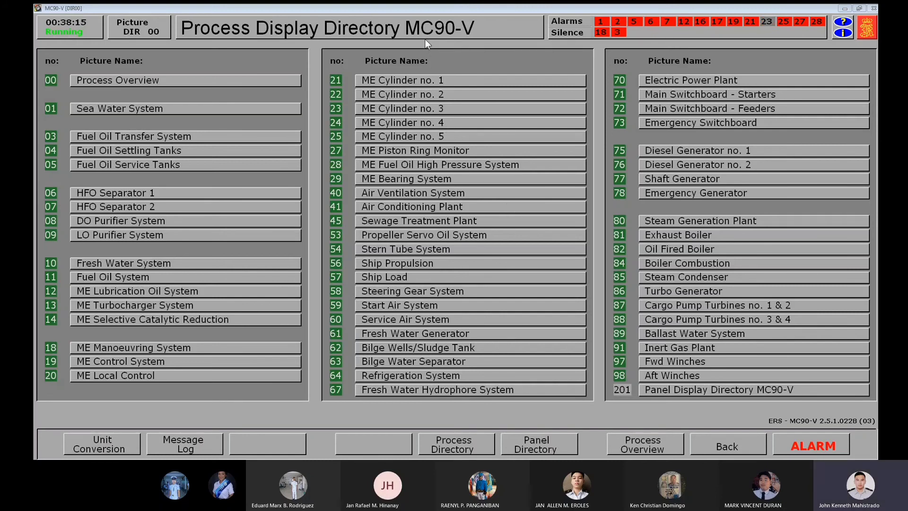
{"action": "left_click", "coordinate": [105, 164]}
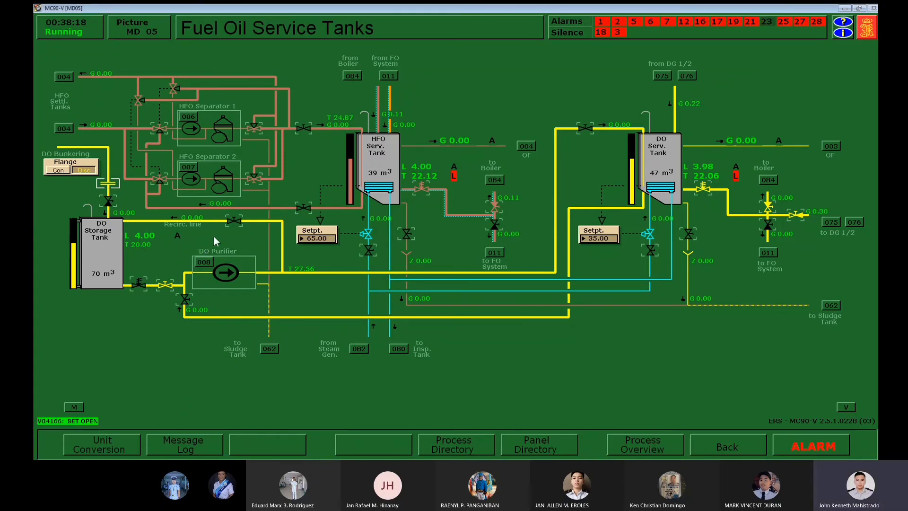
{"action": "left_click", "coordinate": [139, 285]}
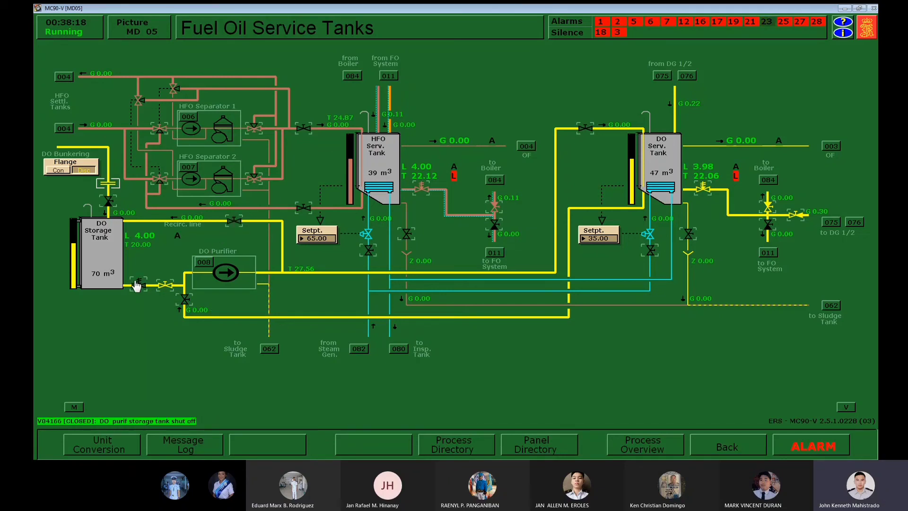
{"action": "left_click", "coordinate": [425, 440]}
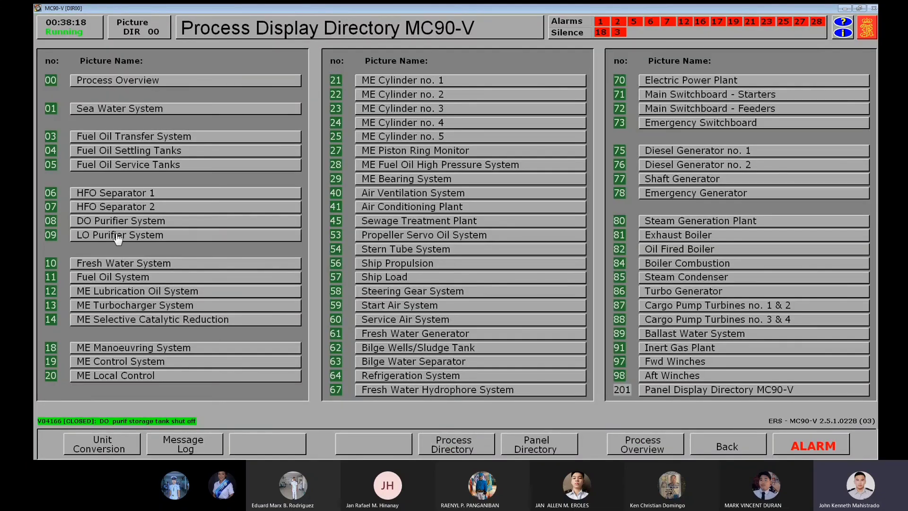
{"action": "left_click", "coordinate": [110, 166]}
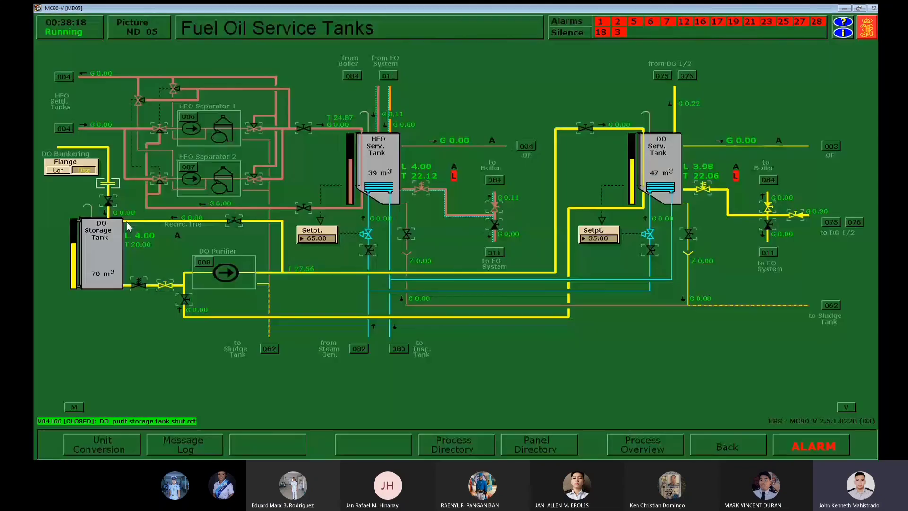
{"action": "left_click", "coordinate": [137, 285]}
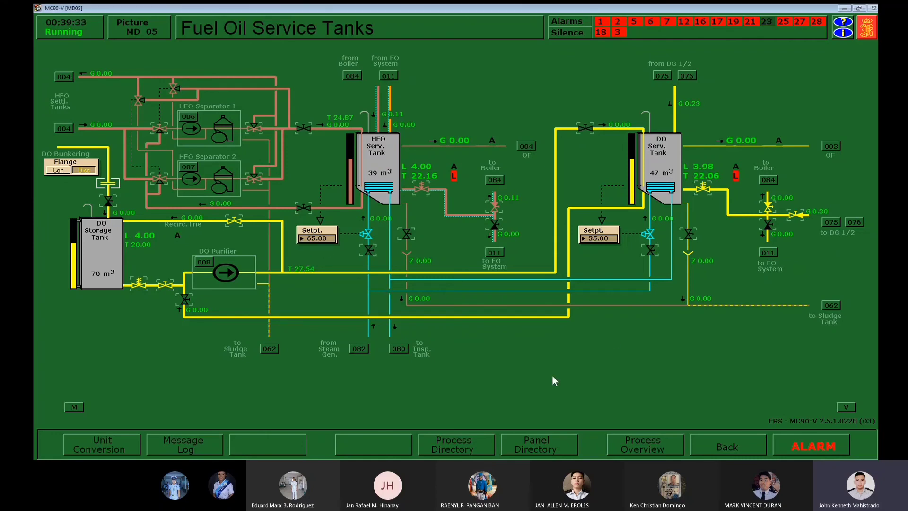
- Go to the DO Purifier System picture and switch the DO purifier on
{"action": "left_click", "coordinate": [463, 440]}
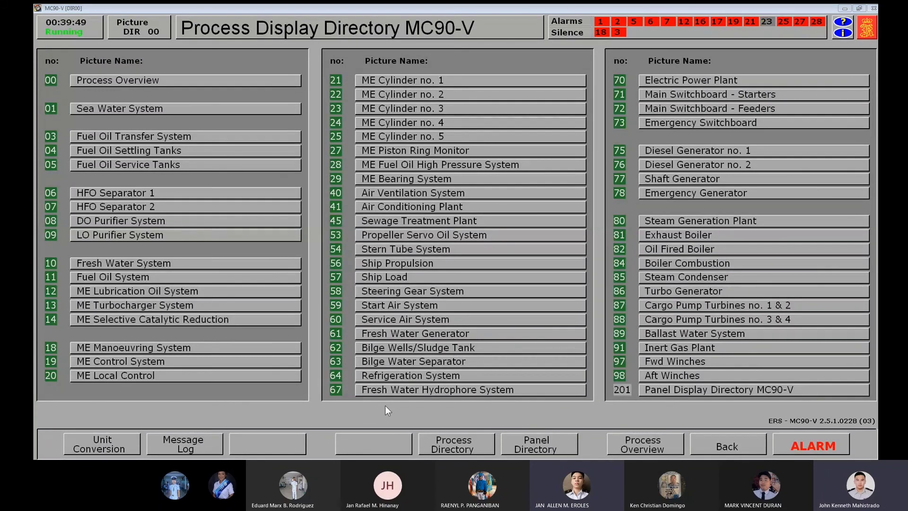
{"action": "left_click", "coordinate": [87, 219]}
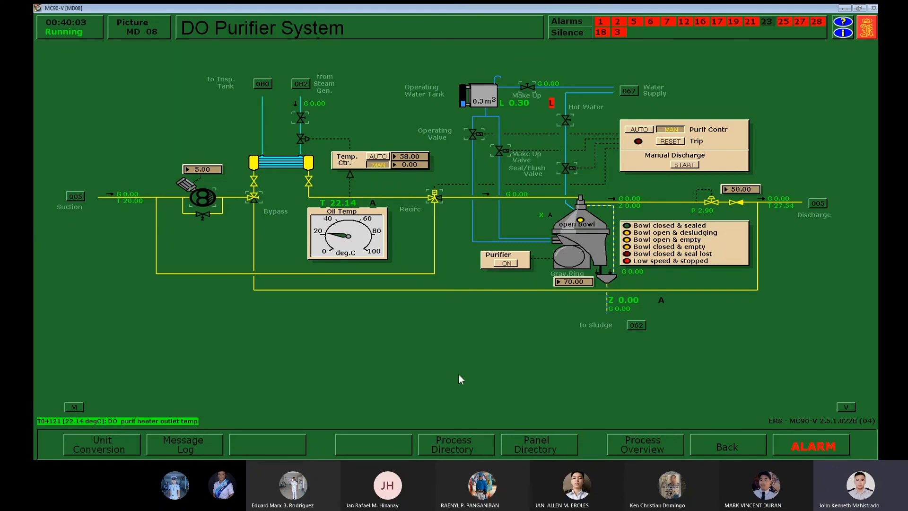
{"action": "left_click", "coordinate": [451, 442]}
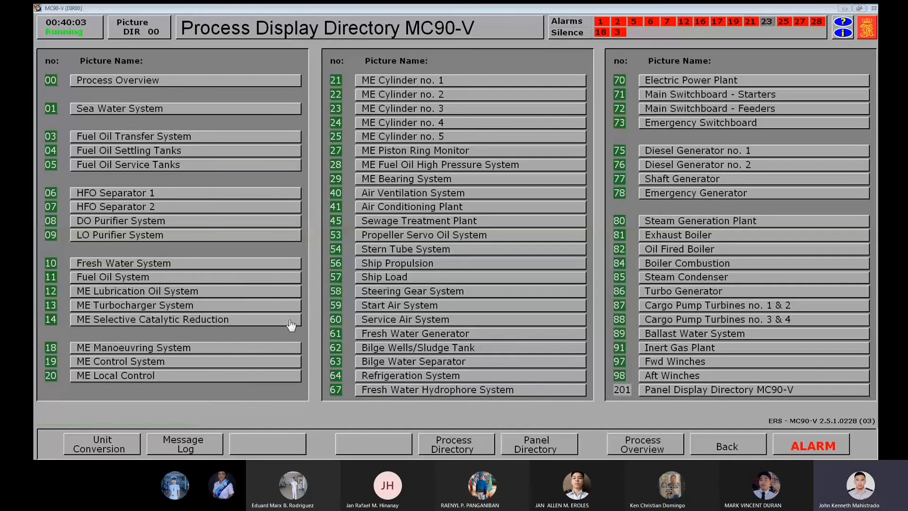
{"action": "left_click", "coordinate": [90, 220]}
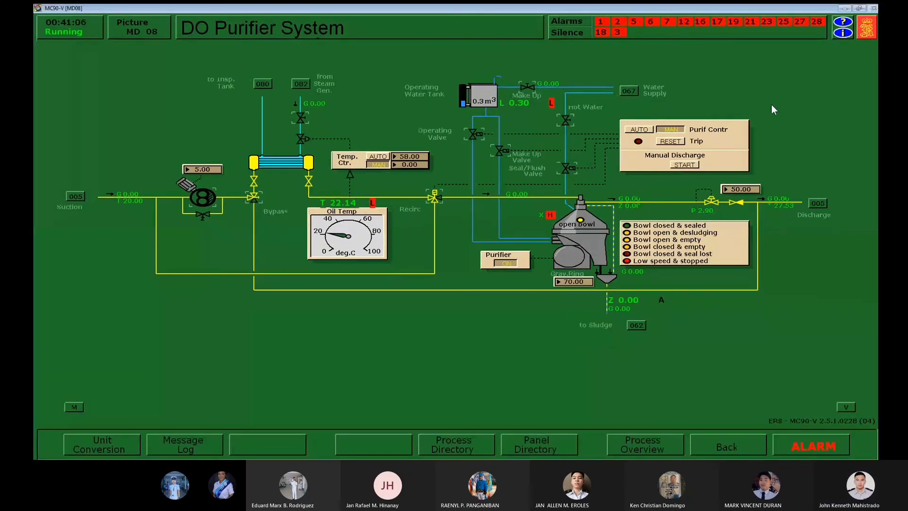
- Acknowledge the DO purifier lost seal, DO purifier heater outlet temperature and boiler trip indication alarms in the alarm log
{"action": "left_click", "coordinate": [859, 8]}
{"action": "left_click", "coordinate": [717, 11]}
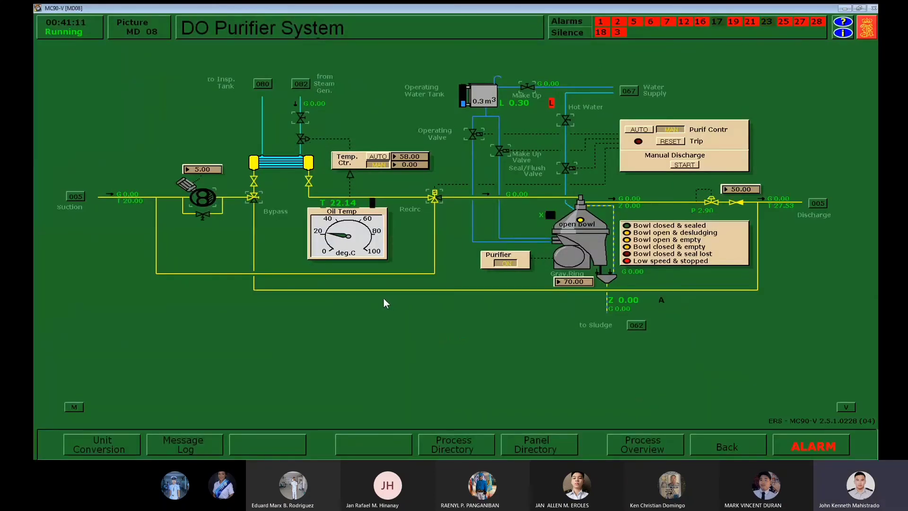
{"action": "key", "text": "F9"}
{"action": "left_click", "coordinate": [391, 184]}
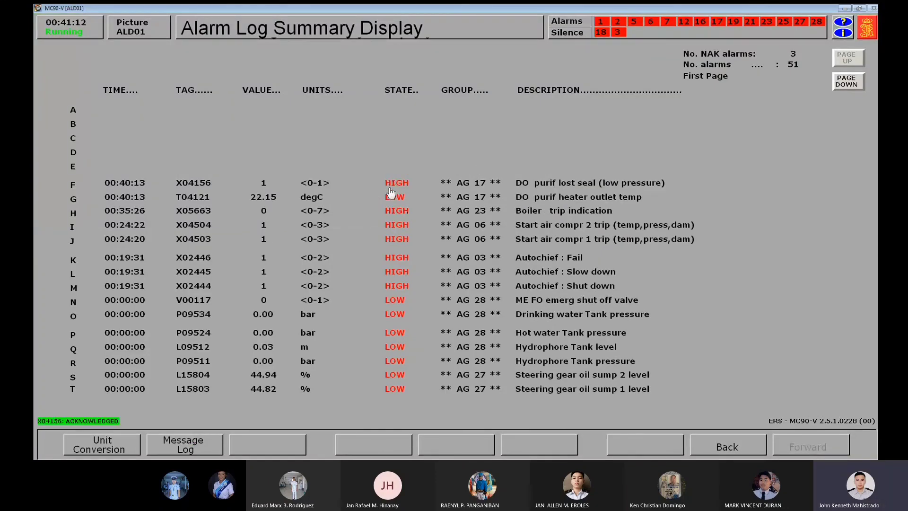
{"action": "left_click", "coordinate": [393, 210]}
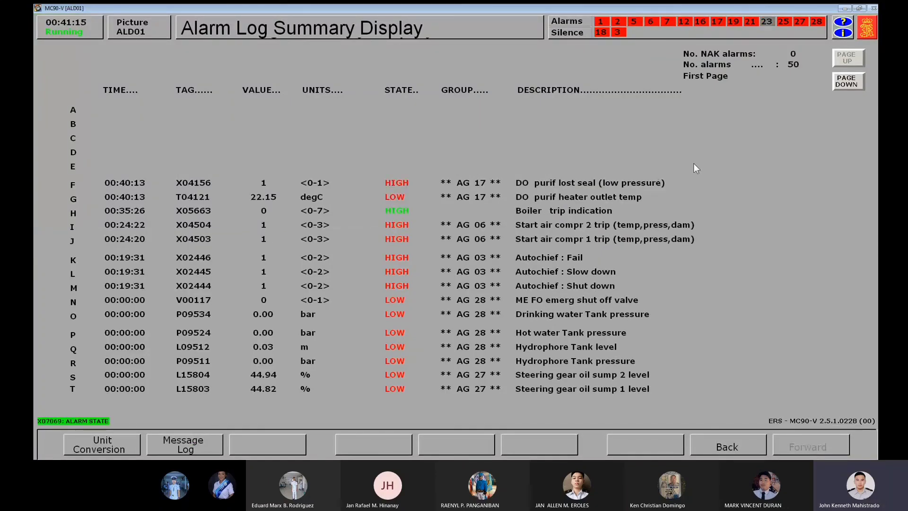
- Return to the DO Purifier System picture and set the DO purifier feed pump speed to 50 %
{"action": "left_click", "coordinate": [727, 442]}
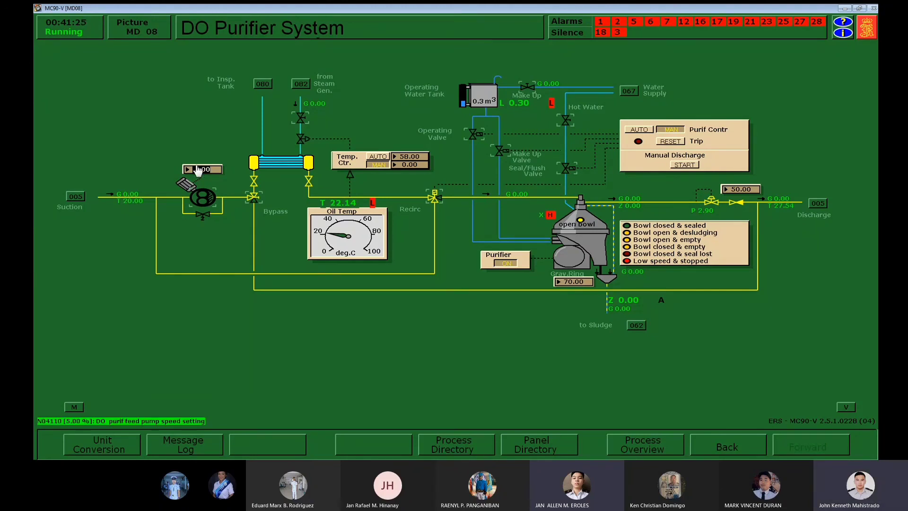
{"action": "type", "text": "50"}
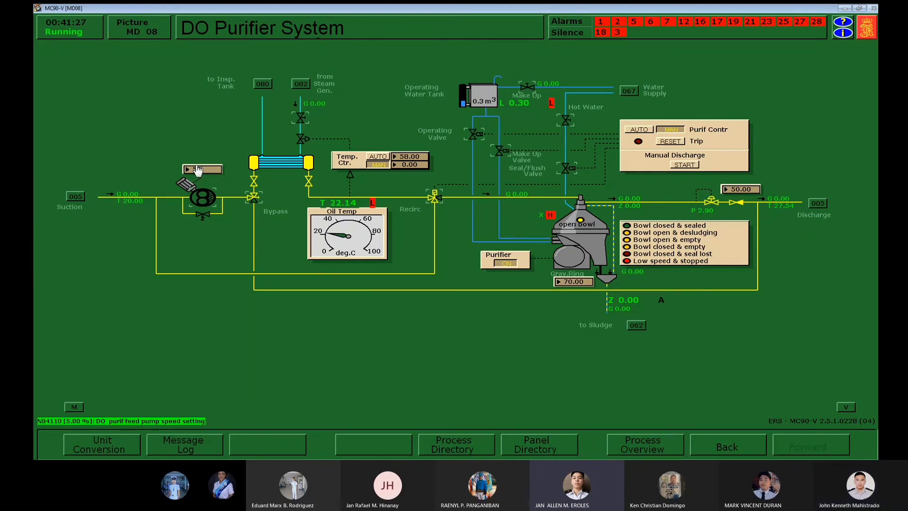
{"action": "key", "text": "Return"}
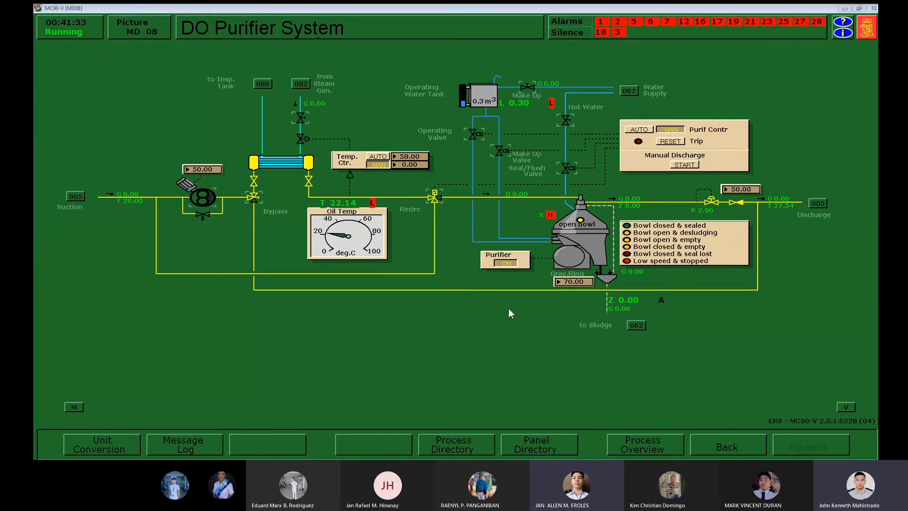
- Open the steam supply valve to the DO purifier heater and set the heater's temperature controller to AUTO
{"action": "left_click", "coordinate": [300, 117]}
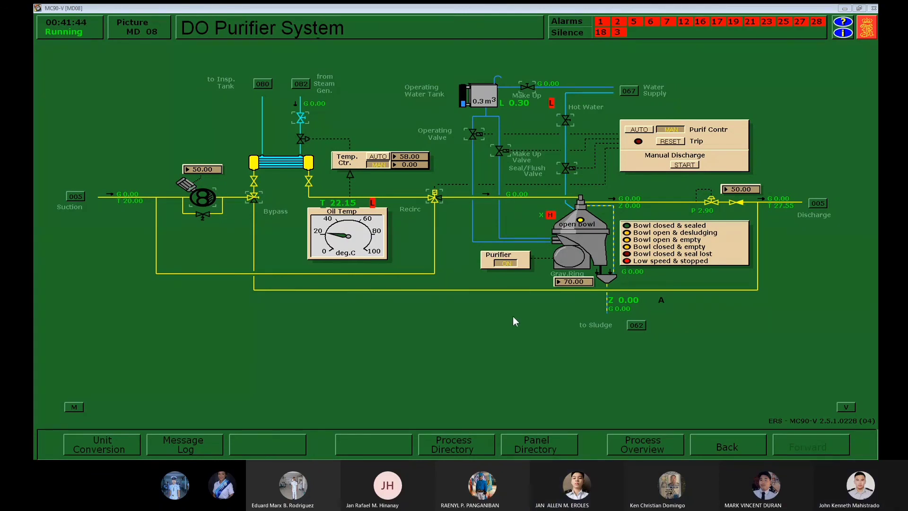
{"action": "left_click", "coordinate": [378, 156]}
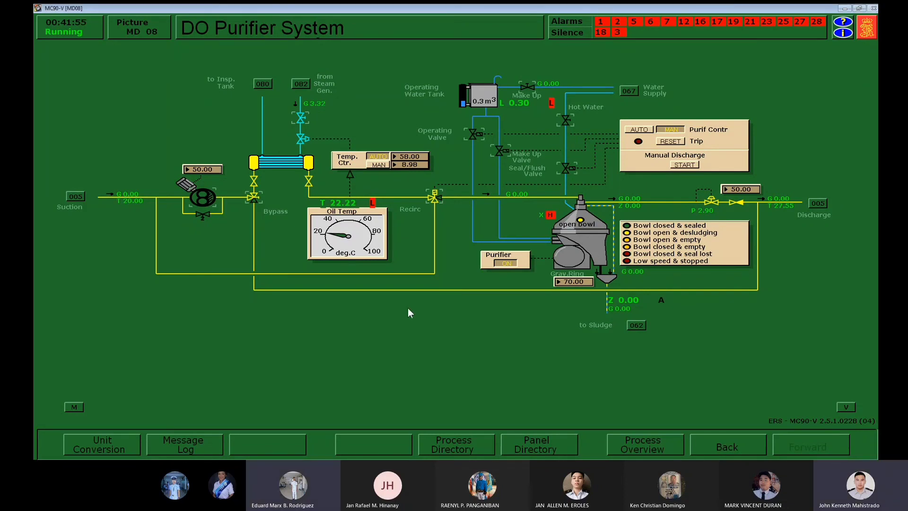
- Open the DO purifier's hot flush water supply valve and operating tank make-up valve, and set the purifier control to AUTO
{"action": "left_click", "coordinate": [569, 122]}
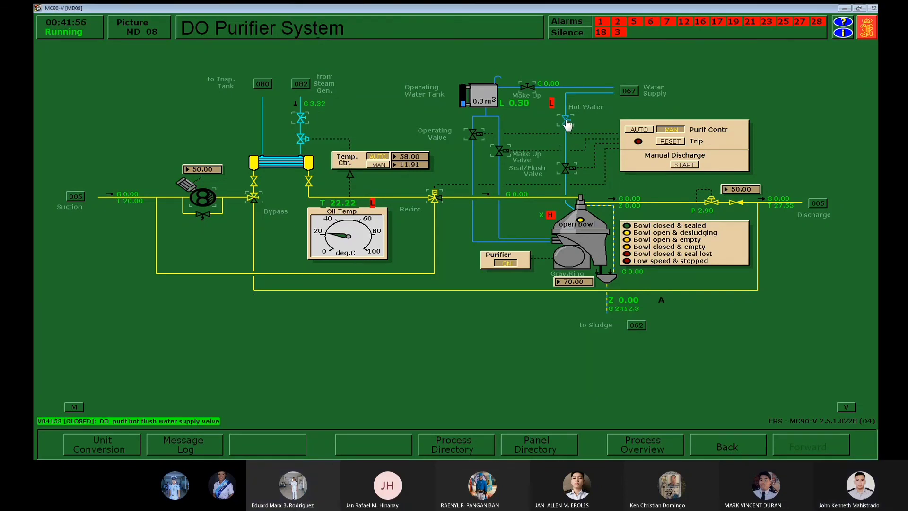
{"action": "left_click", "coordinate": [522, 89]}
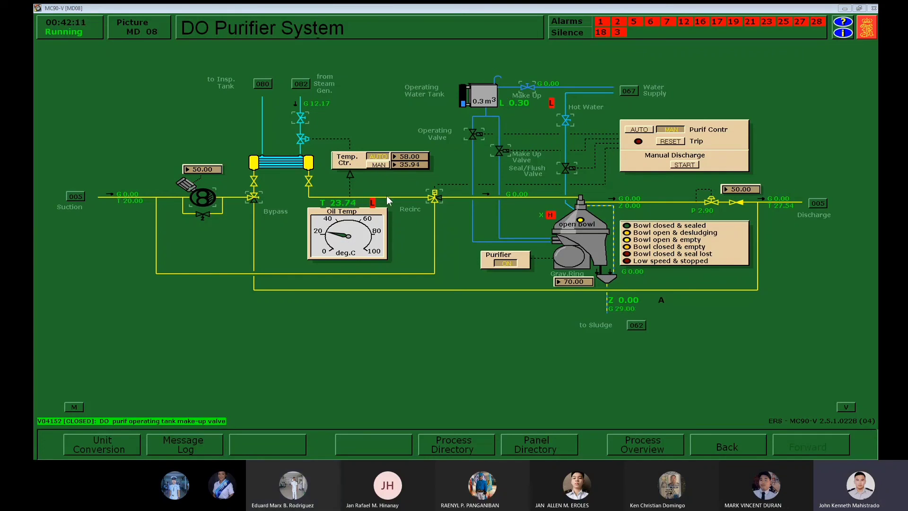
{"action": "left_click", "coordinate": [635, 130]}
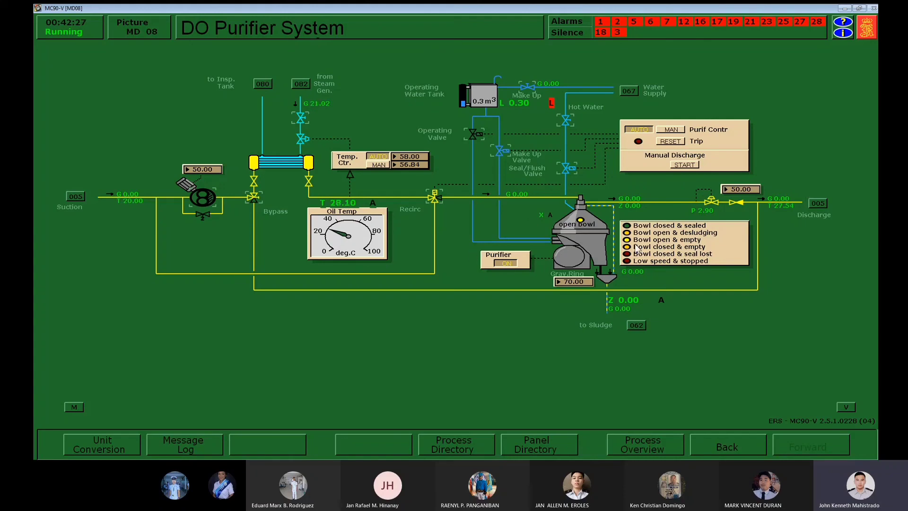
- Check the Boiler Combustion picture, then return to the process display directory and freeze the simulation
{"action": "left_click", "coordinate": [459, 446]}
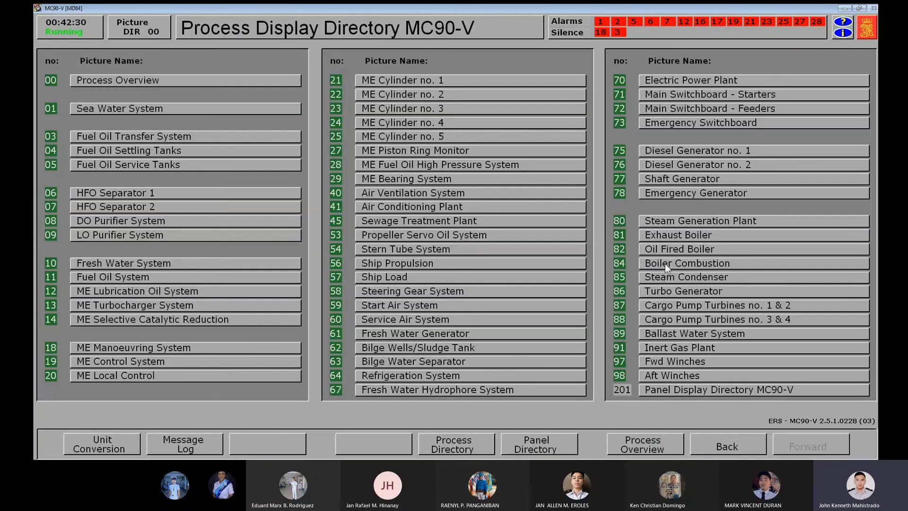
{"action": "left_click", "coordinate": [664, 262]}
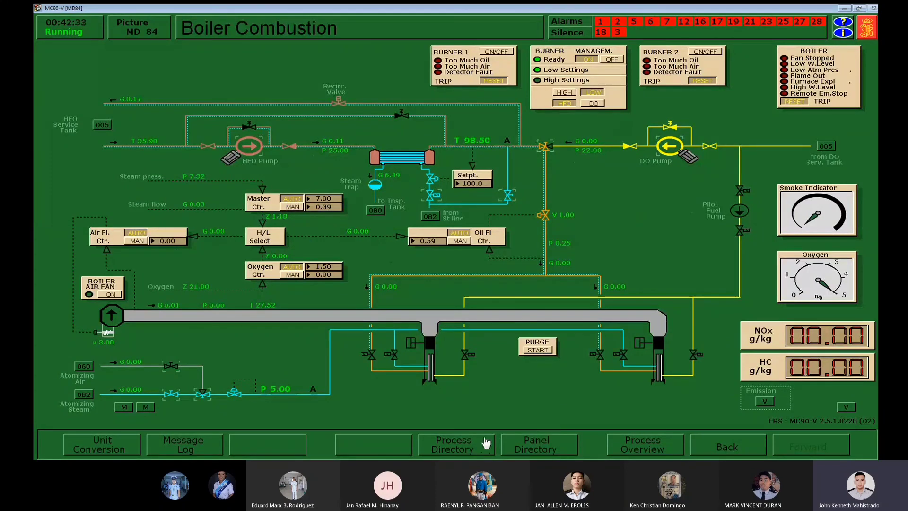
{"action": "left_click", "coordinate": [448, 444]}
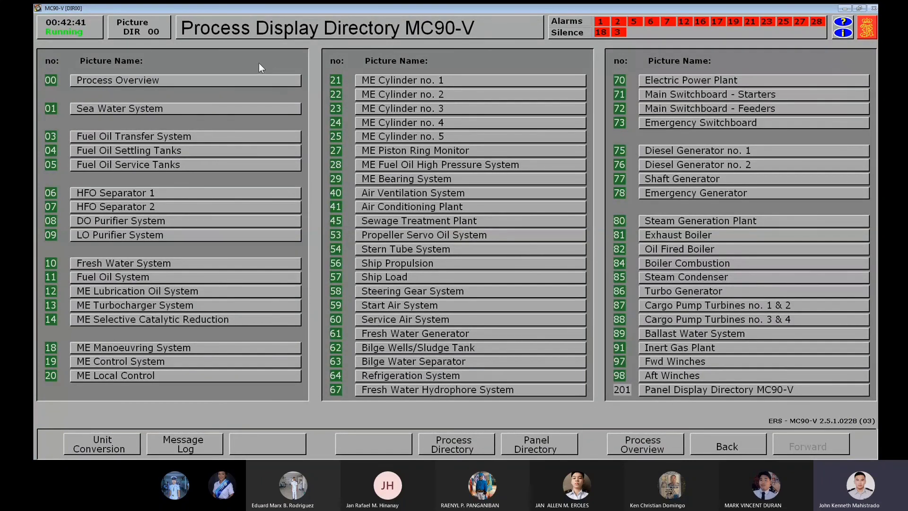
{"action": "key", "text": "F2"}
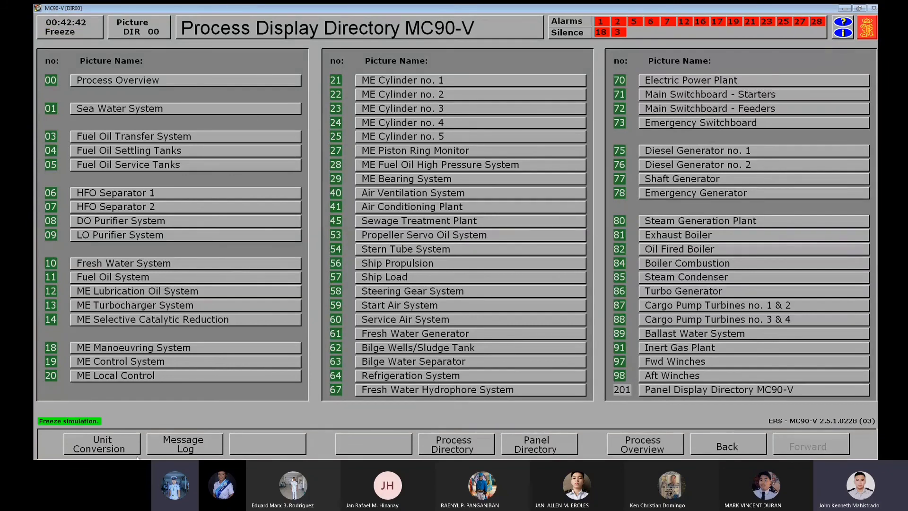